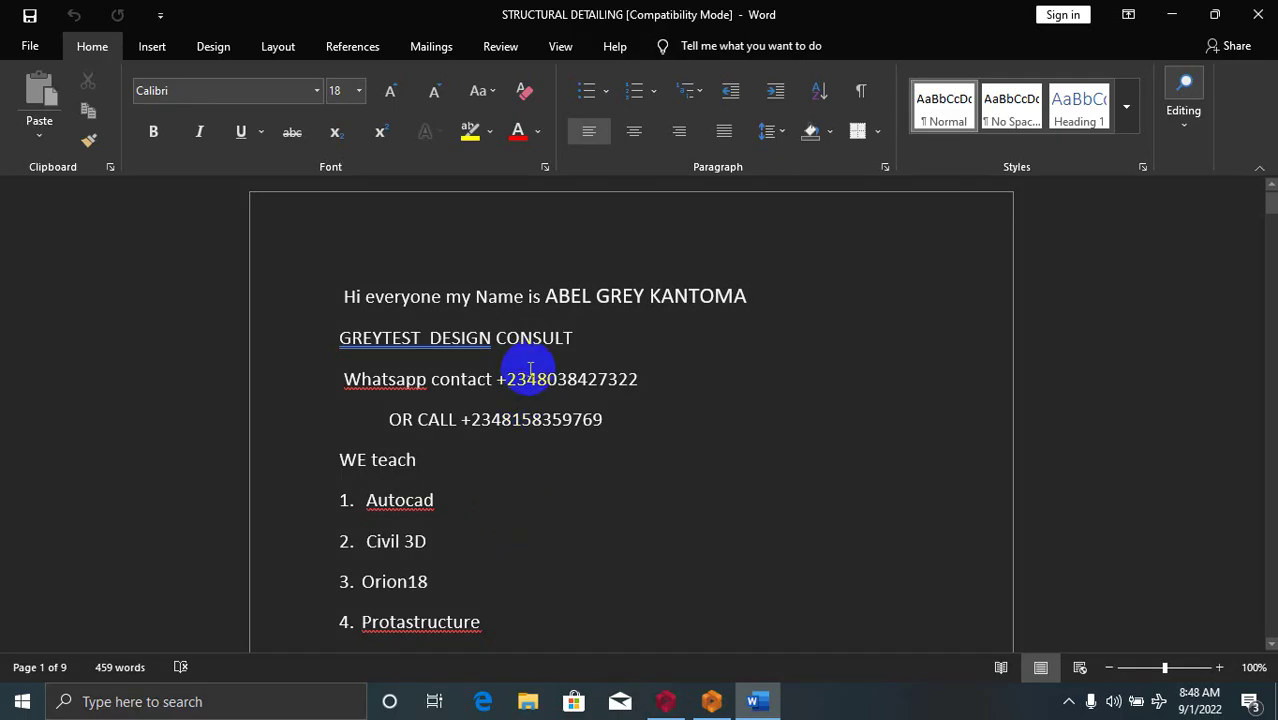
- Minimize Word and bring the ProtaDetails drawing Drawing2.dwg to the front
scroll(572, 364, "down", 2)
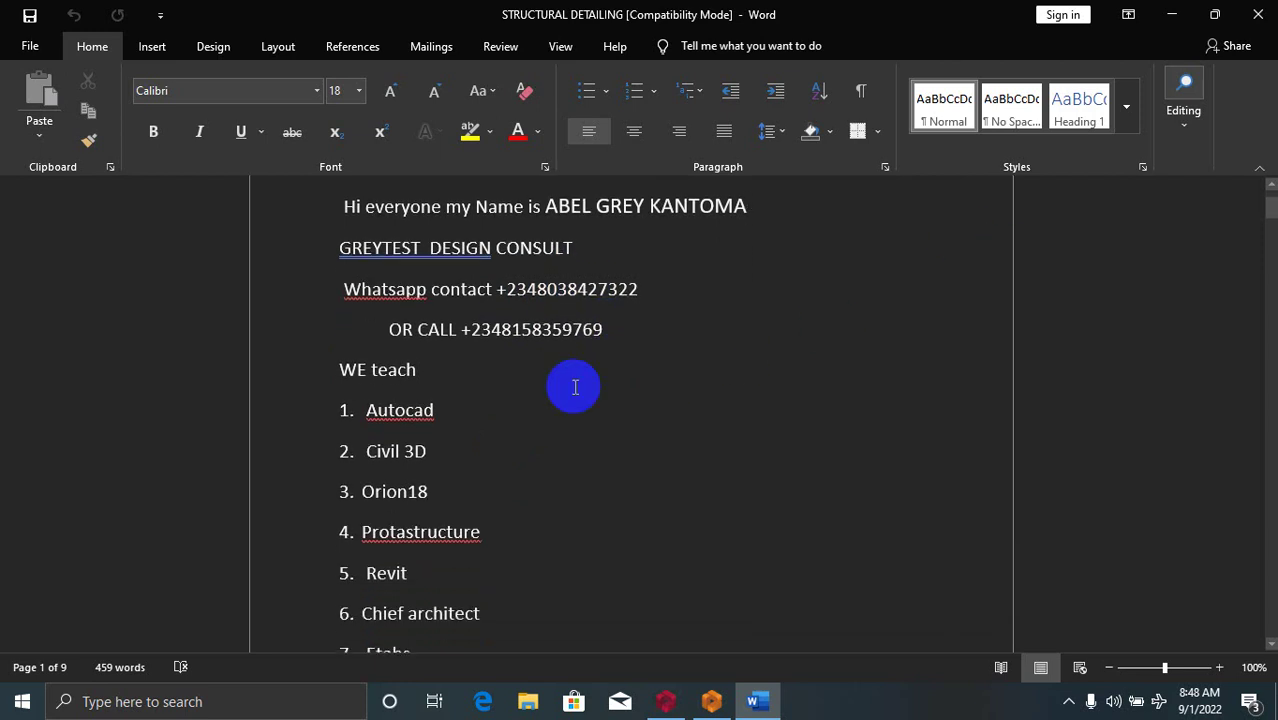
scroll(540, 340, "up", 2)
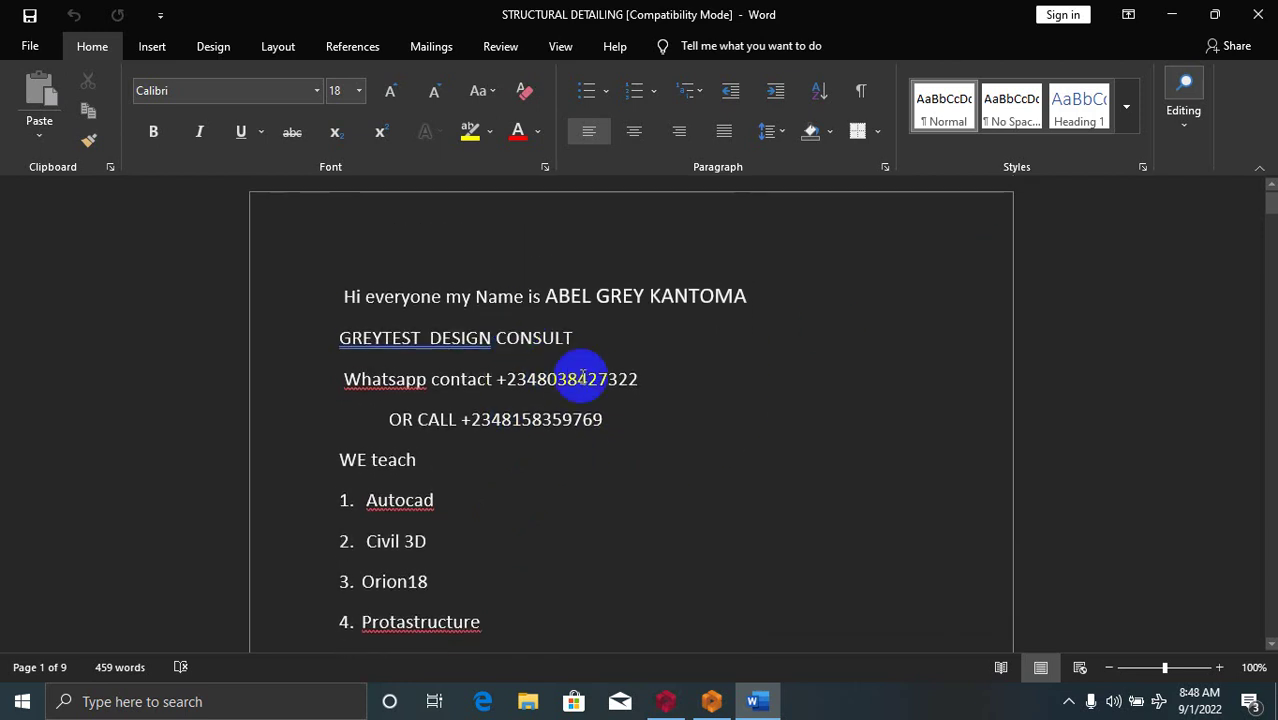
left_click(1176, 15)
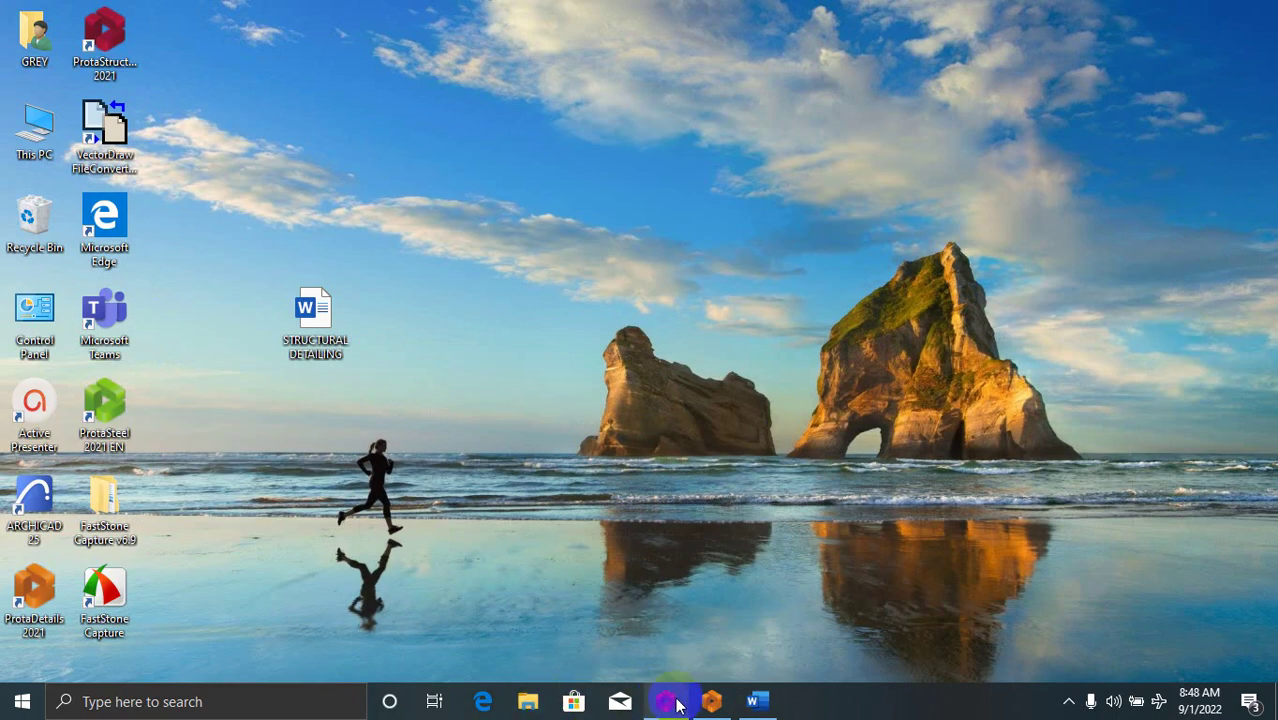
left_click(712, 706)
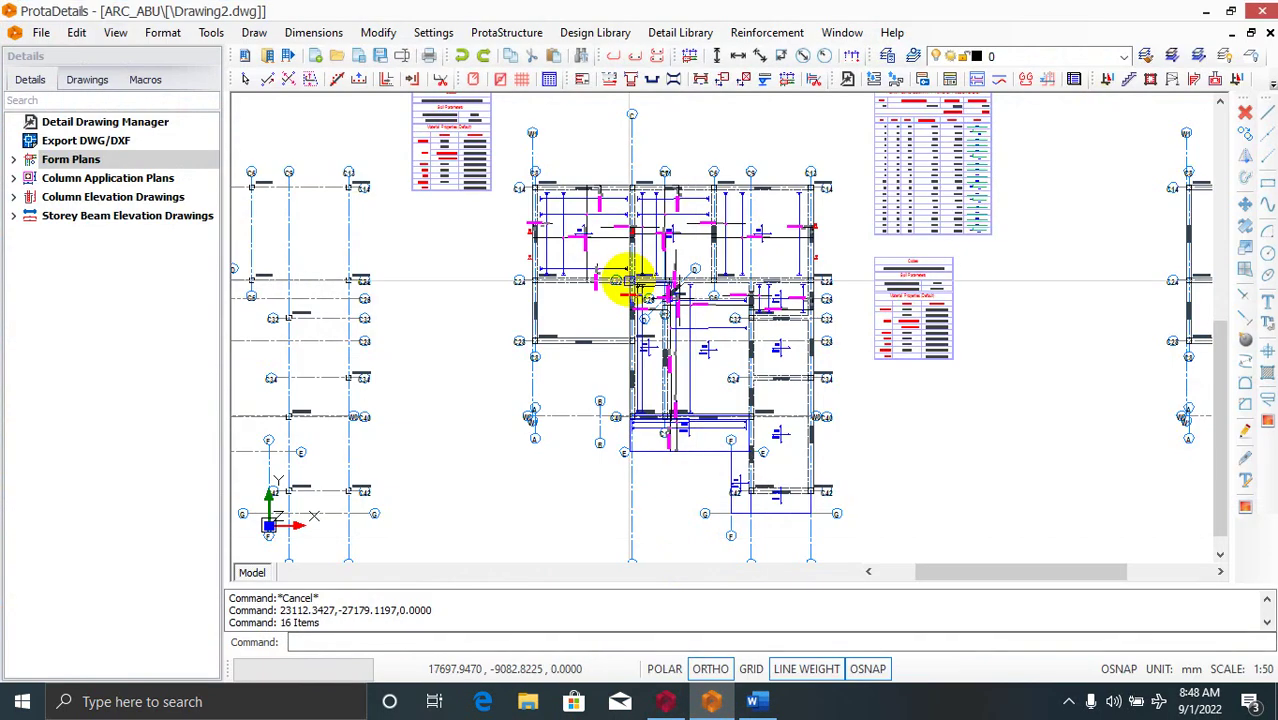
- Zoom around the form plans, reinforcement tables and quantity schedule
scroll(650, 195, "up", 3)
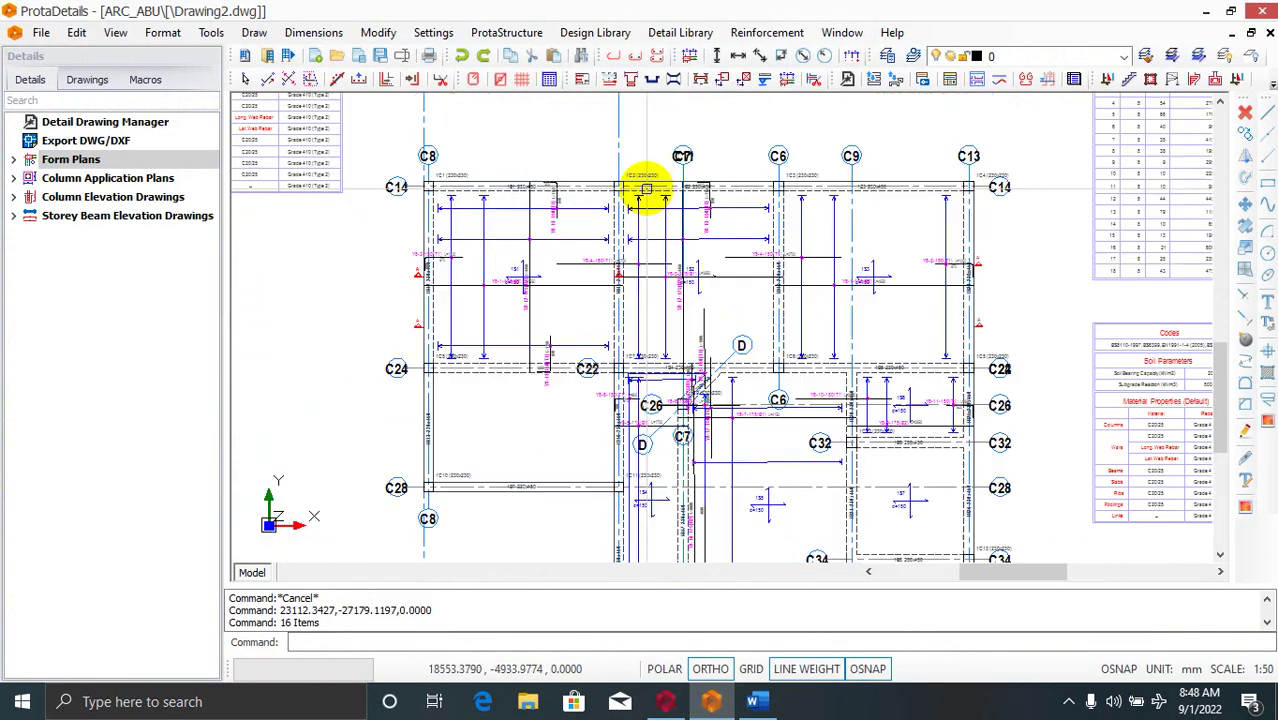
scroll(400, 385, "down", 3)
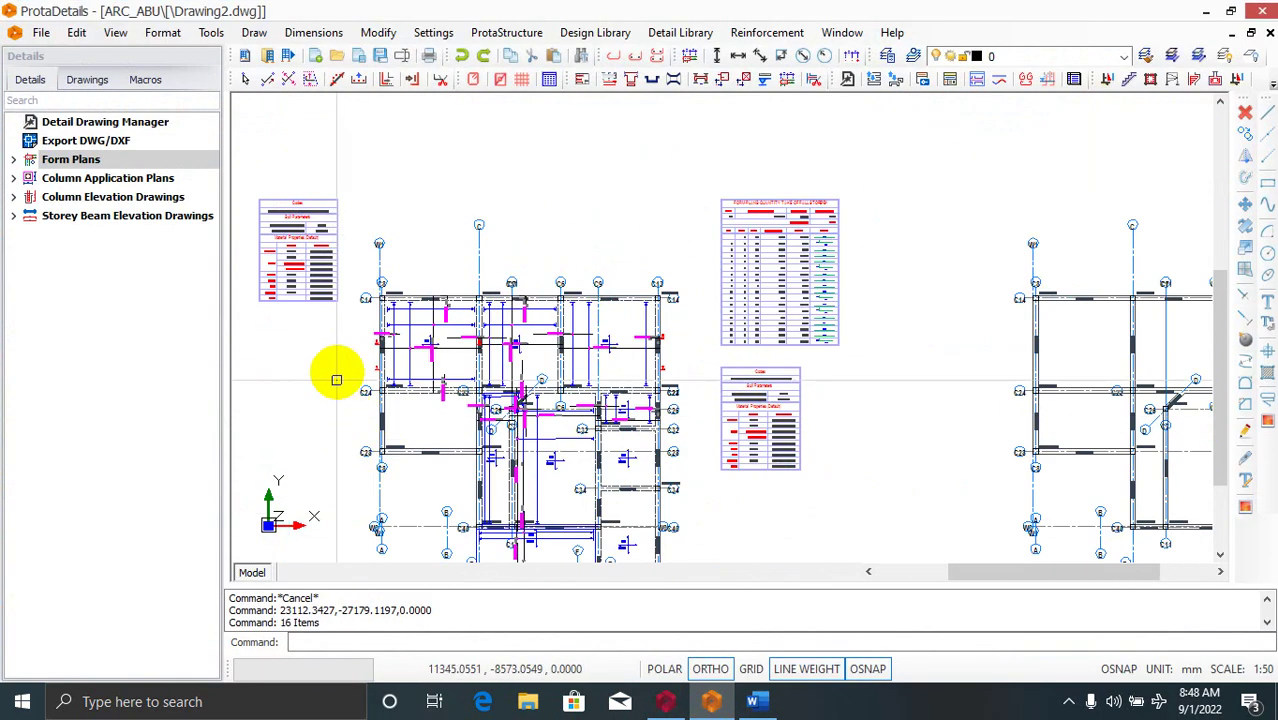
scroll(340, 330, "up", 3)
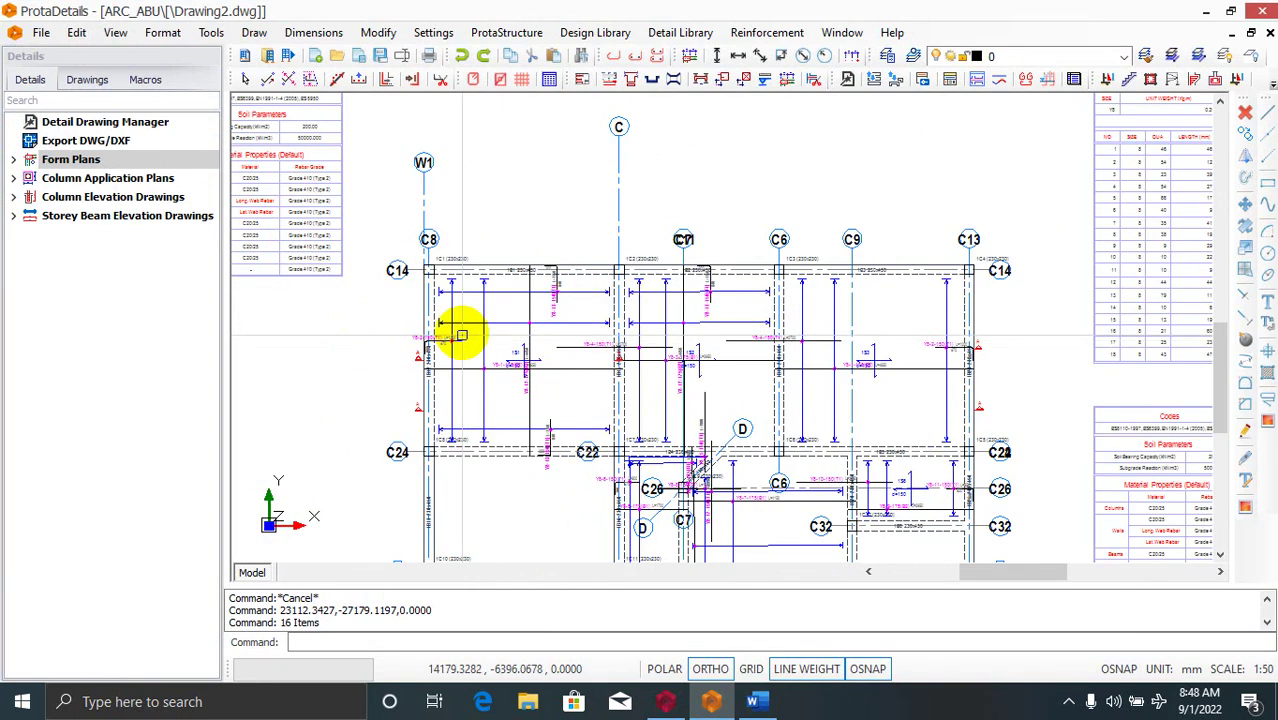
scroll(465, 345, "up", 3)
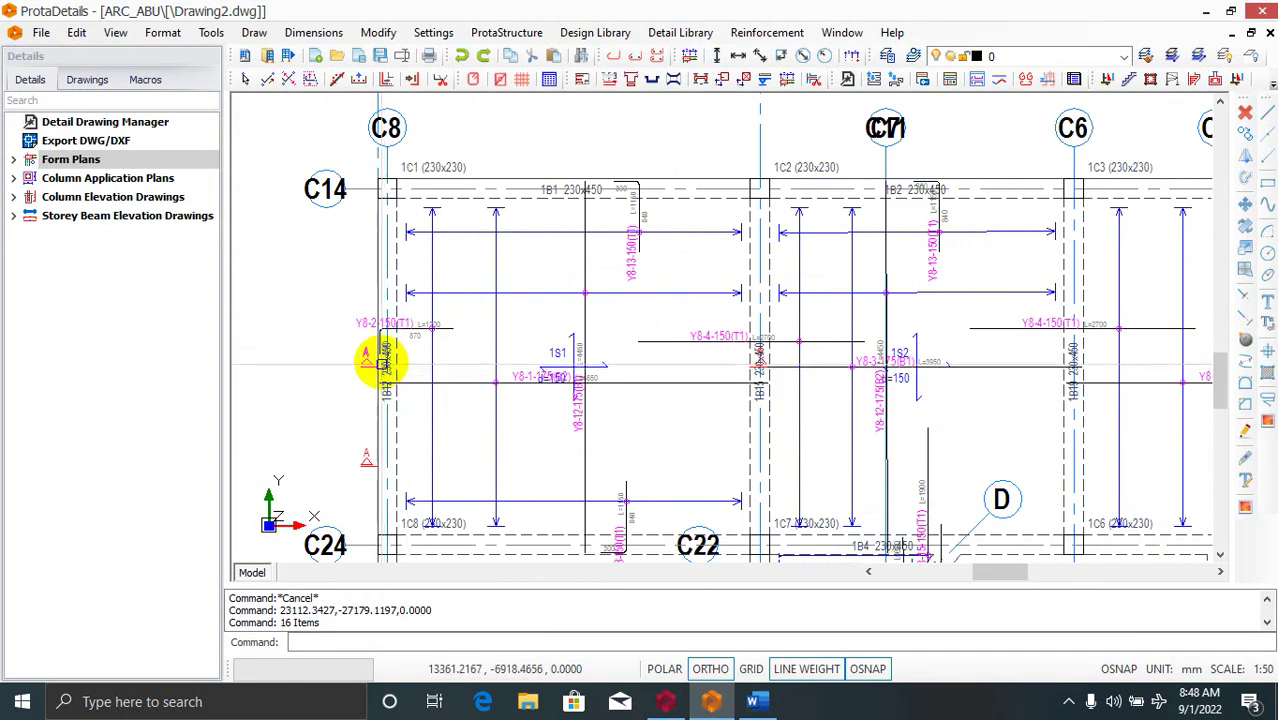
scroll(470, 348, "down", 2)
scroll(722, 328, "down", 2)
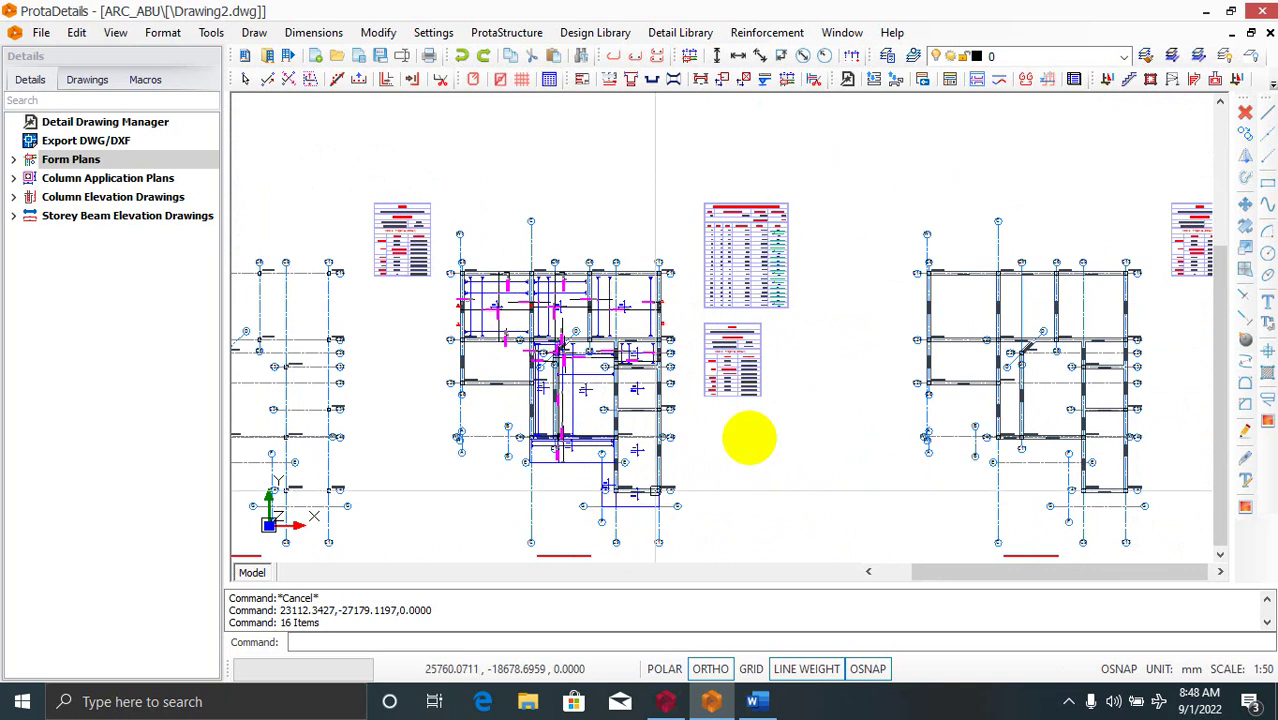
scroll(499, 257, "up", 2)
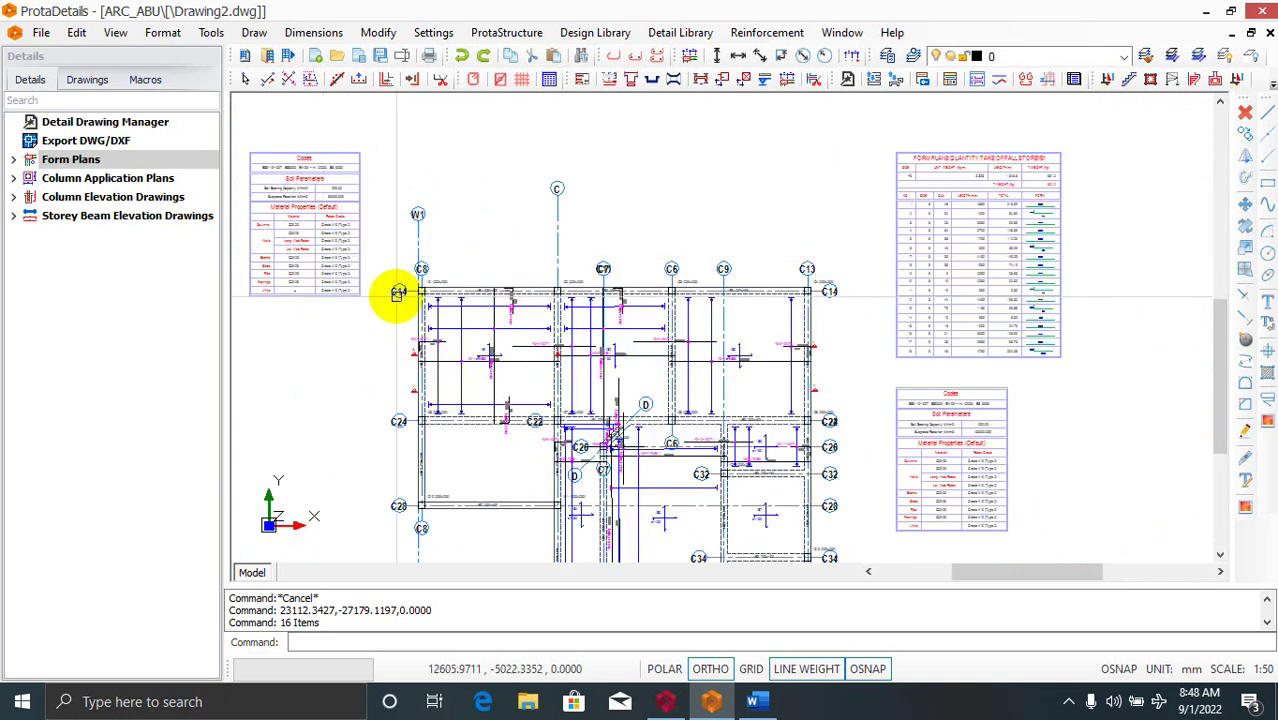
scroll(399, 290, "up", 2)
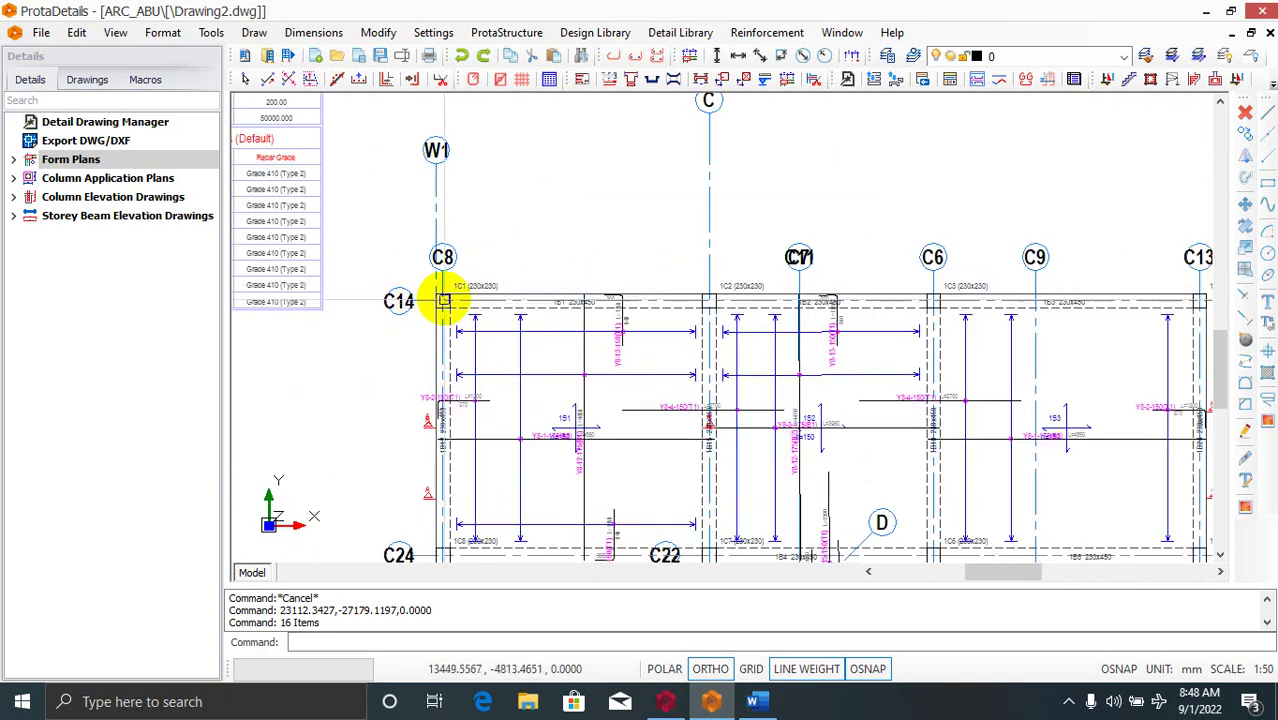
scroll(436, 280, "down", 1)
scroll(428, 266, "down", 2)
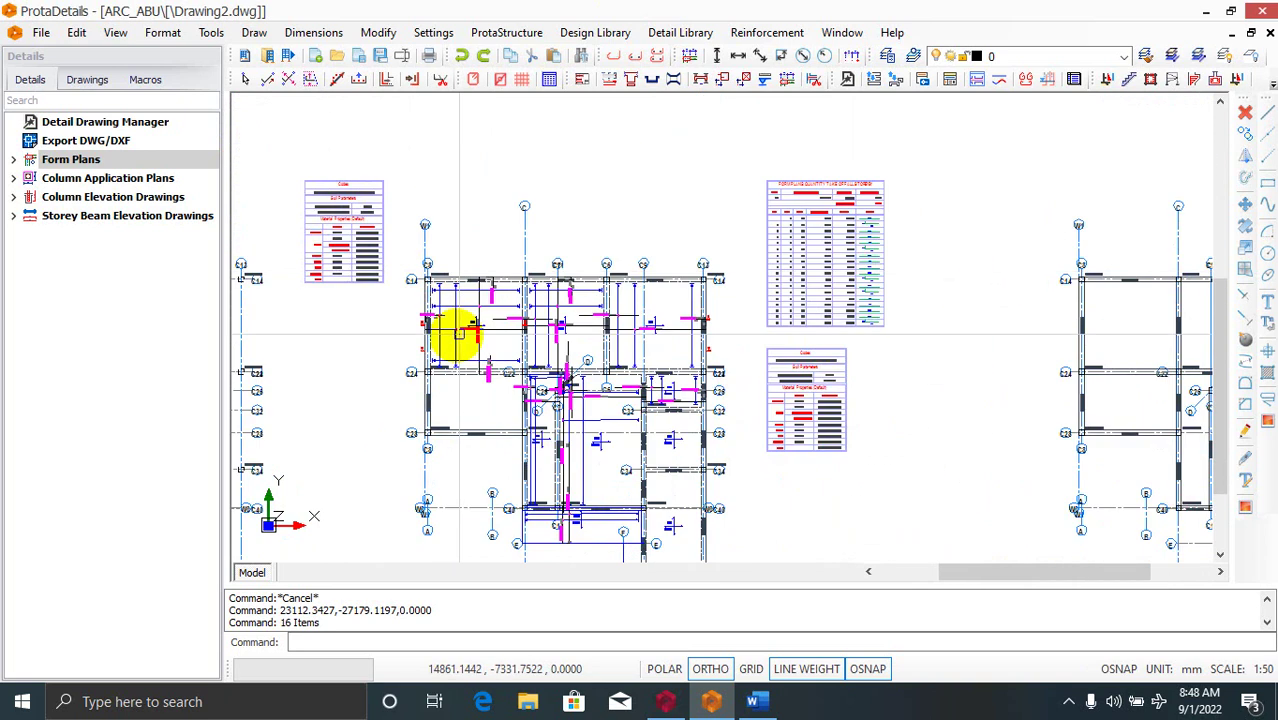
- Start Automatic Dimension and pick the first point at gridline C8
left_click(691, 38)
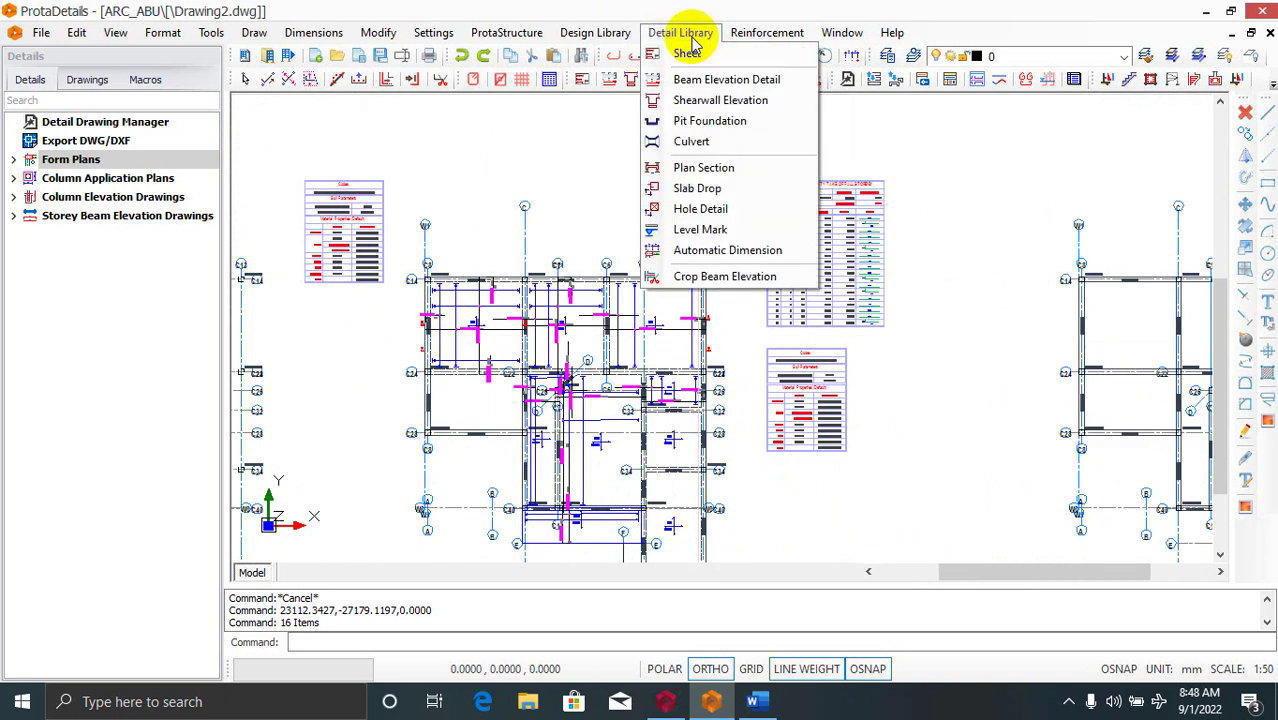
left_click(710, 252)
scroll(422, 318, "up", 3)
scroll(410, 285, "up", 3)
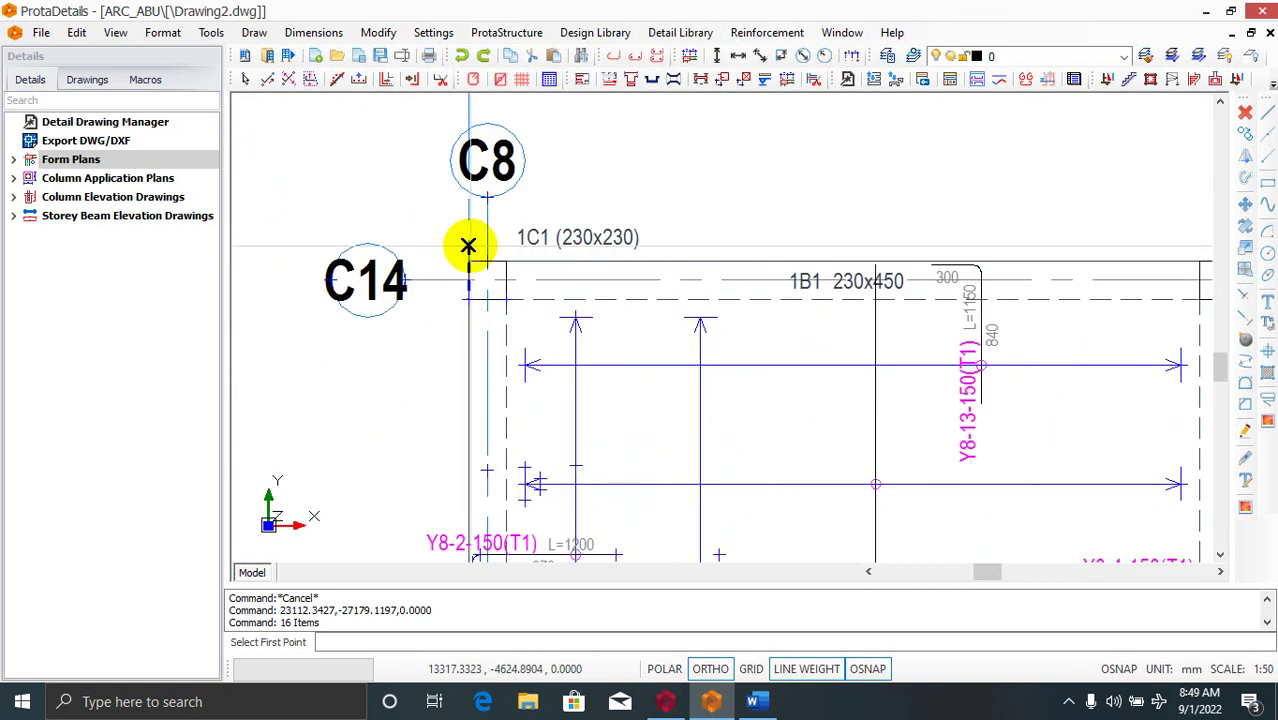
left_click(468, 246)
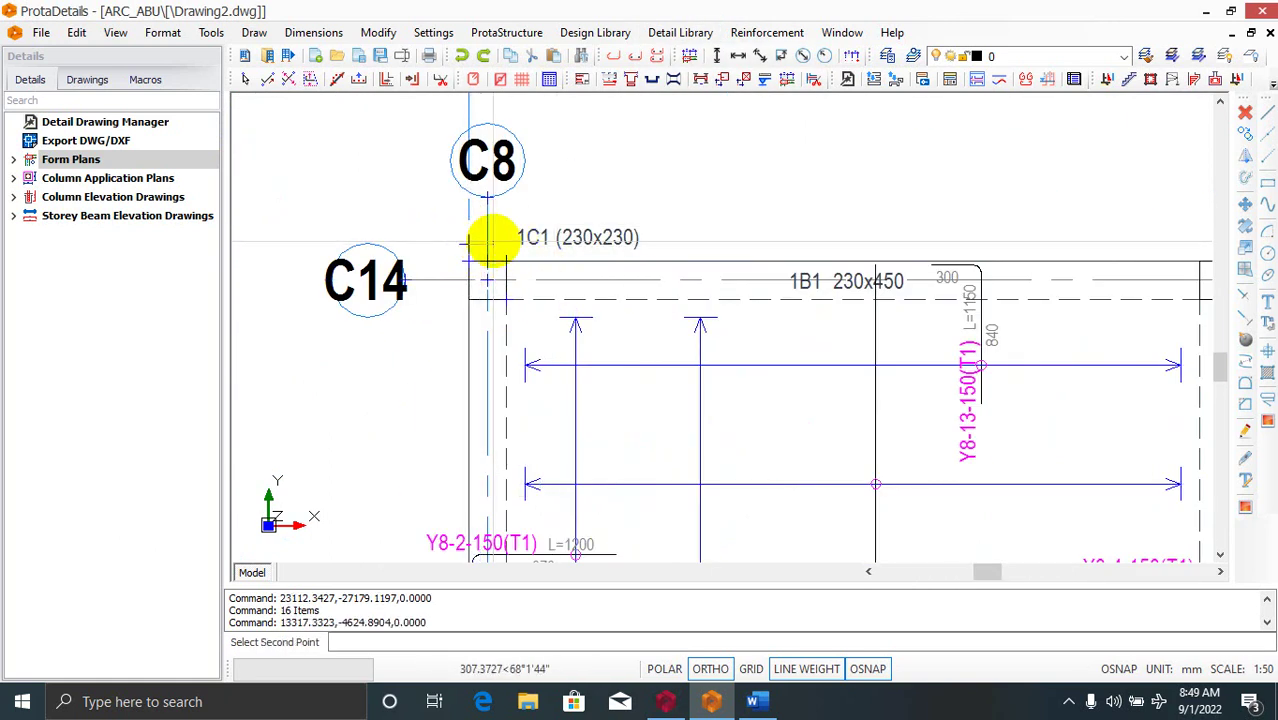
scroll(380, 278, "down", 5)
scroll(799, 294, "down", 3)
scroll(765, 300, "up", 4)
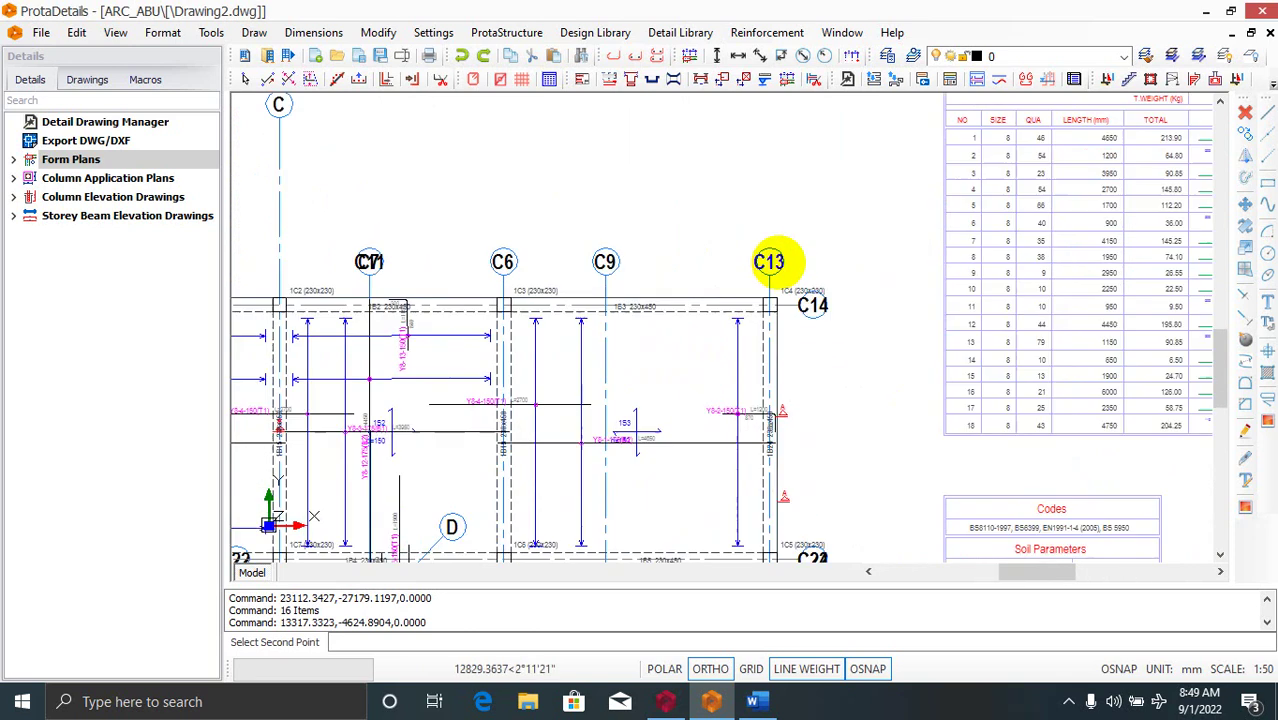
scroll(762, 300, "up", 2)
- Pick C13, place the chain above the plan, and confirm axes with total dimension
left_click(761, 319)
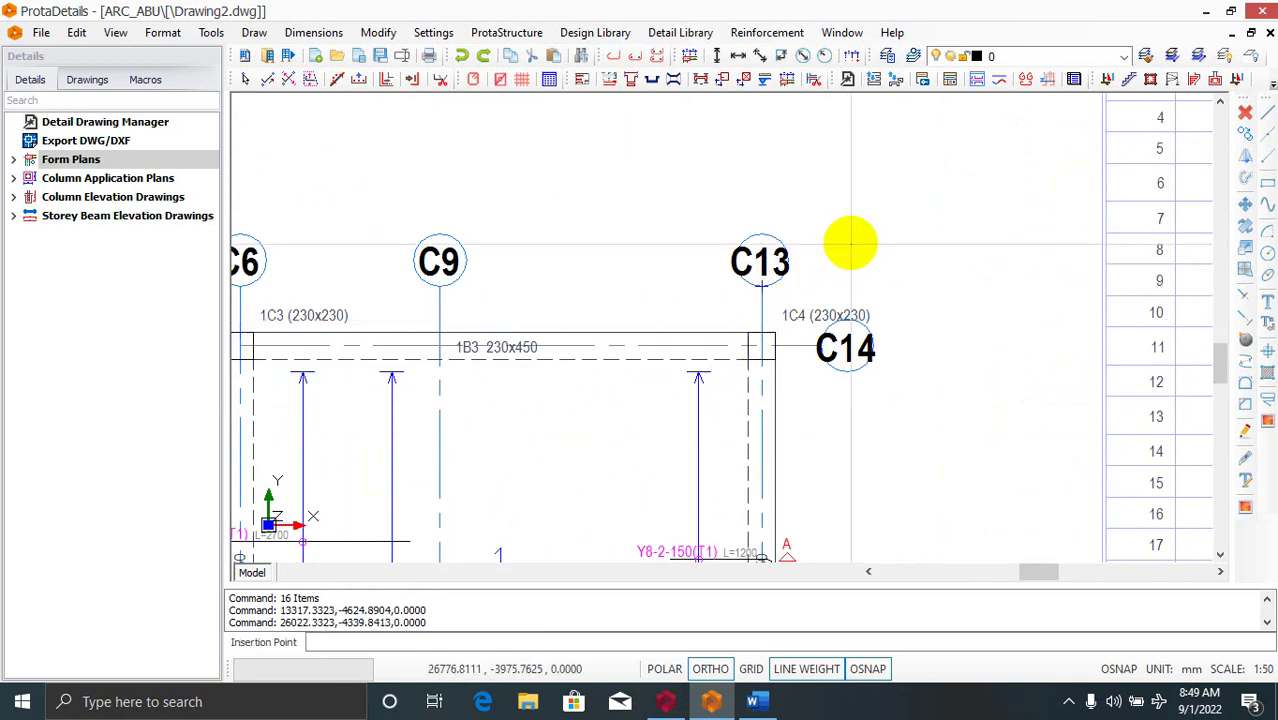
scroll(847, 230, "down", 3)
scroll(848, 230, "up", 3)
left_click(884, 254)
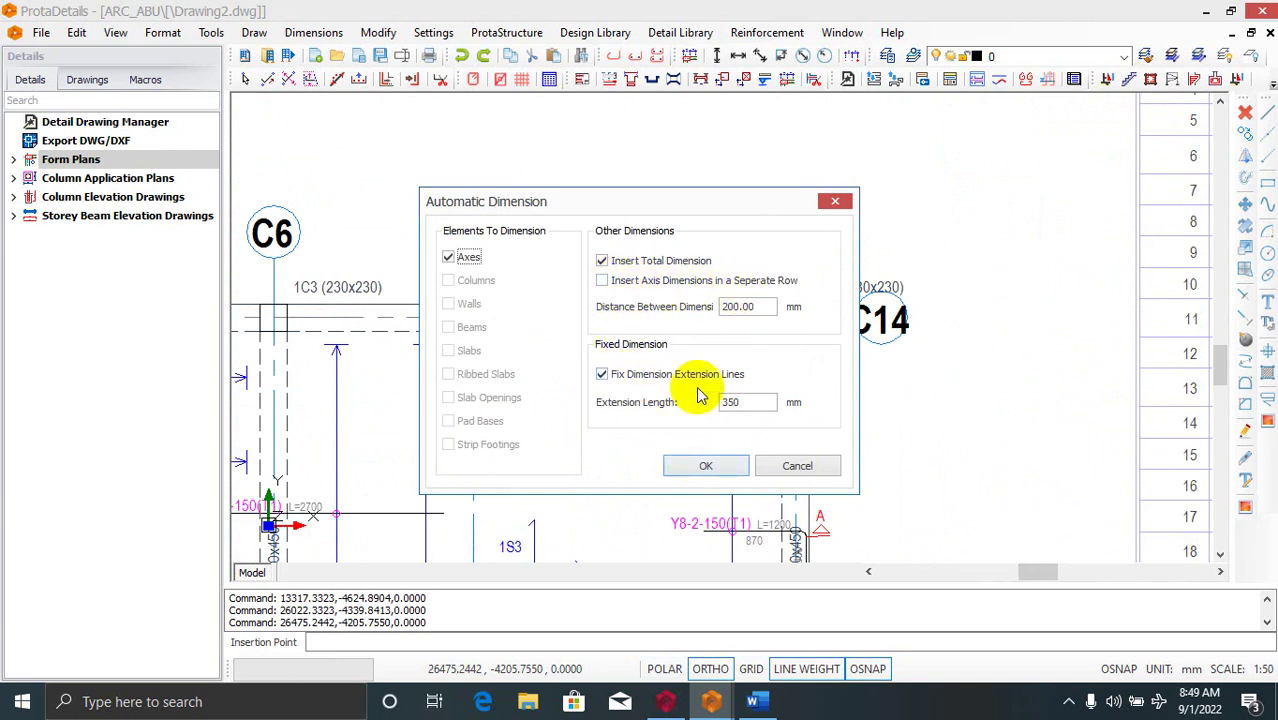
left_click(709, 467)
scroll(935, 280, "down", 1)
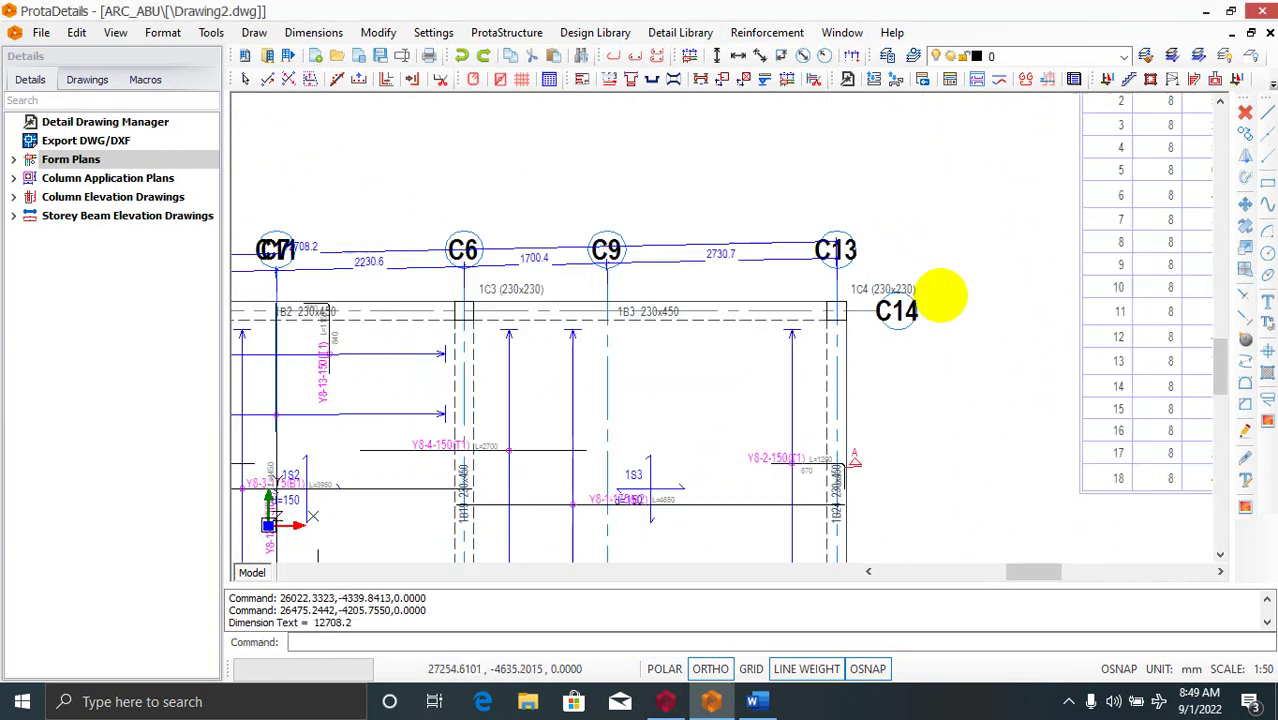
scroll(941, 294, "down", 1)
scroll(649, 285, "down", 2)
scroll(451, 284, "up", 2)
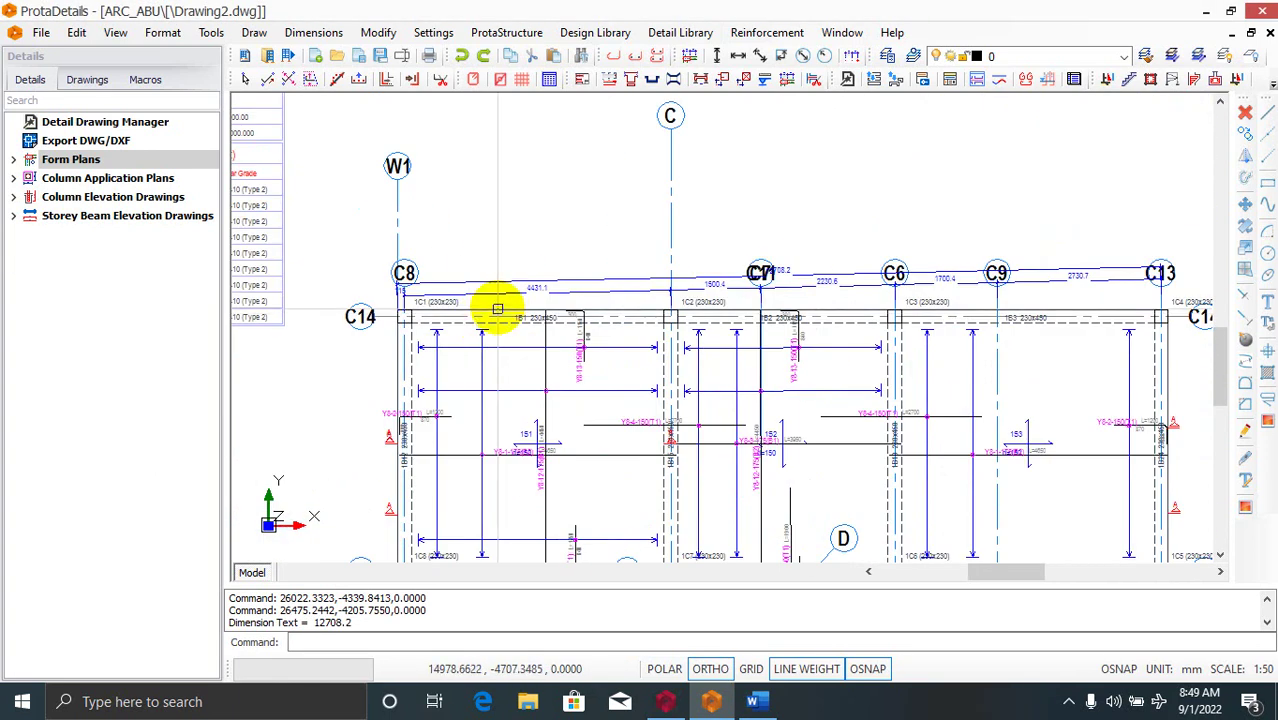
scroll(487, 286, "up", 2)
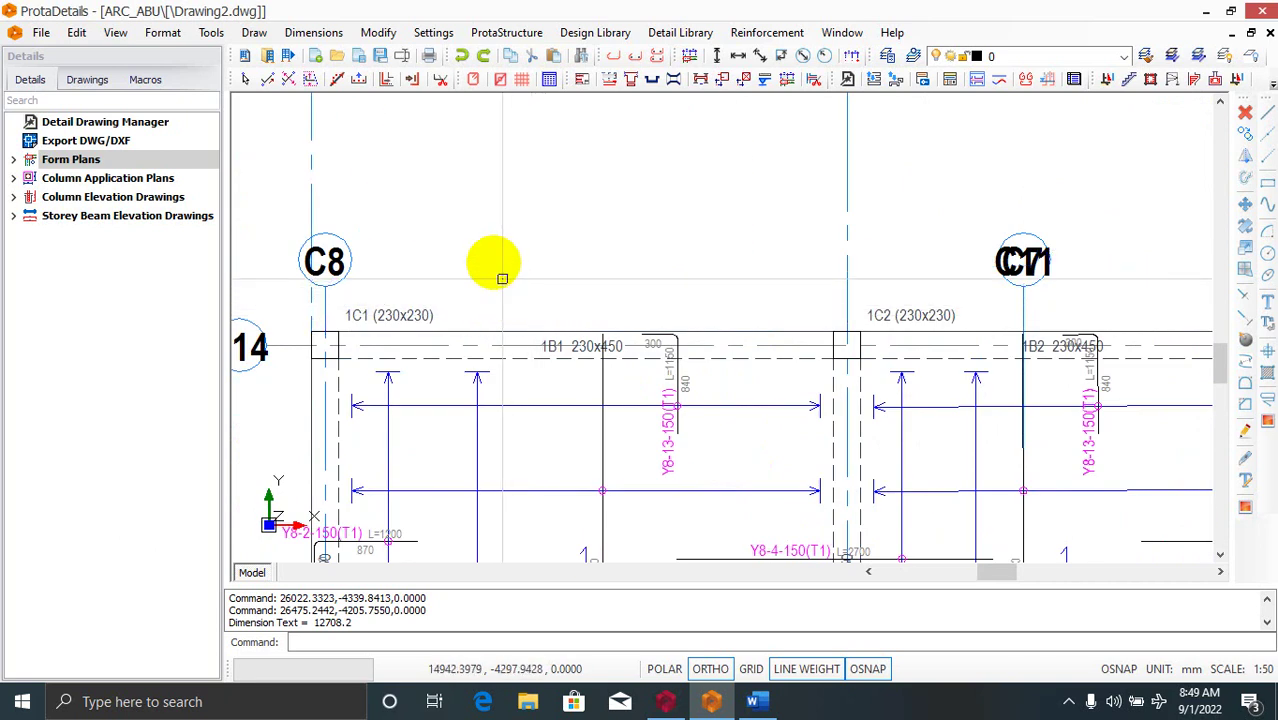
- Add an axis dimension chain from C8 to C13 above the plan, totalling 12590
left_click(697, 38)
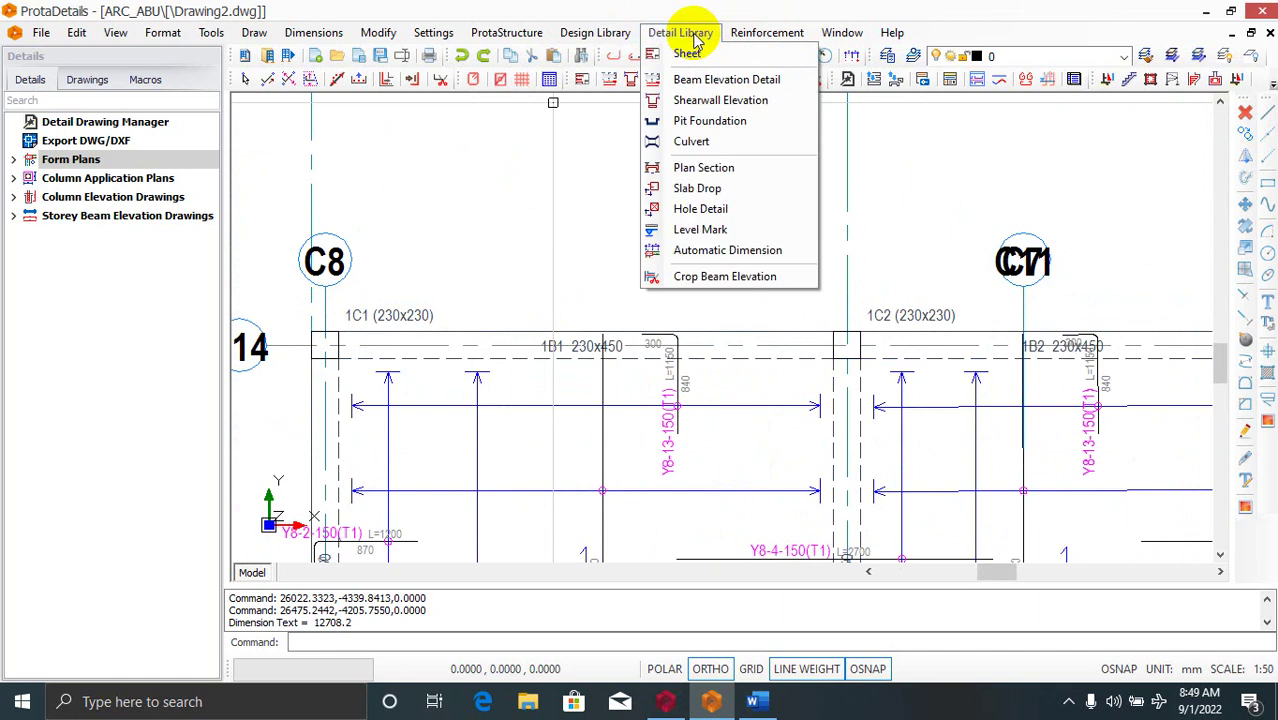
left_click(728, 252)
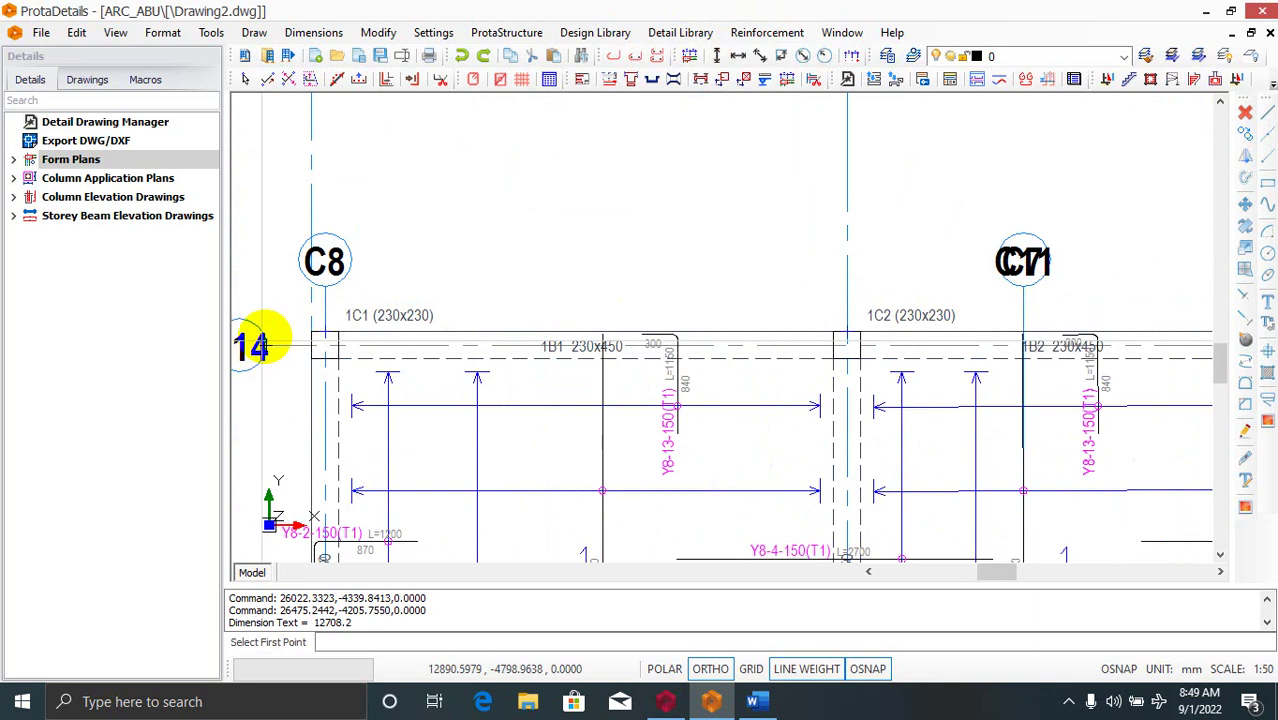
scroll(335, 322, "up", 3)
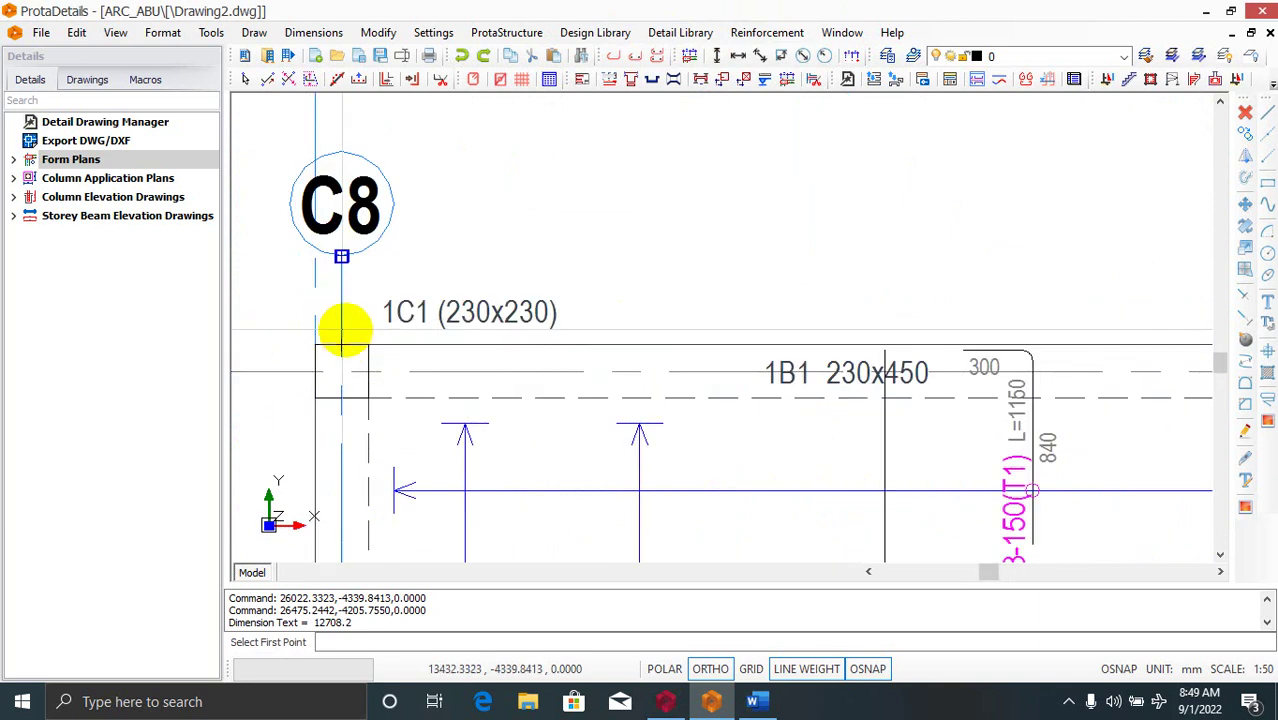
left_click(341, 256)
scroll(271, 360, "down", 3)
scroll(271, 360, "down", 1)
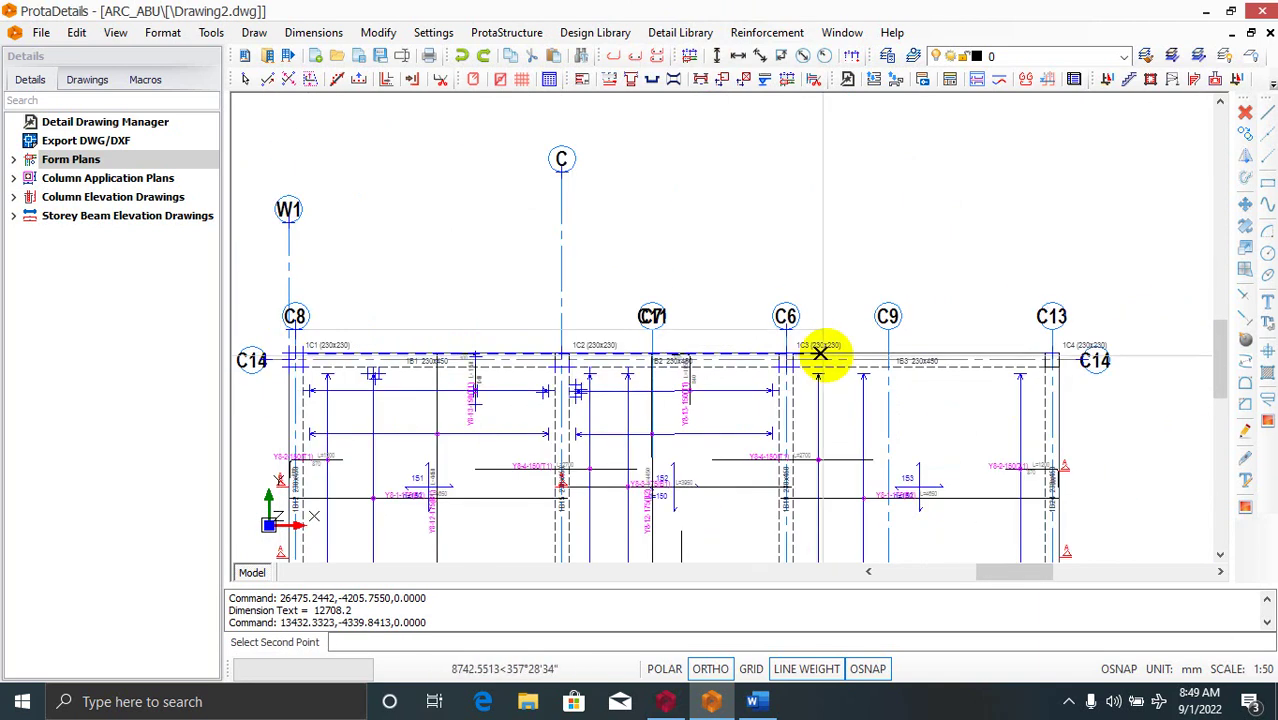
scroll(1052, 330, "up", 2)
scroll(1026, 337, "up", 2)
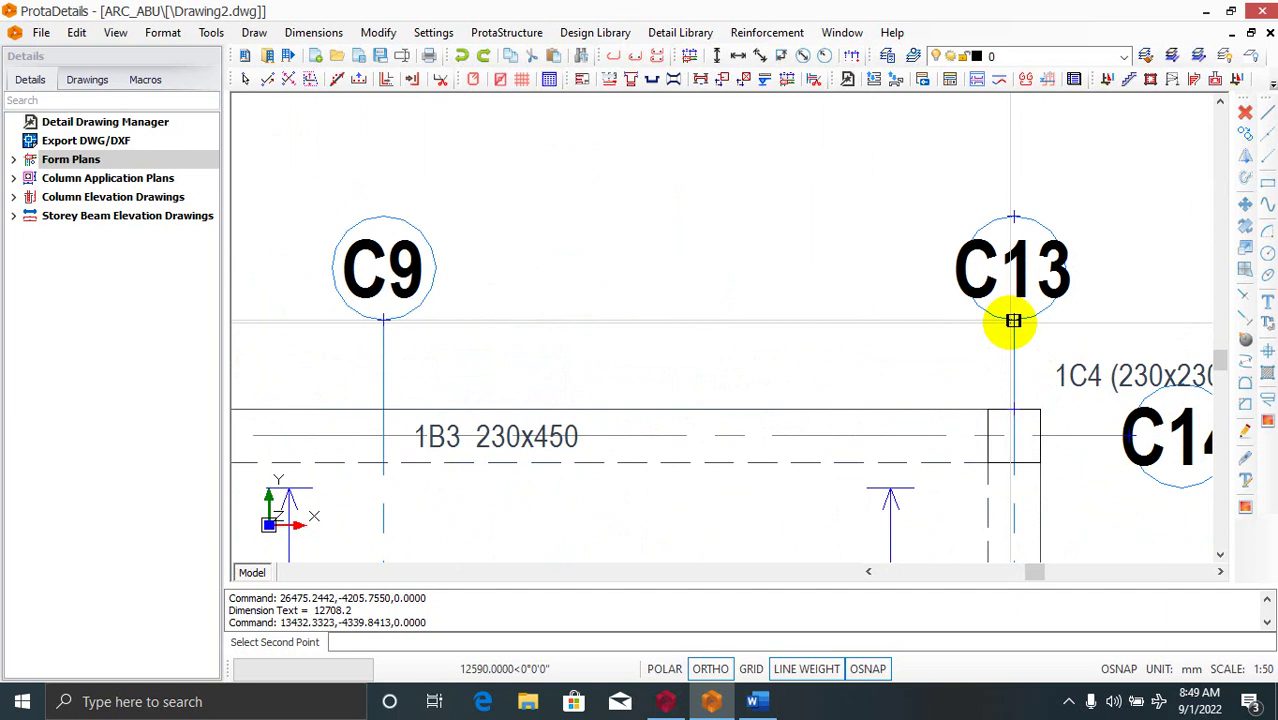
left_click(1013, 321)
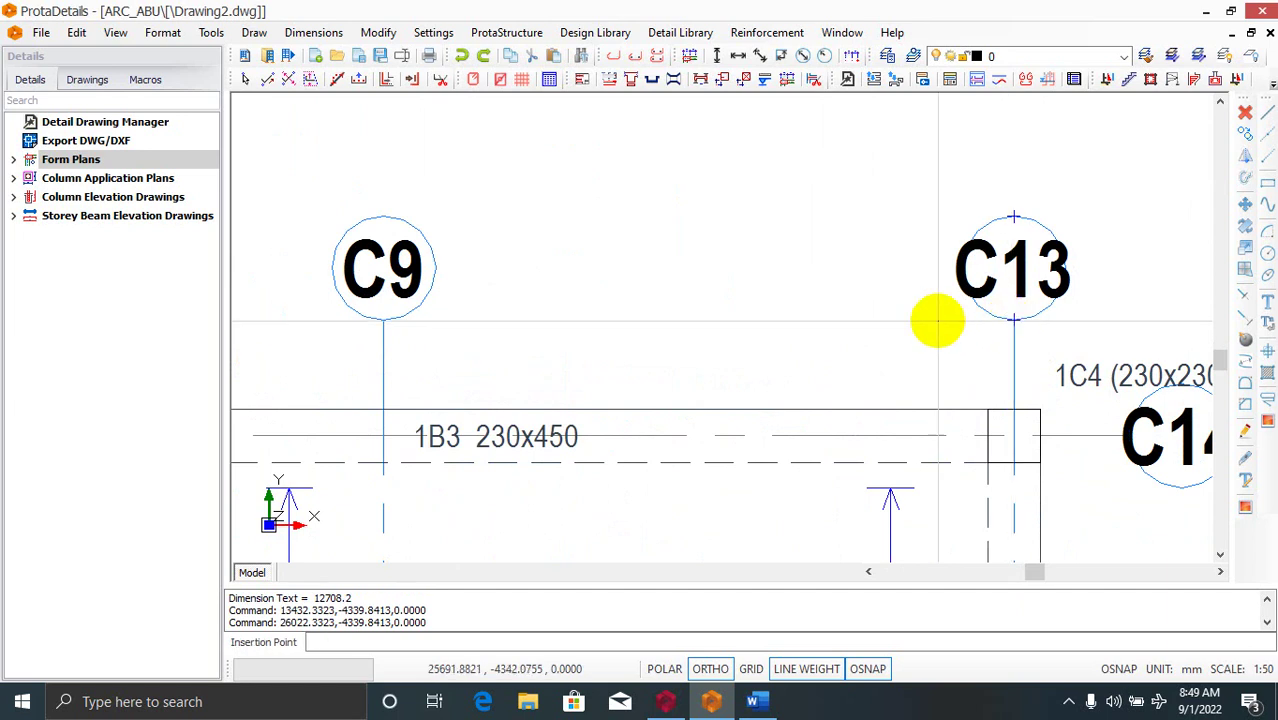
left_click(824, 280)
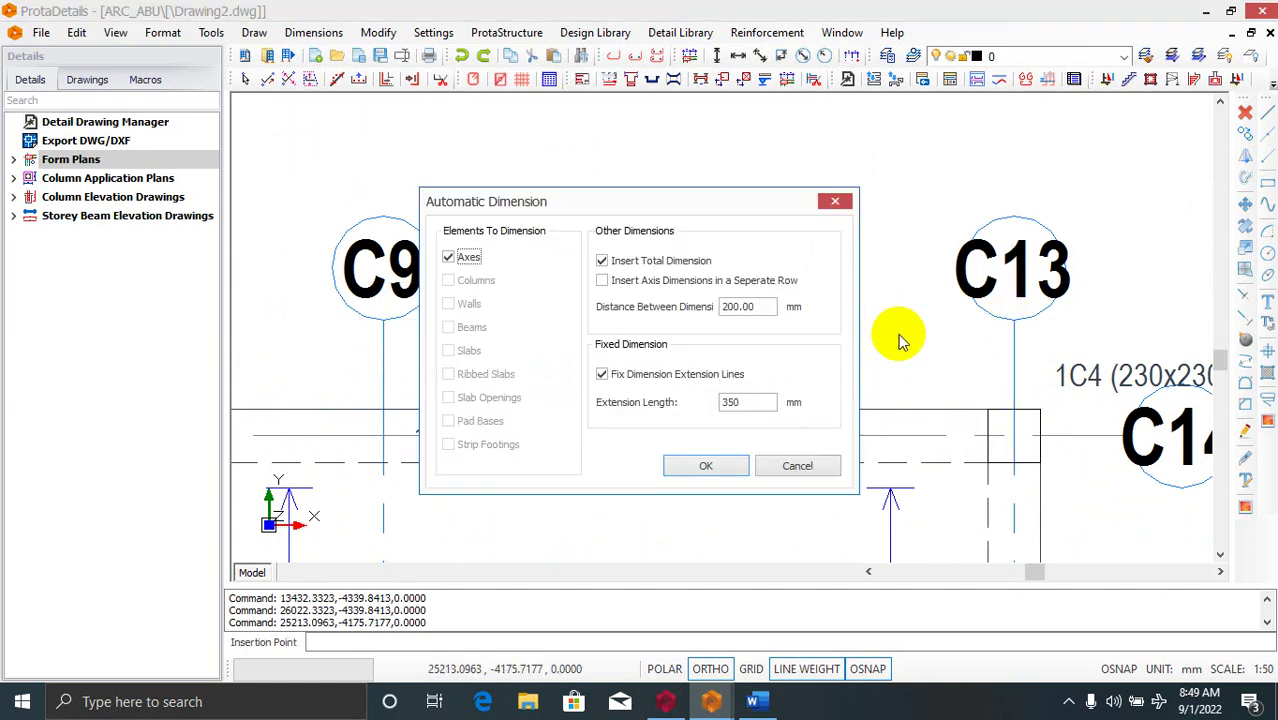
left_click(699, 467)
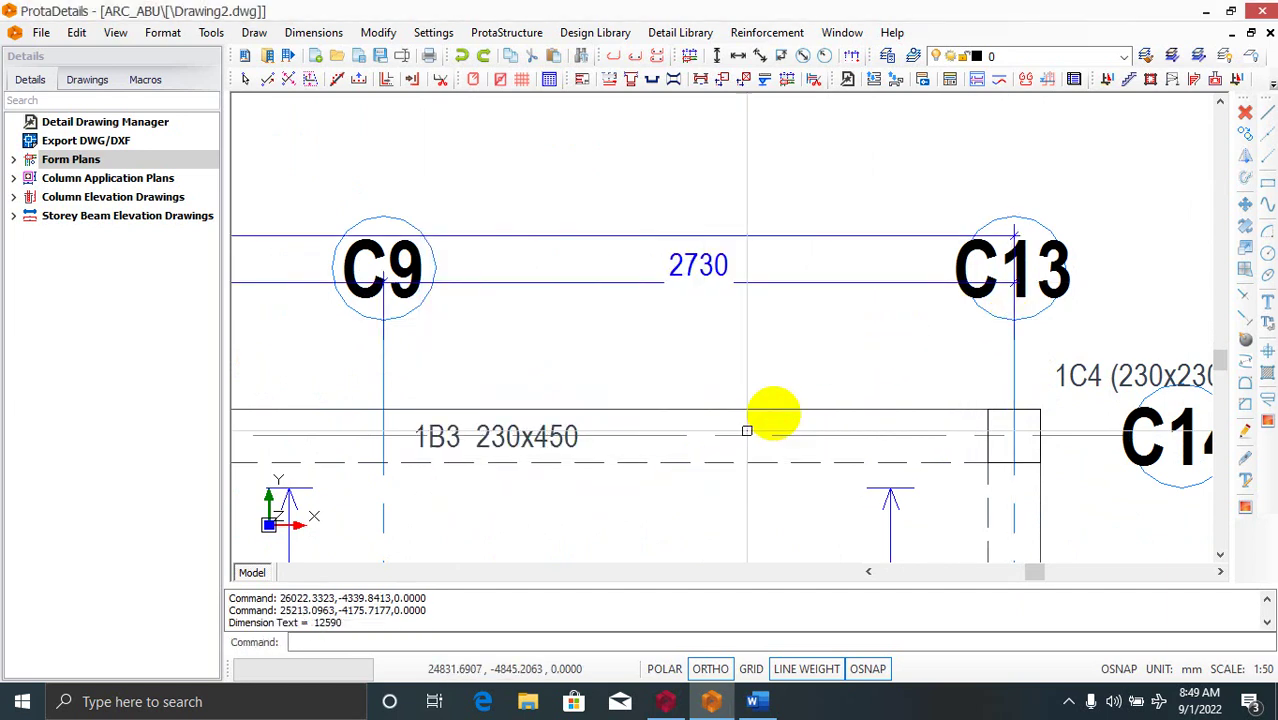
- Zoom around the plan to check bays 4430, 1500, 2230, 1700 and 2730
scroll(1019, 360, "down", 3)
scroll(1020, 360, "down", 2)
scroll(400, 380, "up", 2)
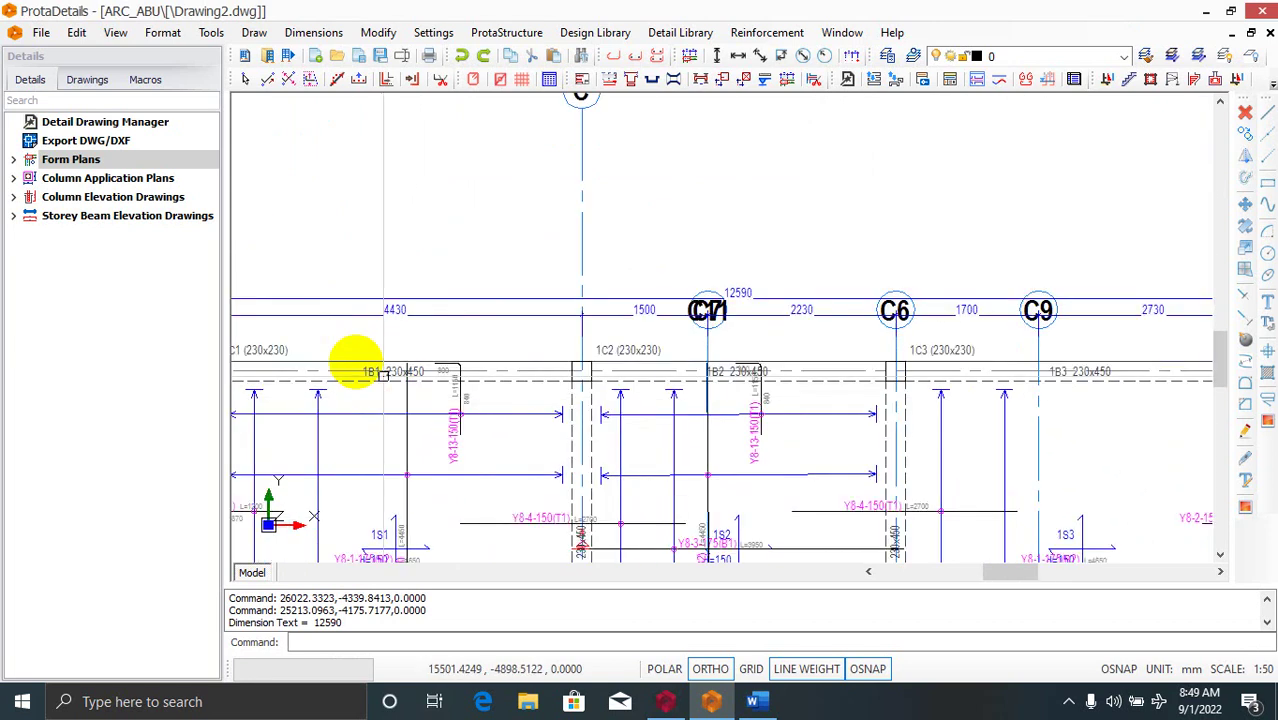
scroll(380, 361, "up", 3)
scroll(450, 345, "down", 3)
scroll(492, 331, "down", 4)
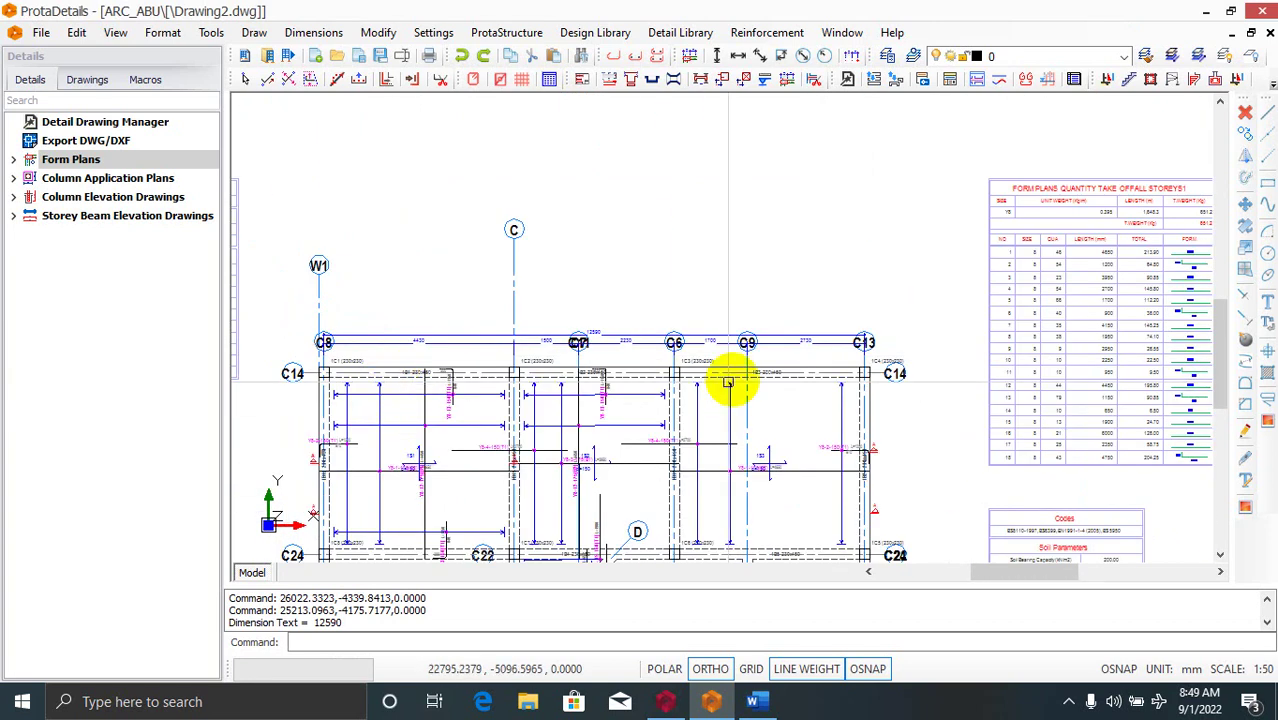
scroll(605, 337, "up", 2)
scroll(882, 405, "down", 3)
scroll(520, 380, "up", 4)
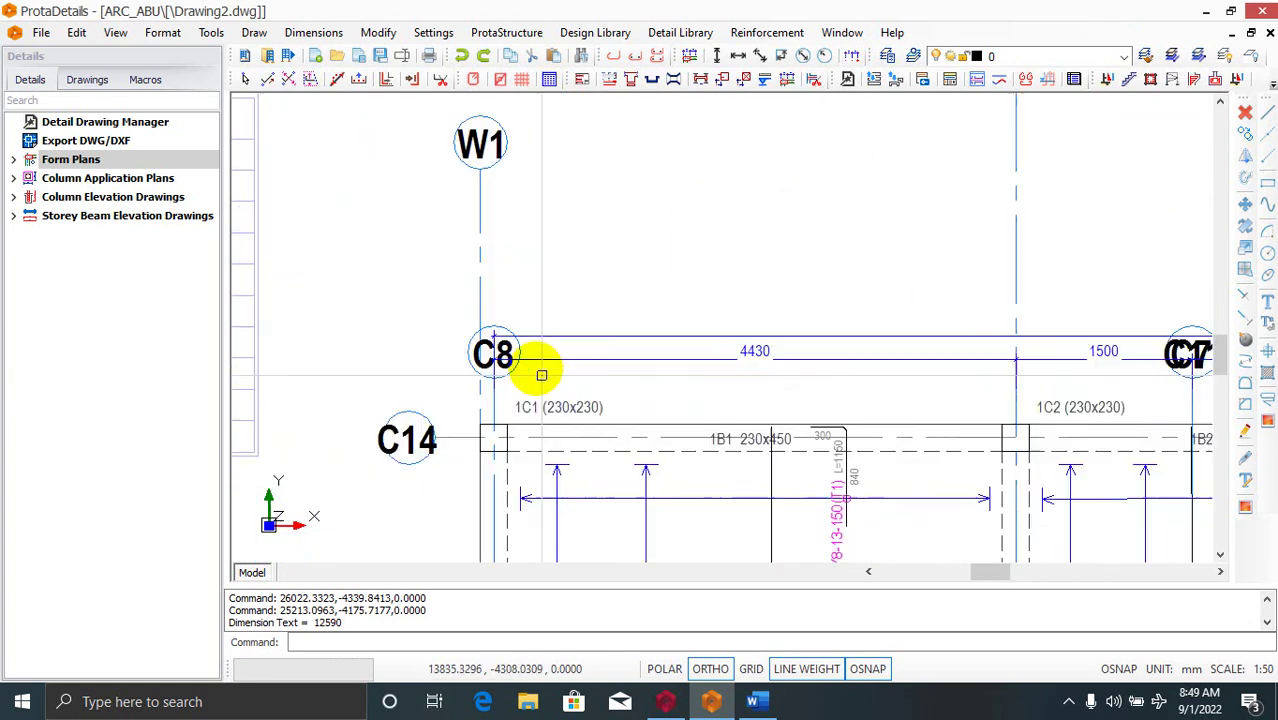
scroll(437, 402, "down", 3)
scroll(853, 400, "down", 2)
scroll(813, 385, "up", 3)
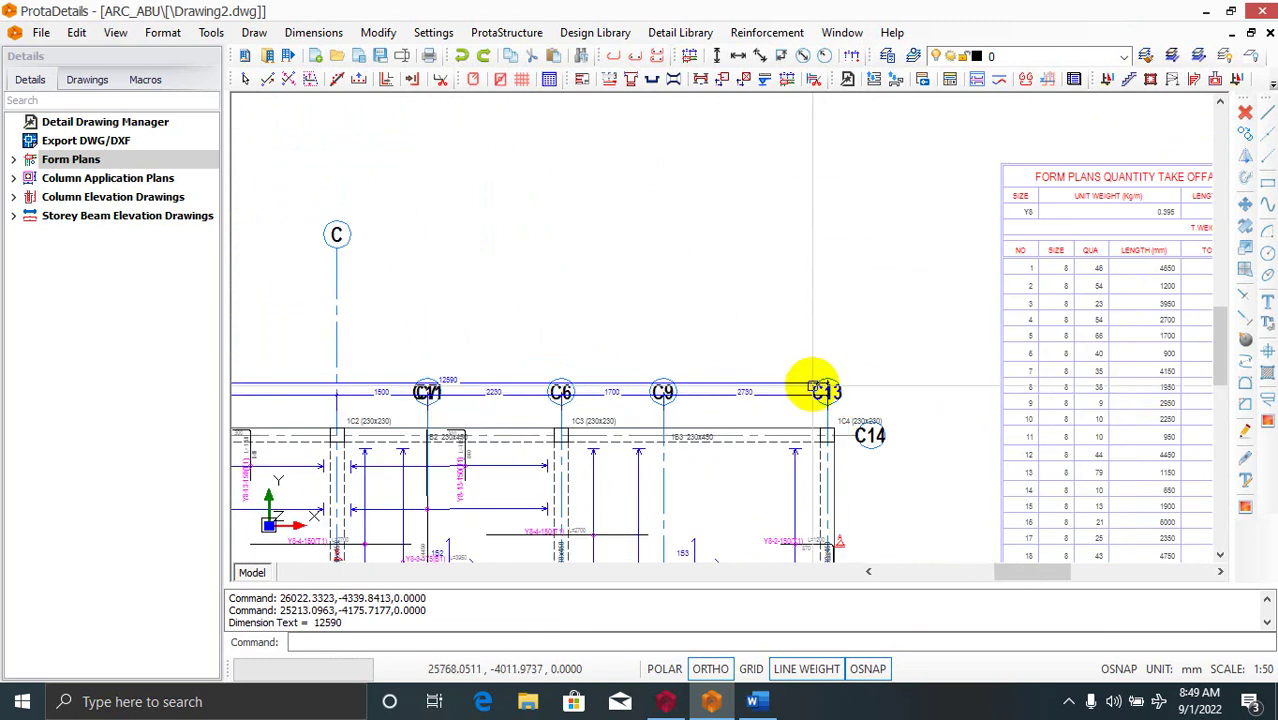
scroll(832, 371, "up", 2)
scroll(840, 380, "down", 2)
scroll(422, 388, "up", 2)
scroll(528, 322, "up", 1)
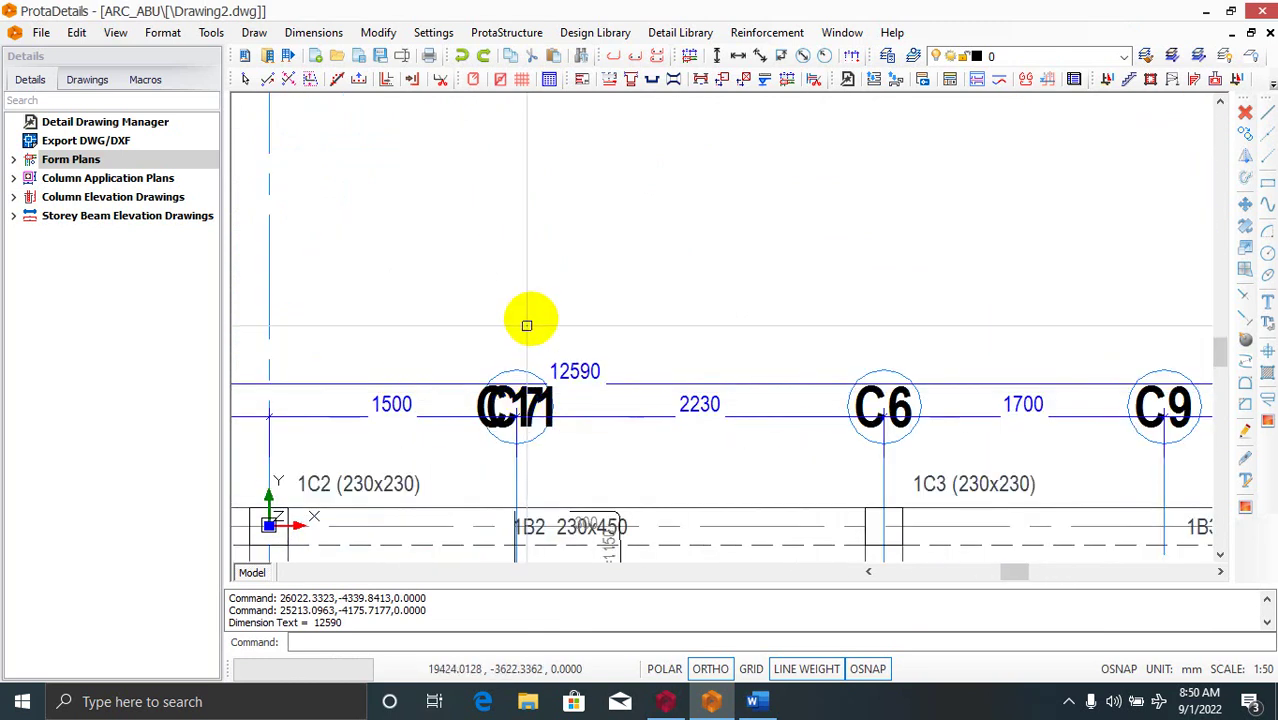
scroll(610, 359, "down", 3)
scroll(660, 330, "down", 3)
scroll(559, 513, "up", 3)
- Start a Plan Section cut with its first point at beam 1B12
scroll(732, 223, "up", 1)
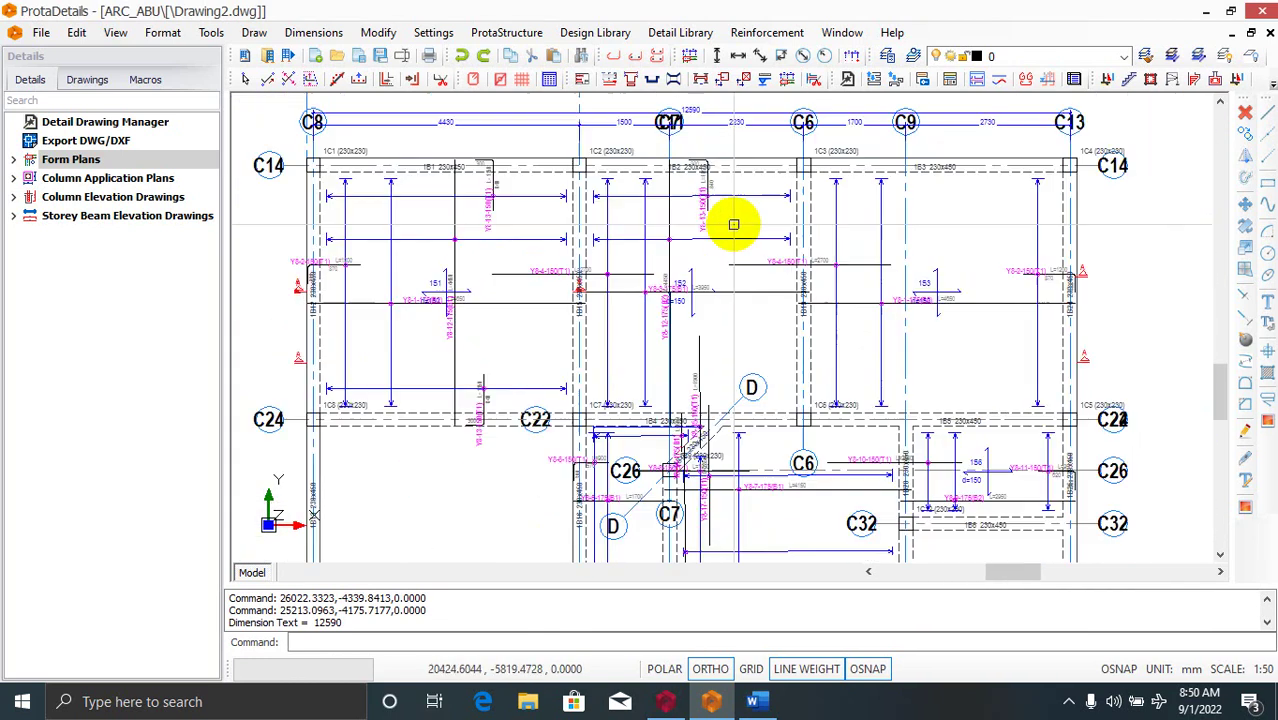
scroll(605, 442, "up", 2)
scroll(634, 212, "down", 3)
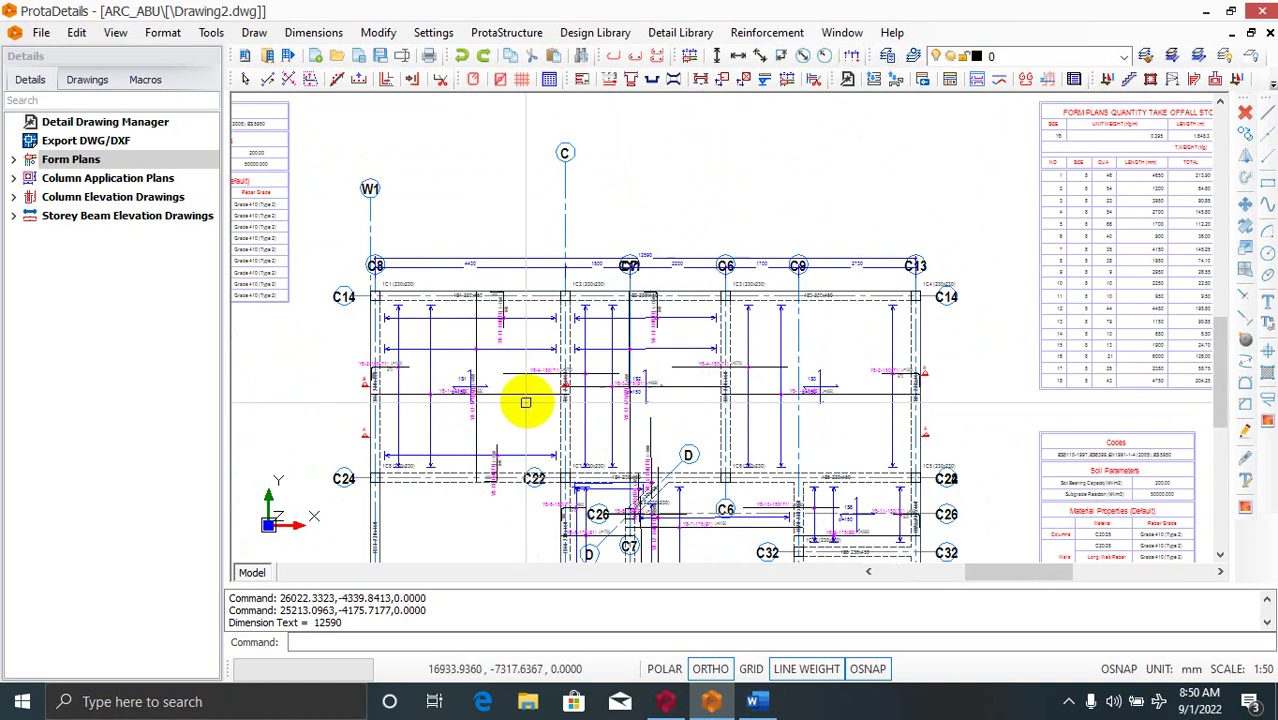
left_click(686, 33)
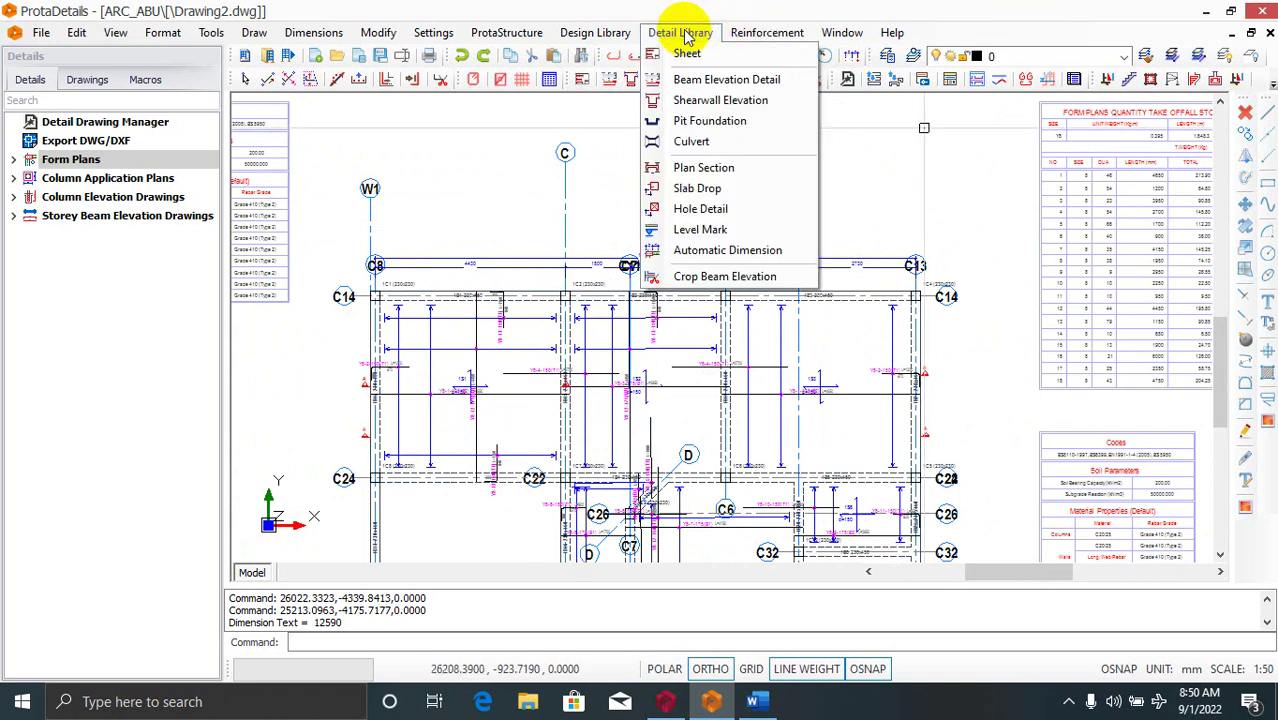
left_click(712, 168)
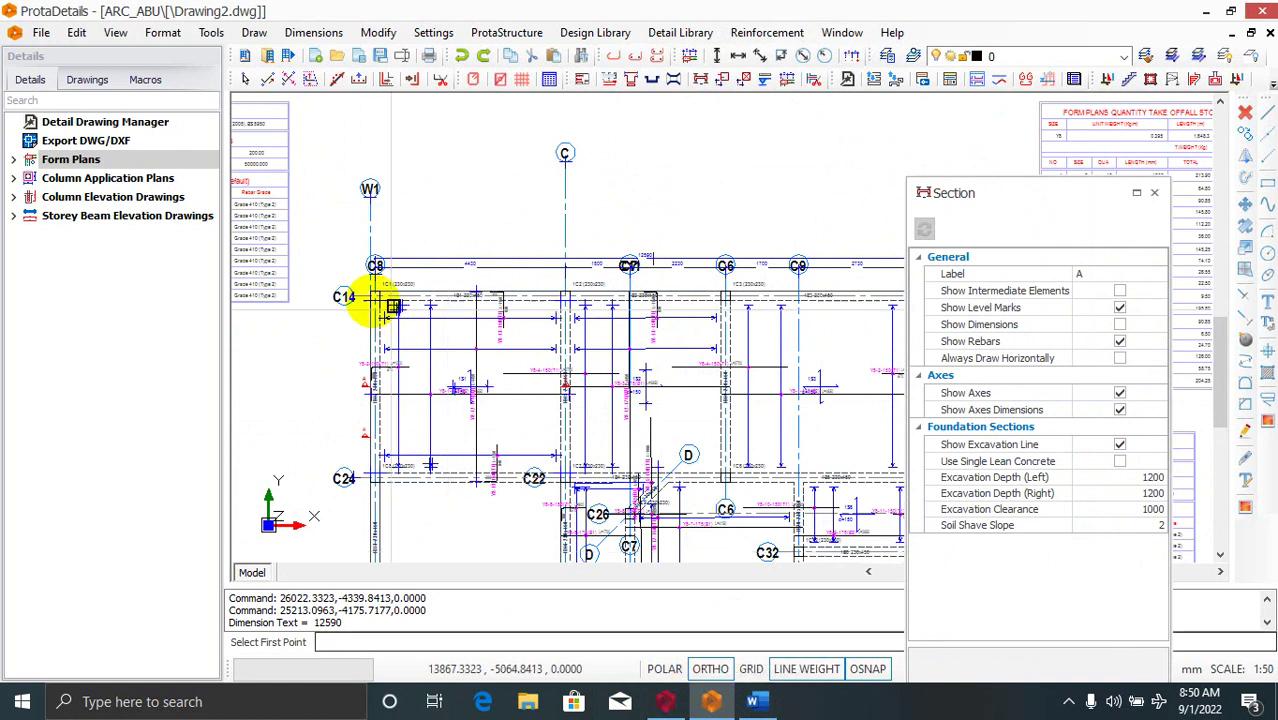
scroll(399, 348, "up", 2)
scroll(365, 479, "up", 4)
scroll(338, 553, "up", 3)
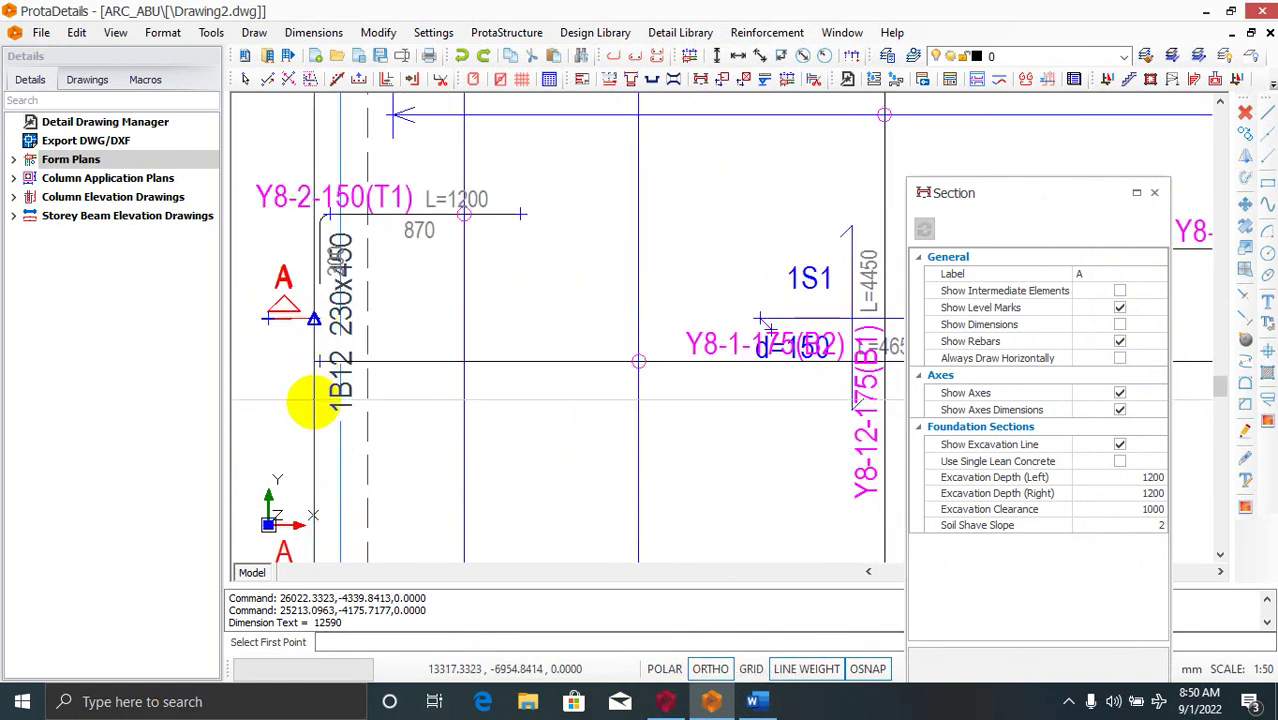
left_click(313, 318)
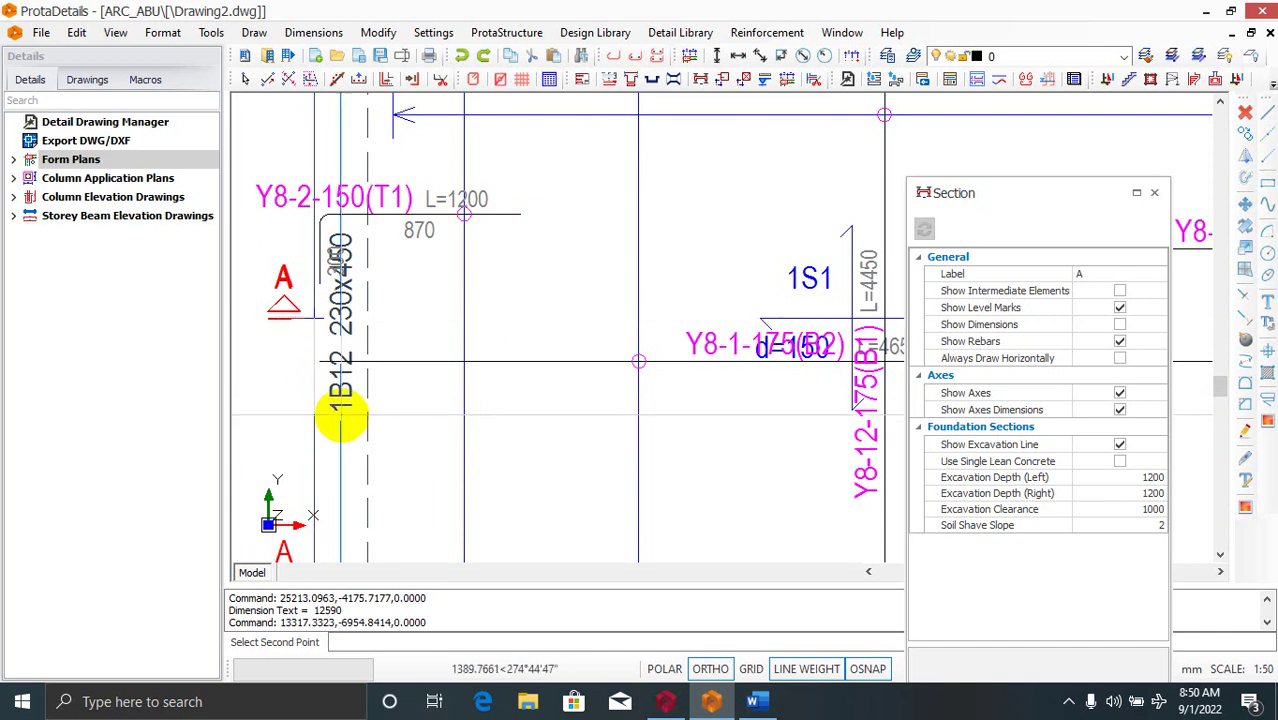
- End the section A–A cut at beam 1B24 and place the section above the plan
scroll(342, 408, "down", 5)
scroll(738, 402, "up", 3)
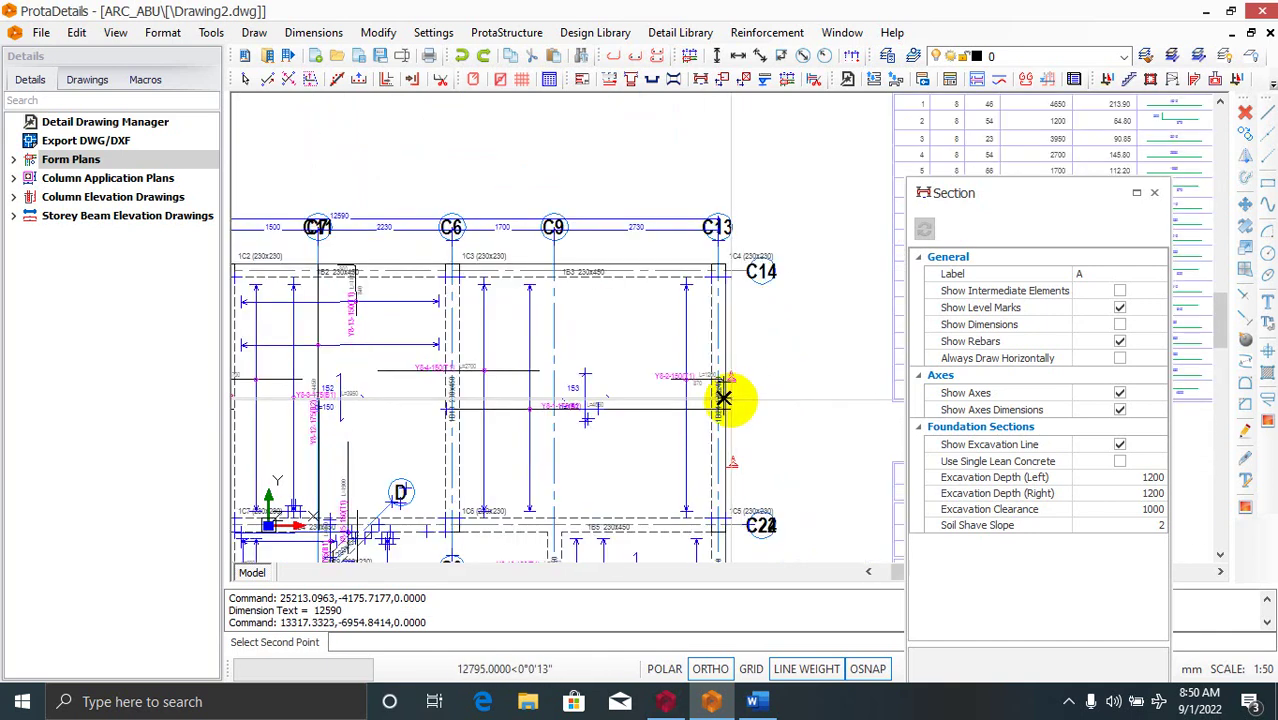
scroll(724, 398, "up", 3)
scroll(717, 396, "up", 3)
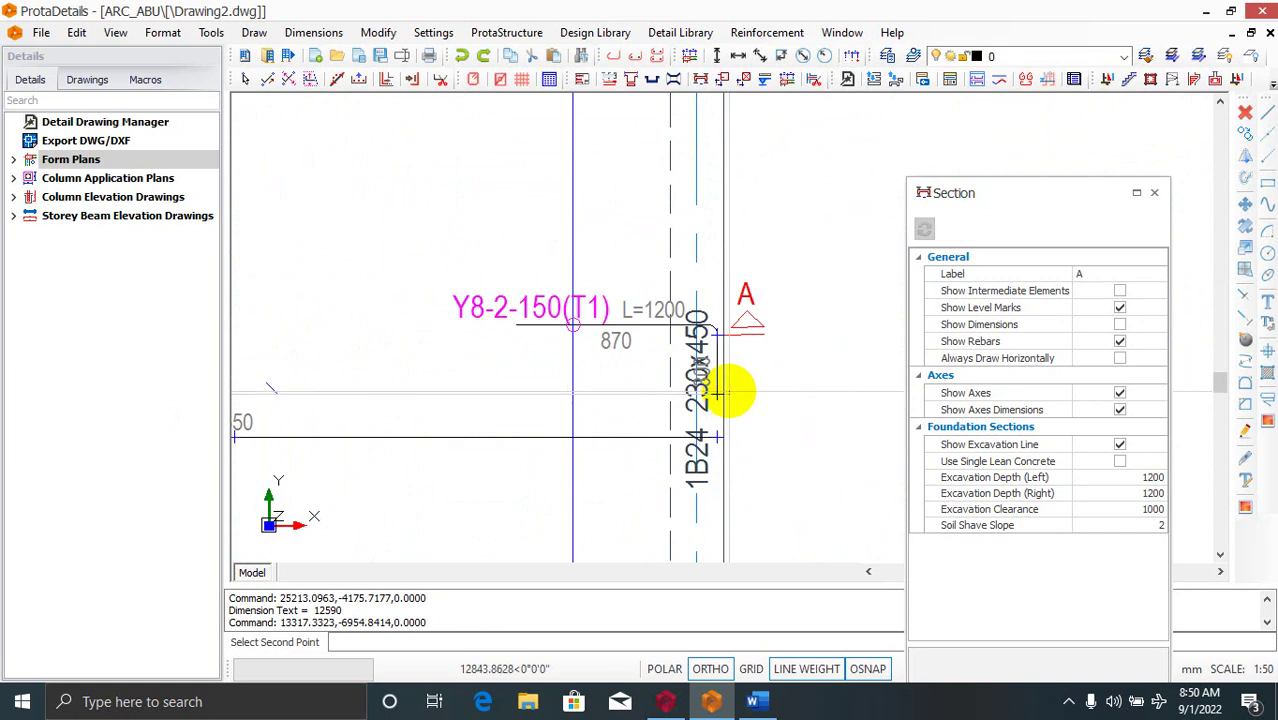
left_click(723, 395)
scroll(478, 370, "down", 5)
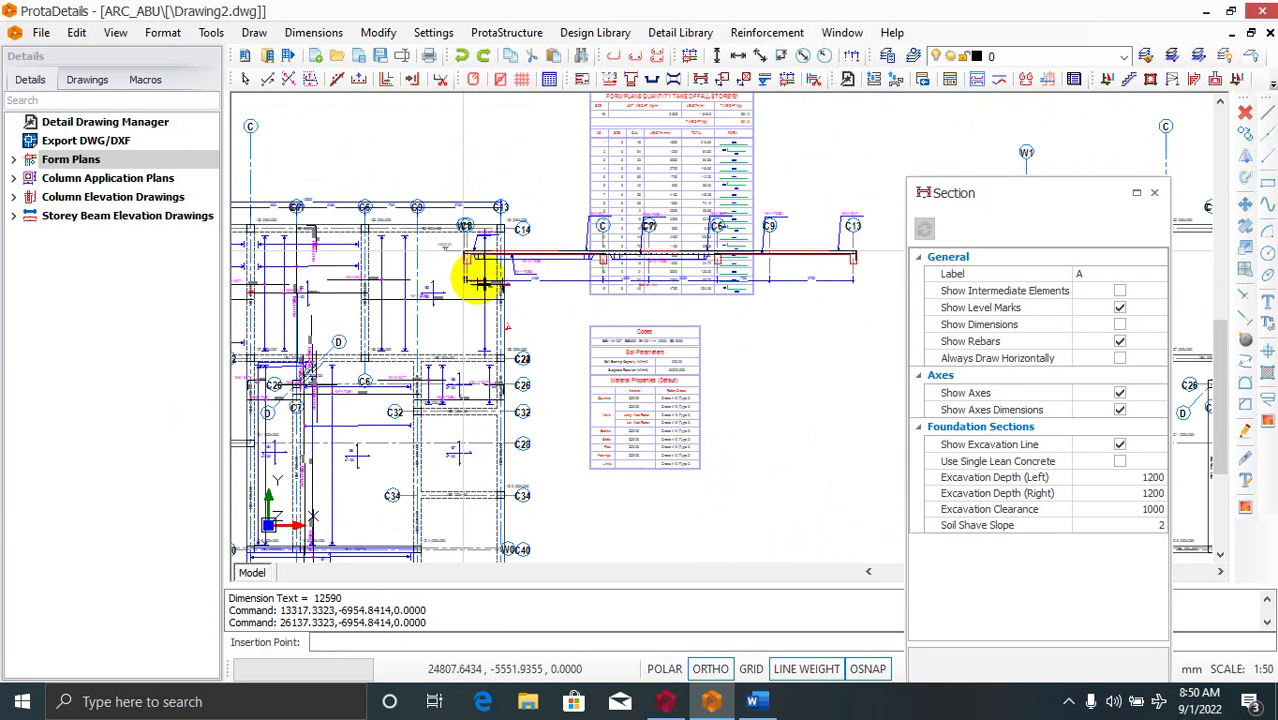
scroll(450, 352, "down", 2)
scroll(442, 257, "up", 2)
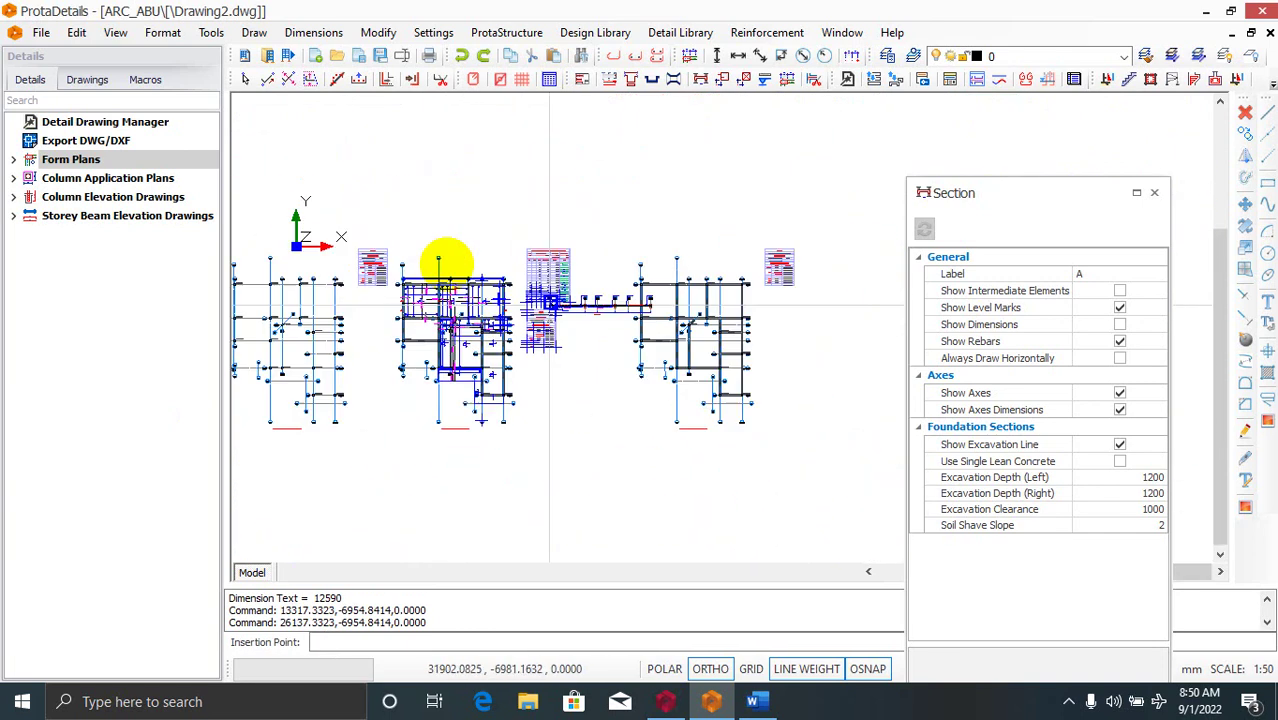
scroll(430, 245, "up", 2)
left_click(464, 234)
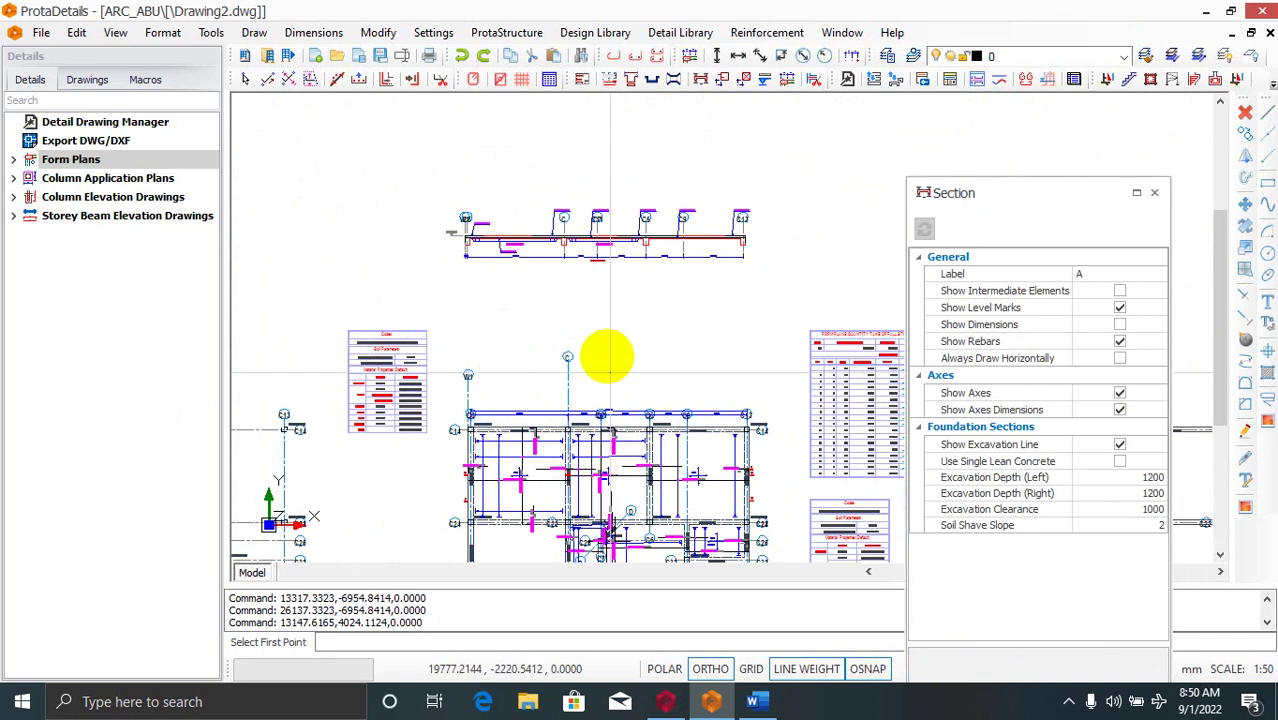
- Zoom out of section A–A and into the top-left slab panel around C8 and C14
scroll(602, 180, "up", 4)
scroll(602, 180, "up", 4)
scroll(499, 277, "down", 3)
scroll(585, 271, "down", 4)
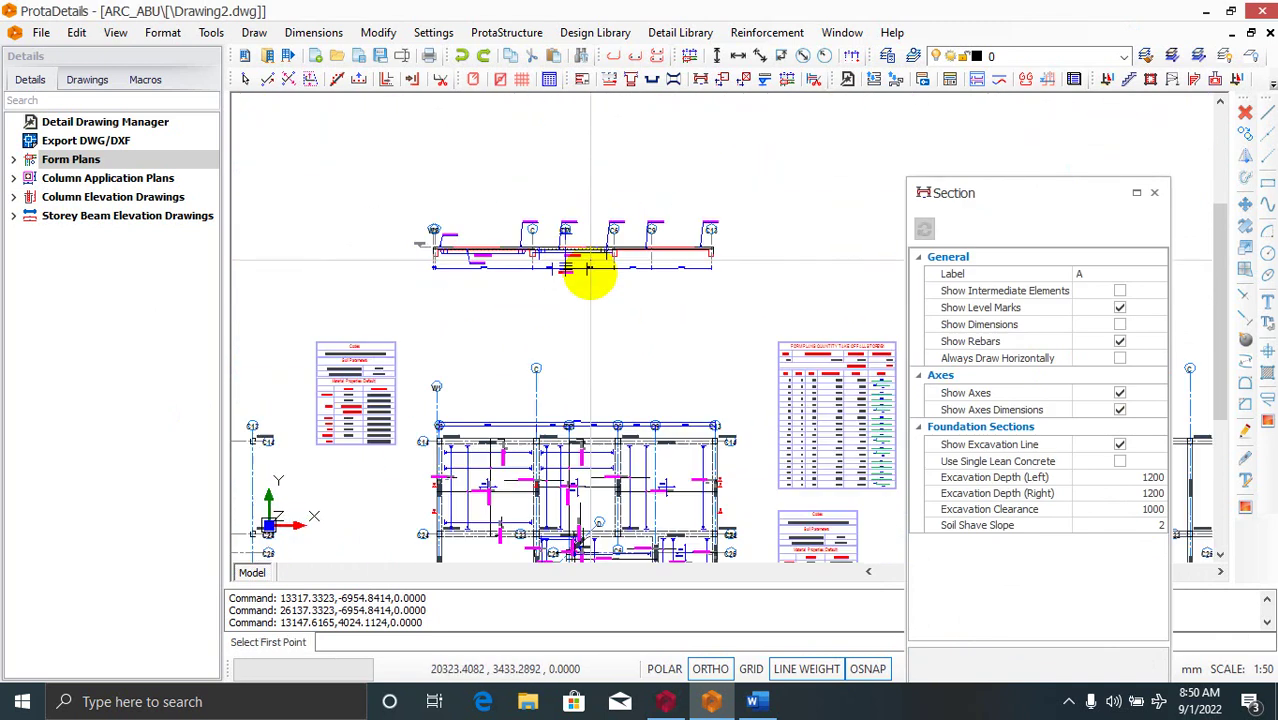
scroll(584, 362, "down", 2)
scroll(412, 513, "up", 2)
scroll(428, 428, "up", 3)
scroll(470, 442, "up", 2)
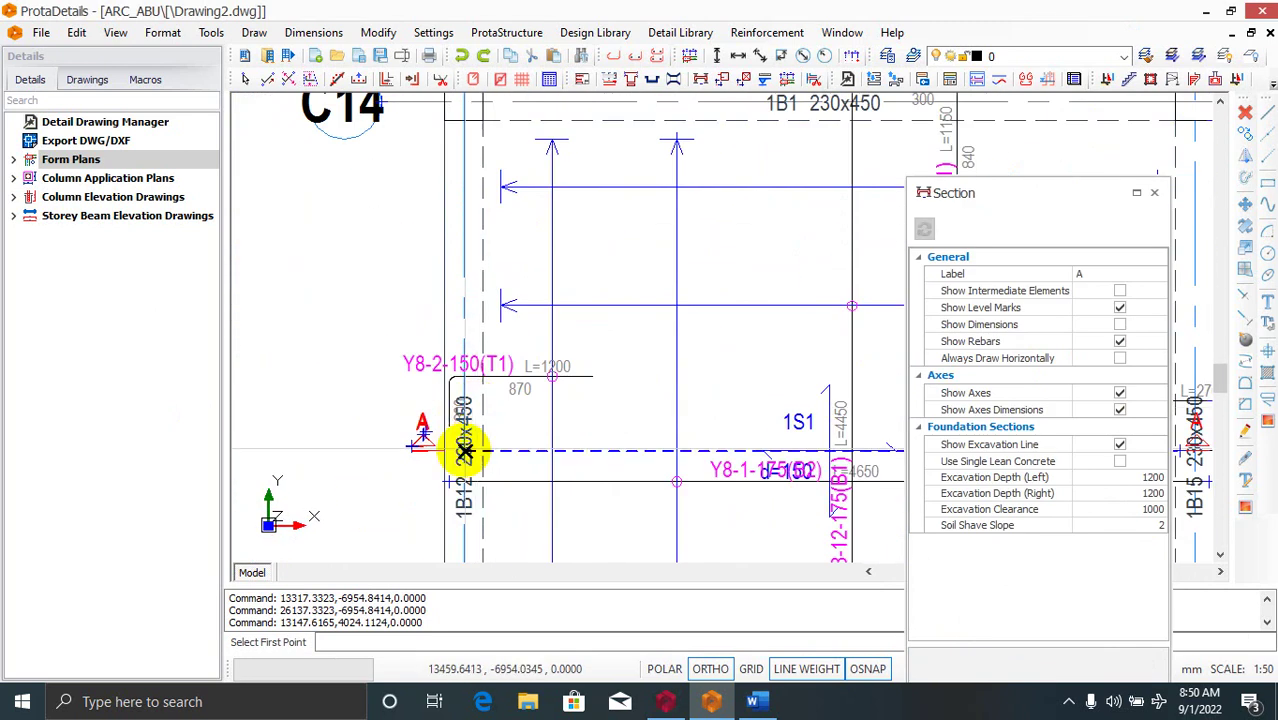
scroll(388, 468, "up", 1)
scroll(222, 394, "down", 3)
scroll(405, 437, "down", 2)
scroll(685, 486, "down", 2)
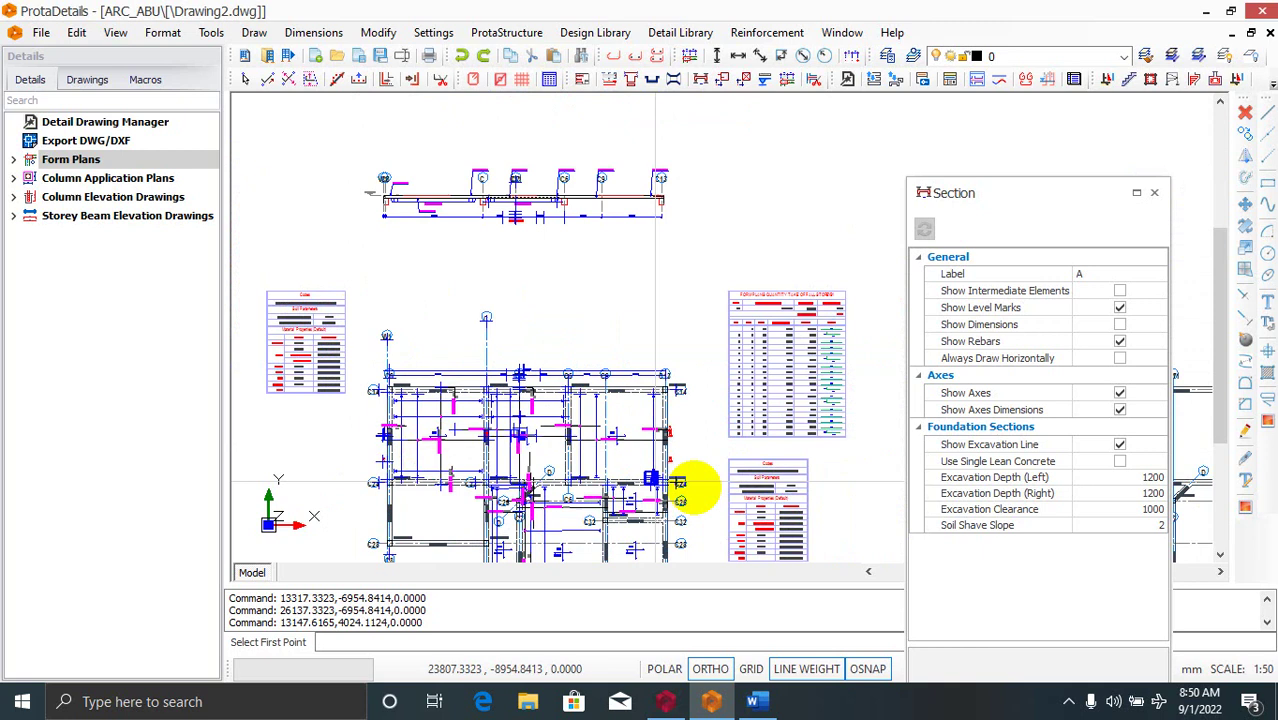
scroll(677, 410, "up", 2)
scroll(675, 430, "up", 2)
scroll(765, 430, "down", 3)
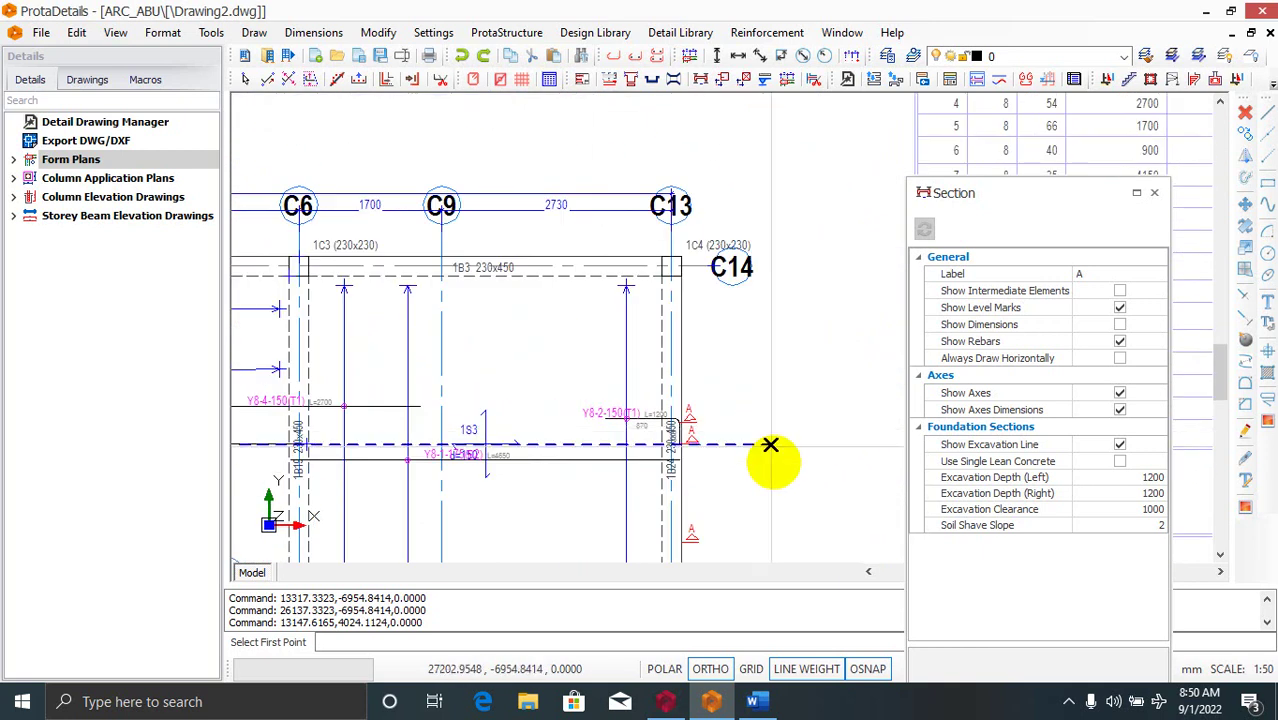
scroll(769, 455, "down", 2)
scroll(676, 266, "up", 1)
scroll(650, 200, "up", 2)
scroll(525, 337, "up", 1)
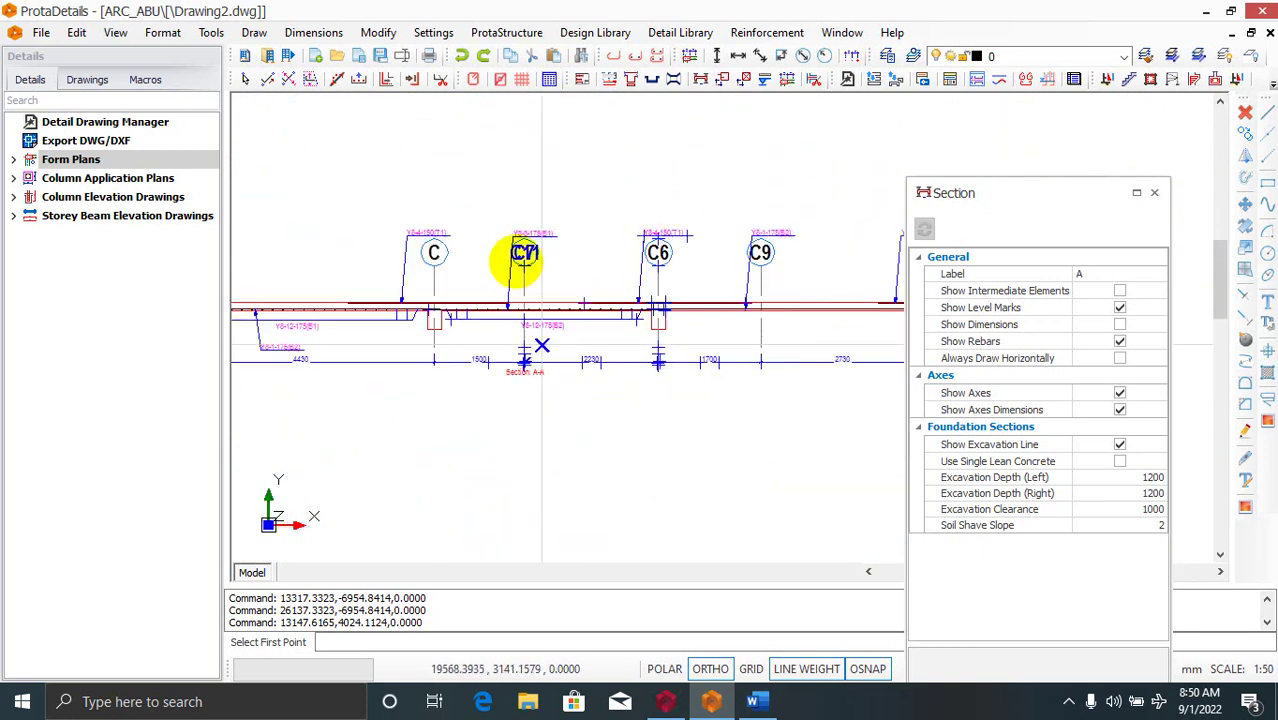
scroll(511, 347, "up", 1)
scroll(615, 423, "down", 2)
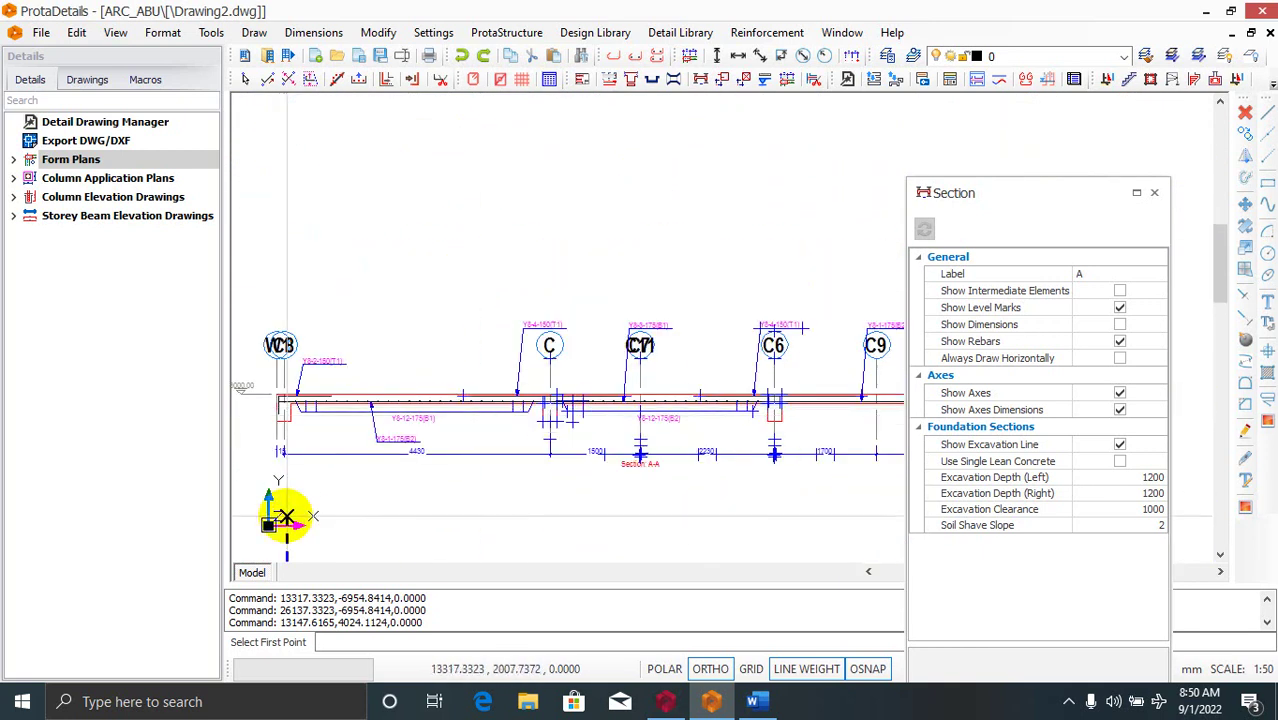
scroll(277, 421, "up", 2)
scroll(285, 379, "up", 2)
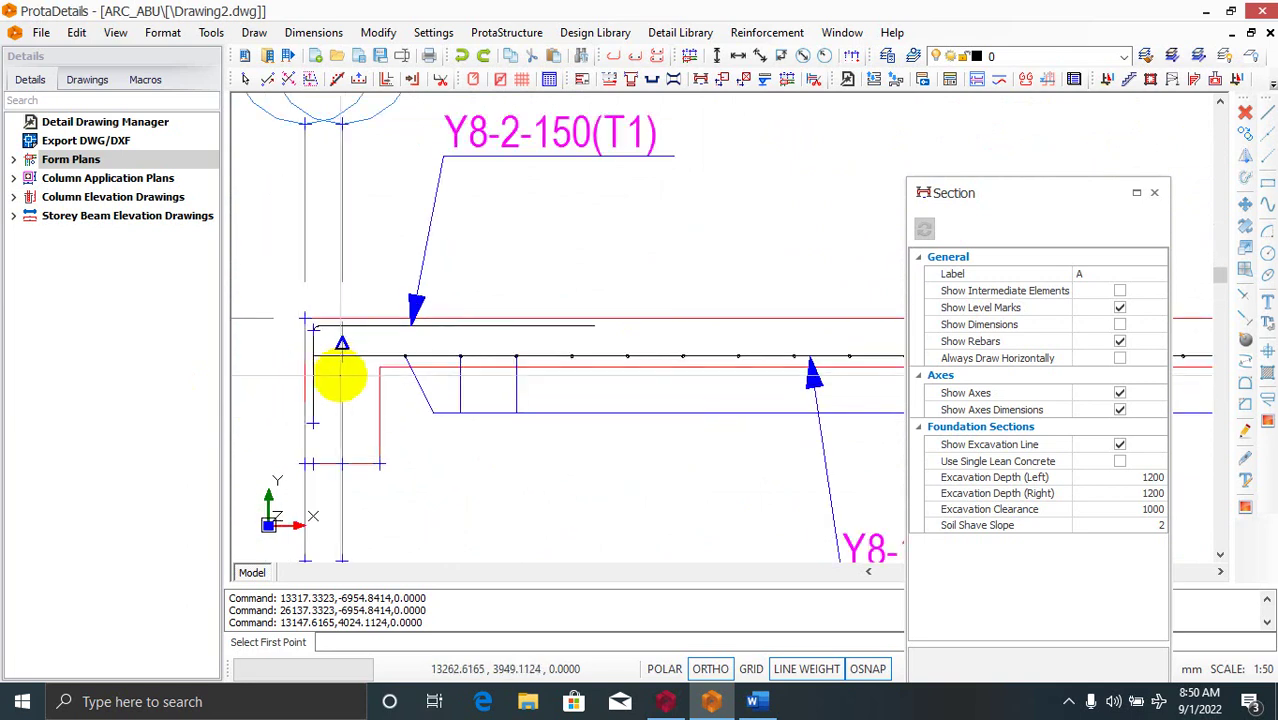
scroll(314, 399, "down", 1)
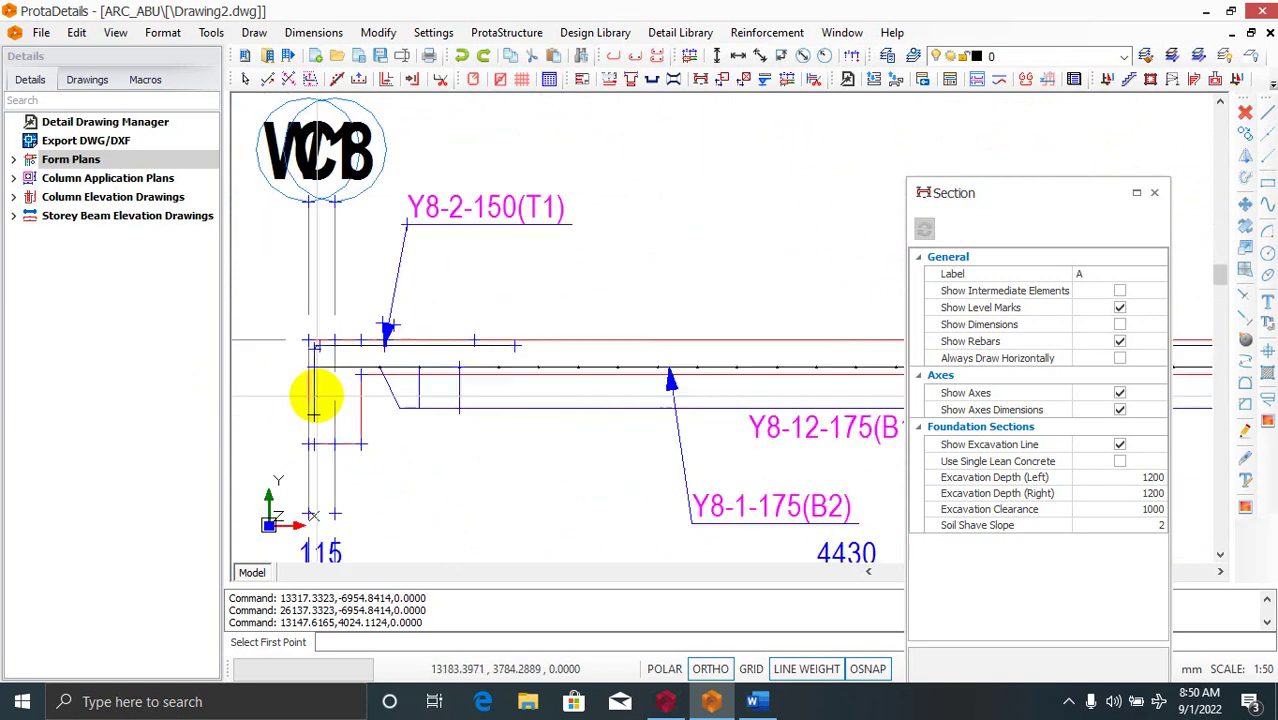
scroll(425, 195, "up", 2)
scroll(314, 300, "down", 1)
scroll(340, 290, "down", 1)
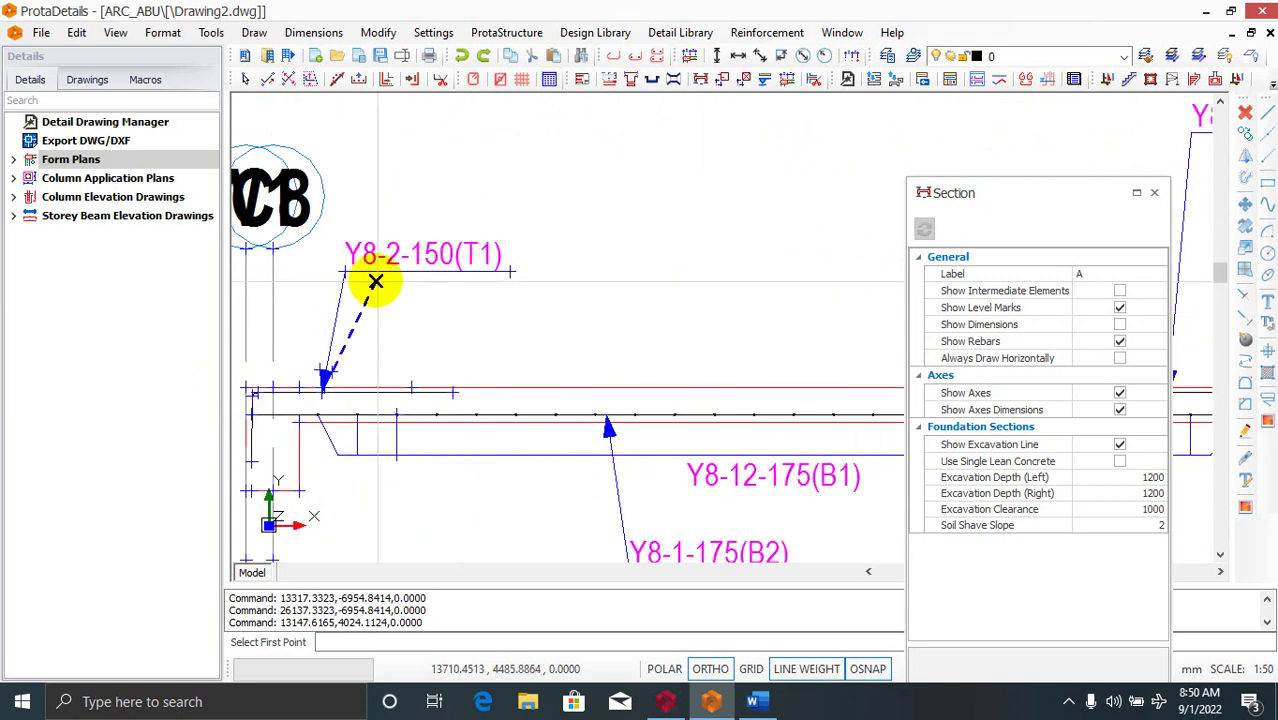
scroll(385, 277, "up", 2)
scroll(420, 250, "down", 2)
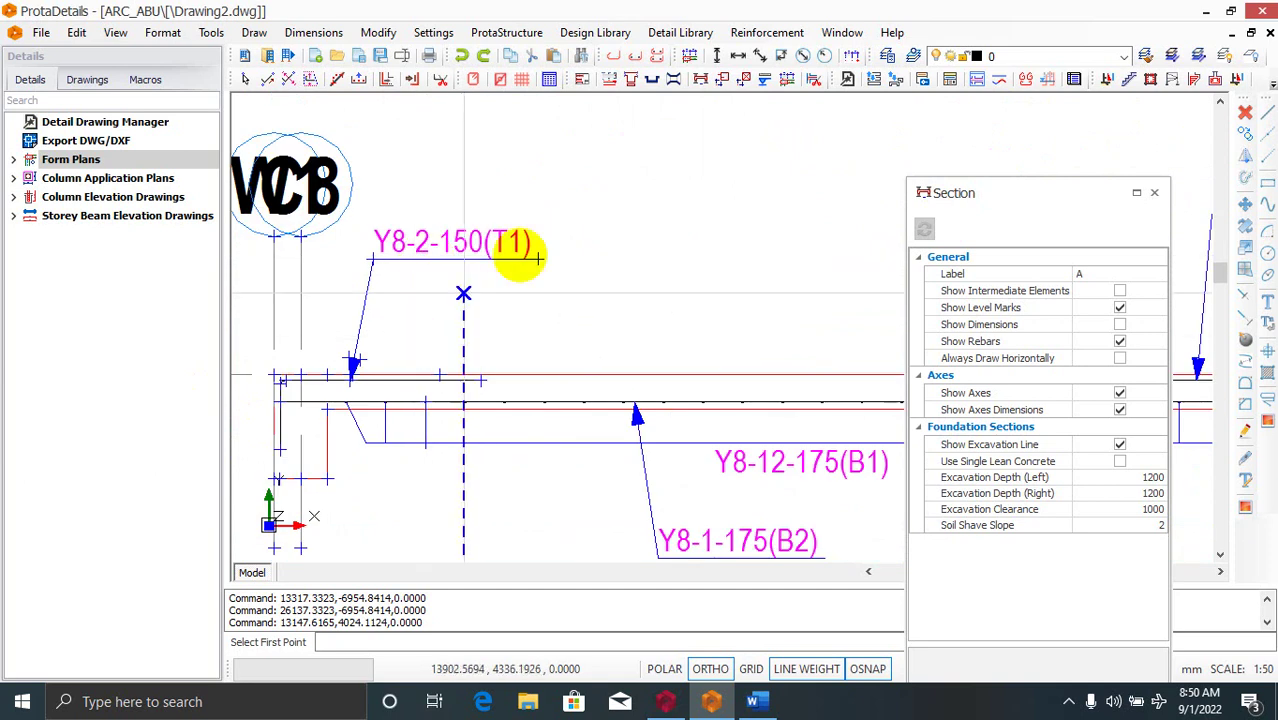
scroll(315, 300, "down", 1)
scroll(385, 334, "up", 1)
scroll(532, 400, "up", 1)
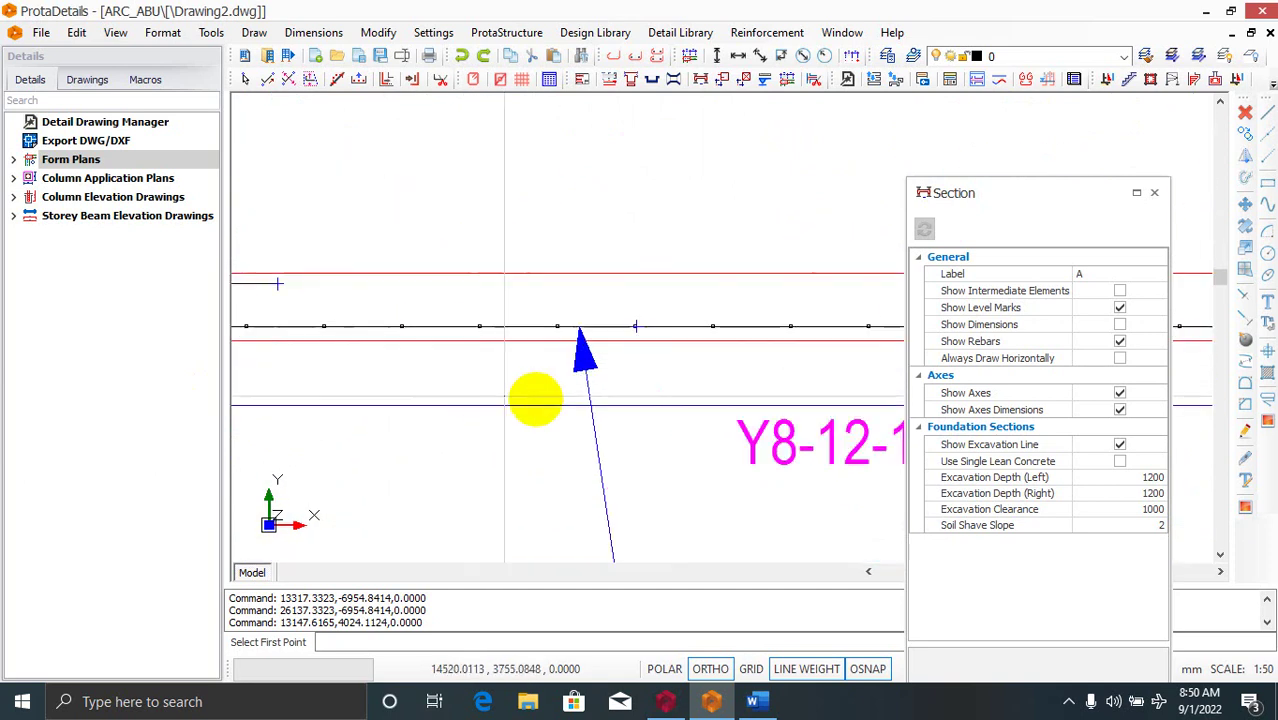
scroll(438, 338, "down", 1)
scroll(542, 271, "down", 2)
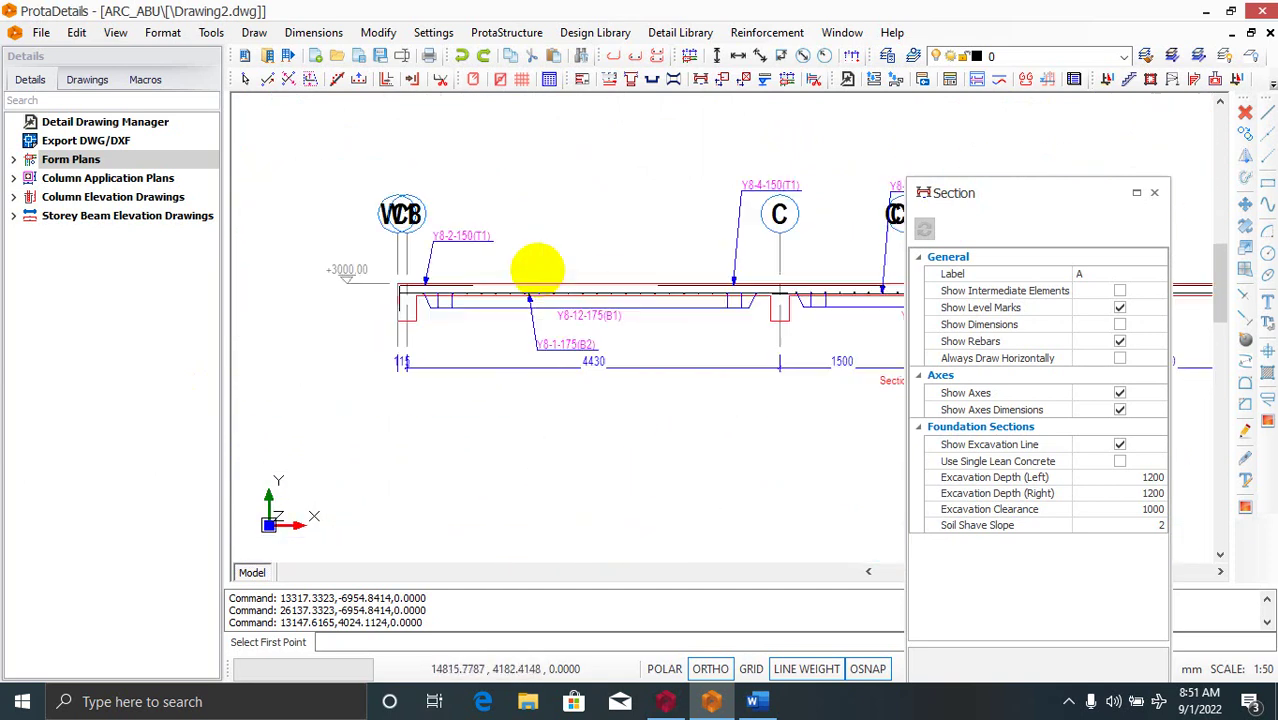
scroll(585, 314, "down", 2)
scroll(599, 562, "down", 1)
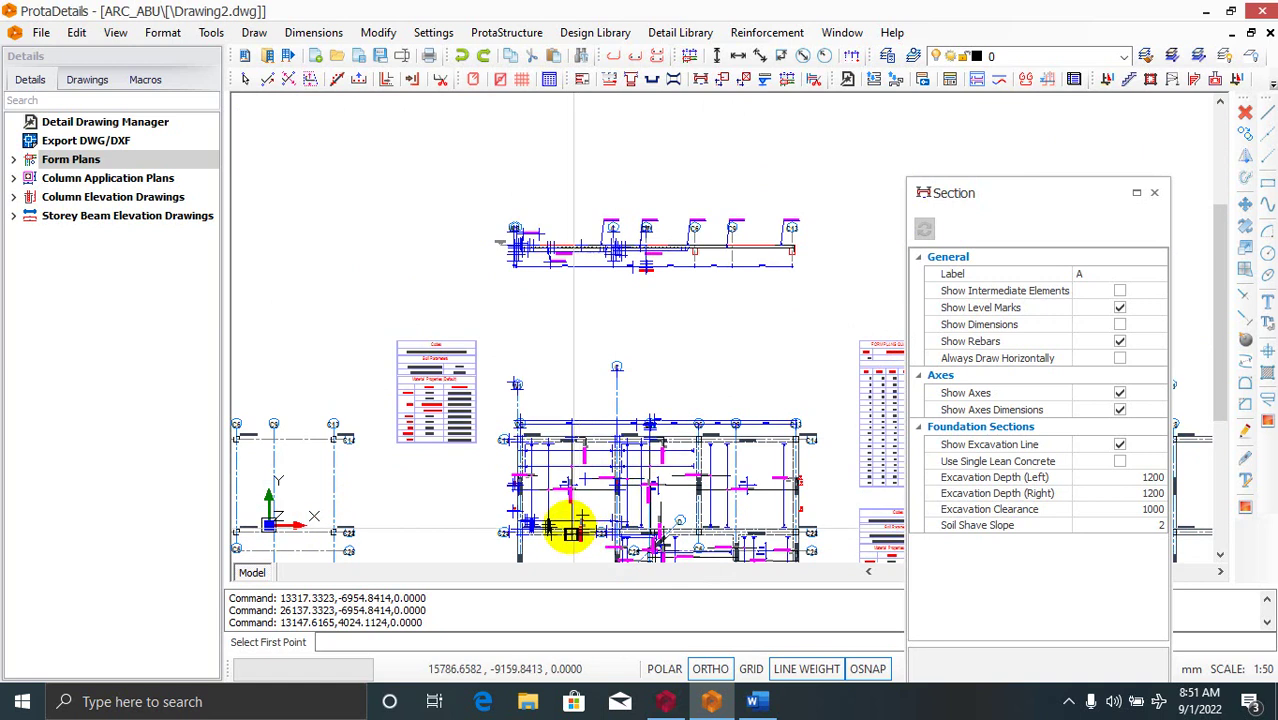
scroll(700, 280, "up", 3)
scroll(550, 349, "up", 3)
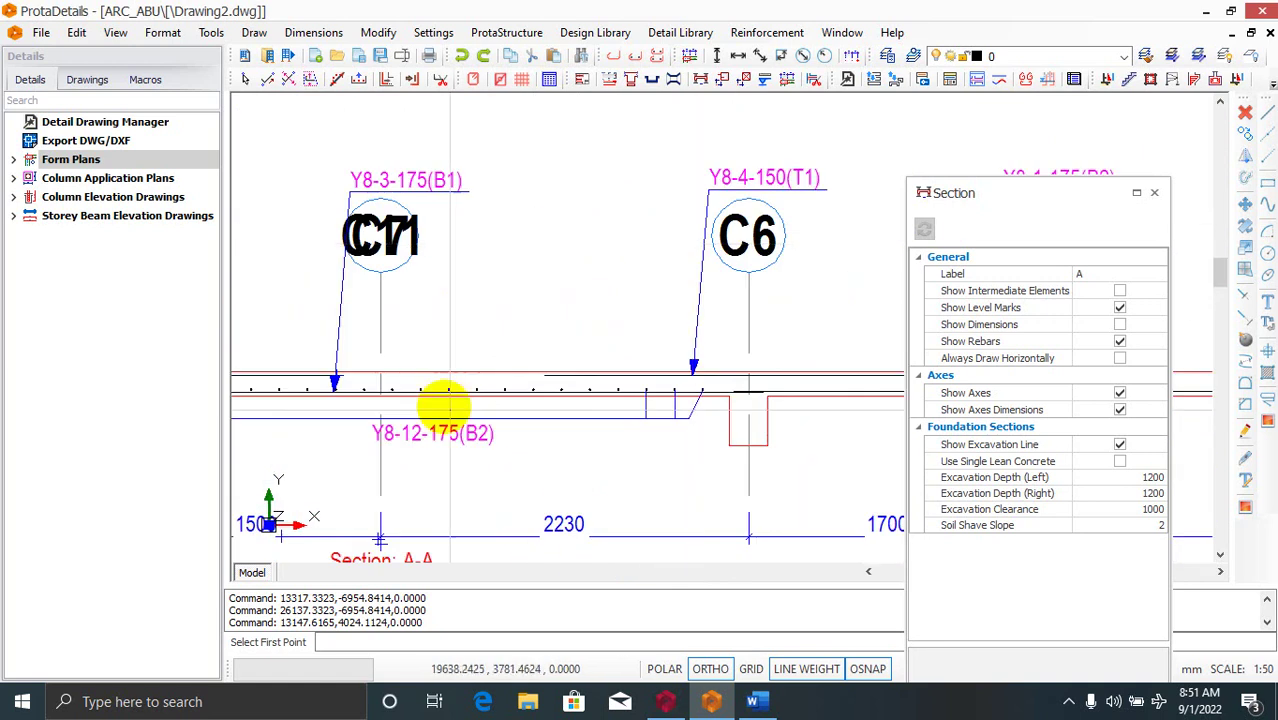
scroll(470, 440, "down", 5)
scroll(583, 357, "up", 3)
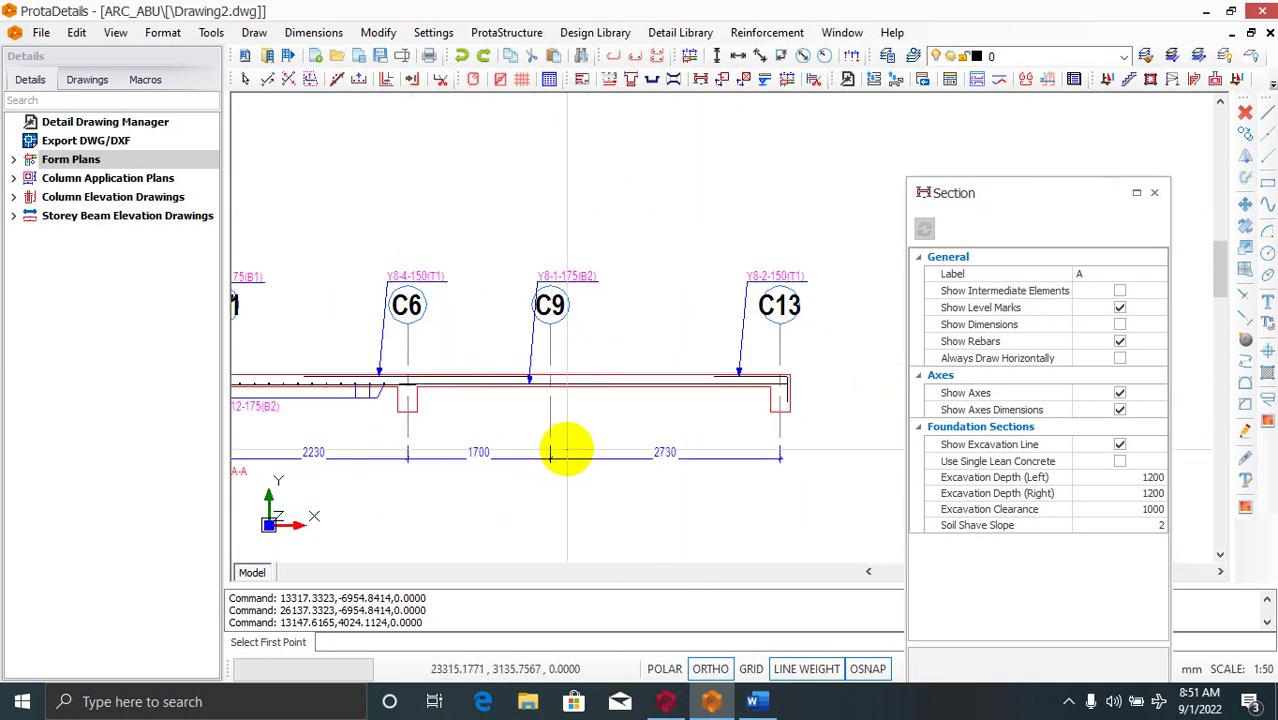
scroll(656, 305, "down", 3)
scroll(672, 251, "down", 3)
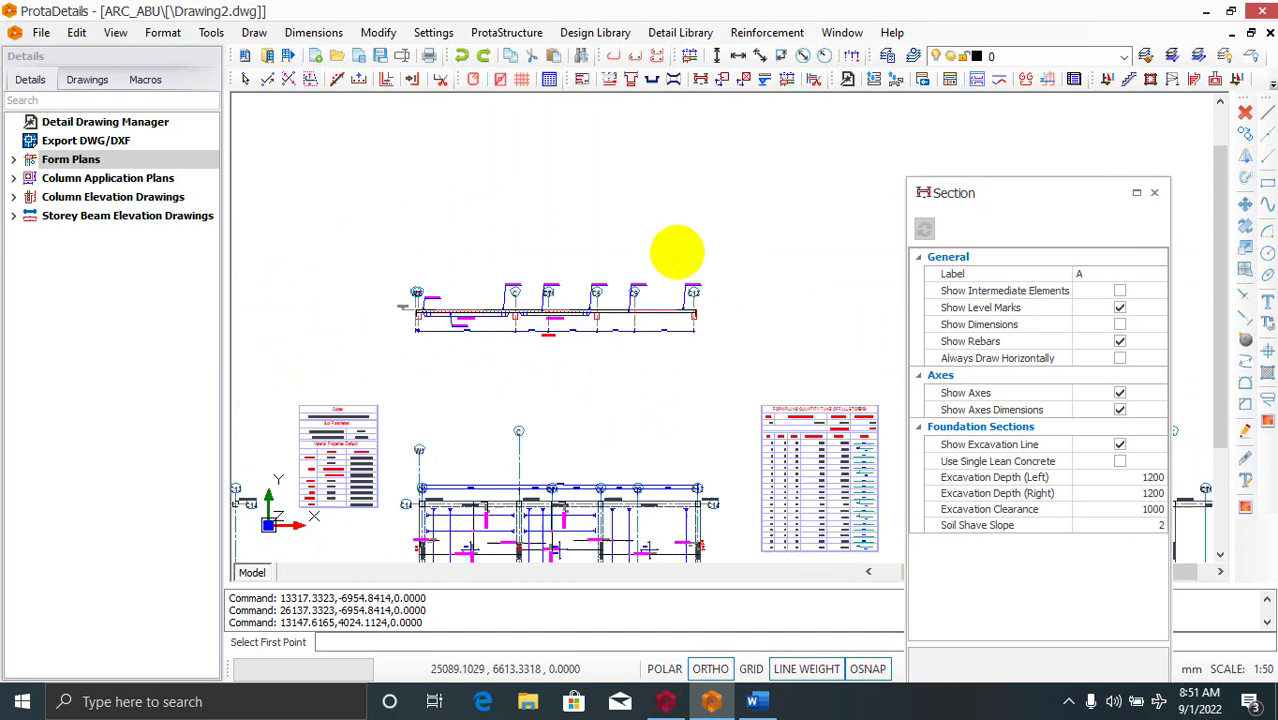
scroll(685, 394, "up", 3)
scroll(597, 482, "up", 2)
scroll(499, 163, "up", 2)
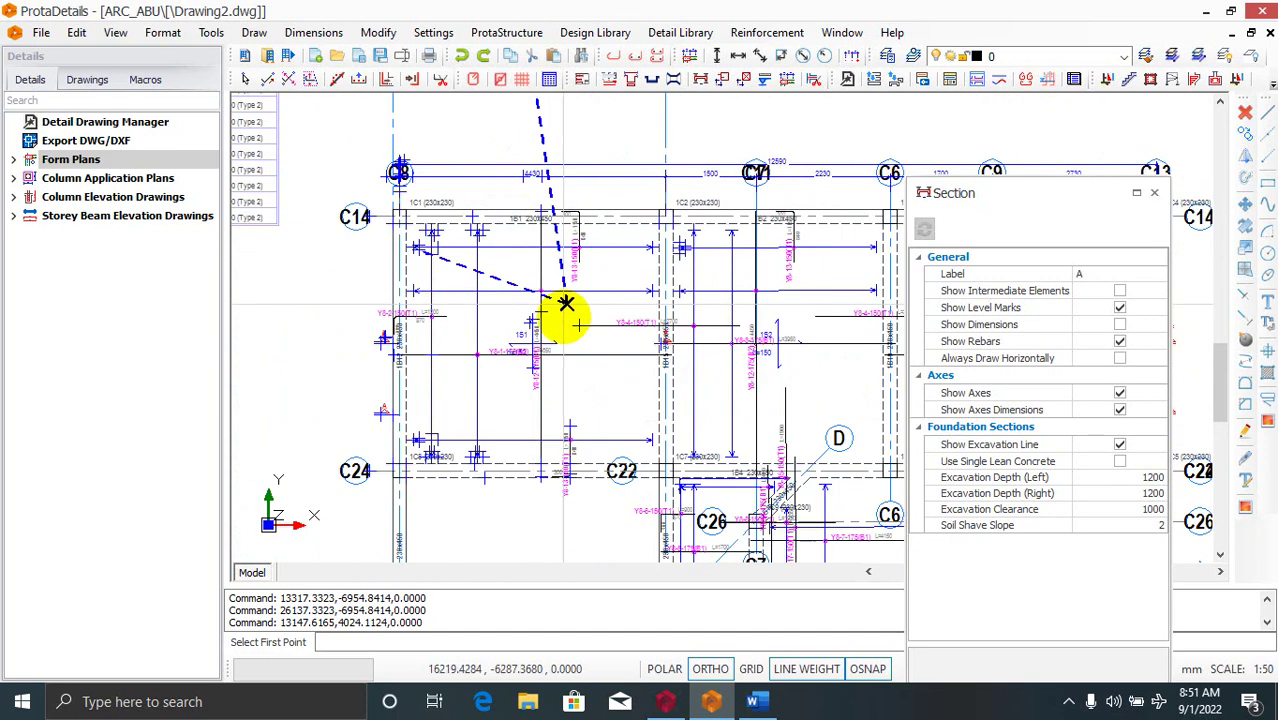
scroll(488, 235, "up", 2)
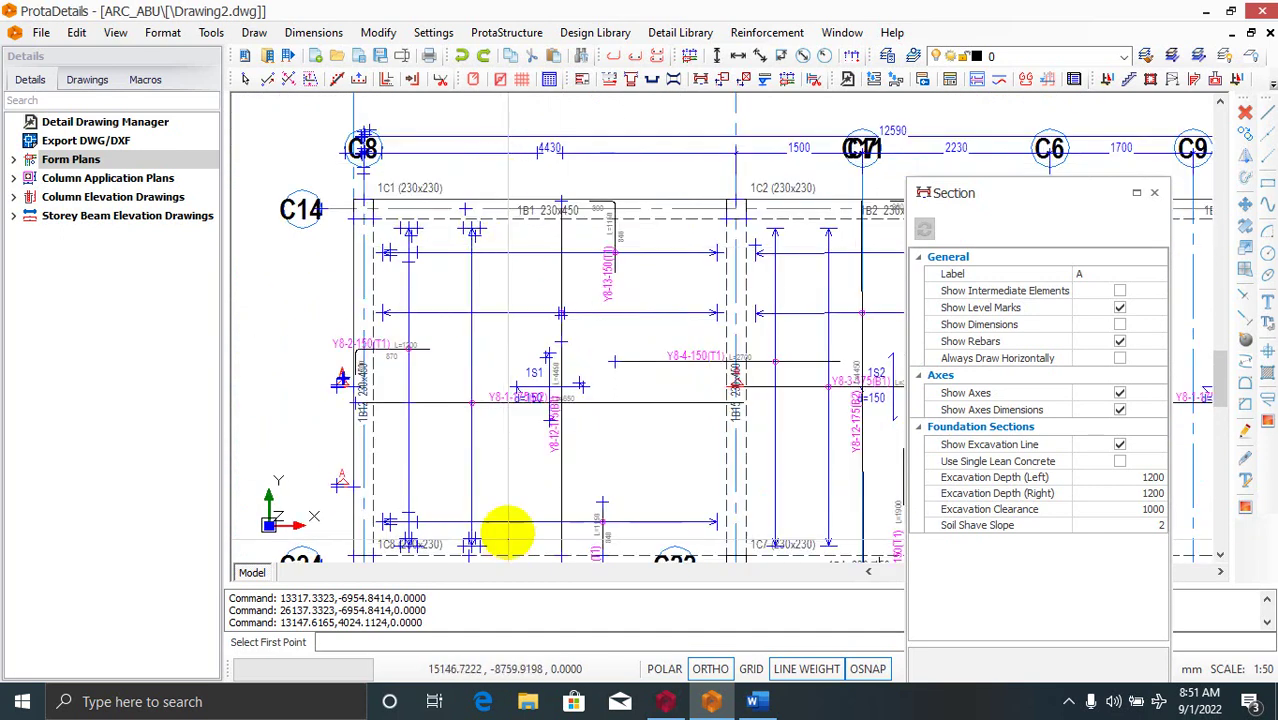
scroll(500, 245, "down", 2)
scroll(449, 340, "up", 1)
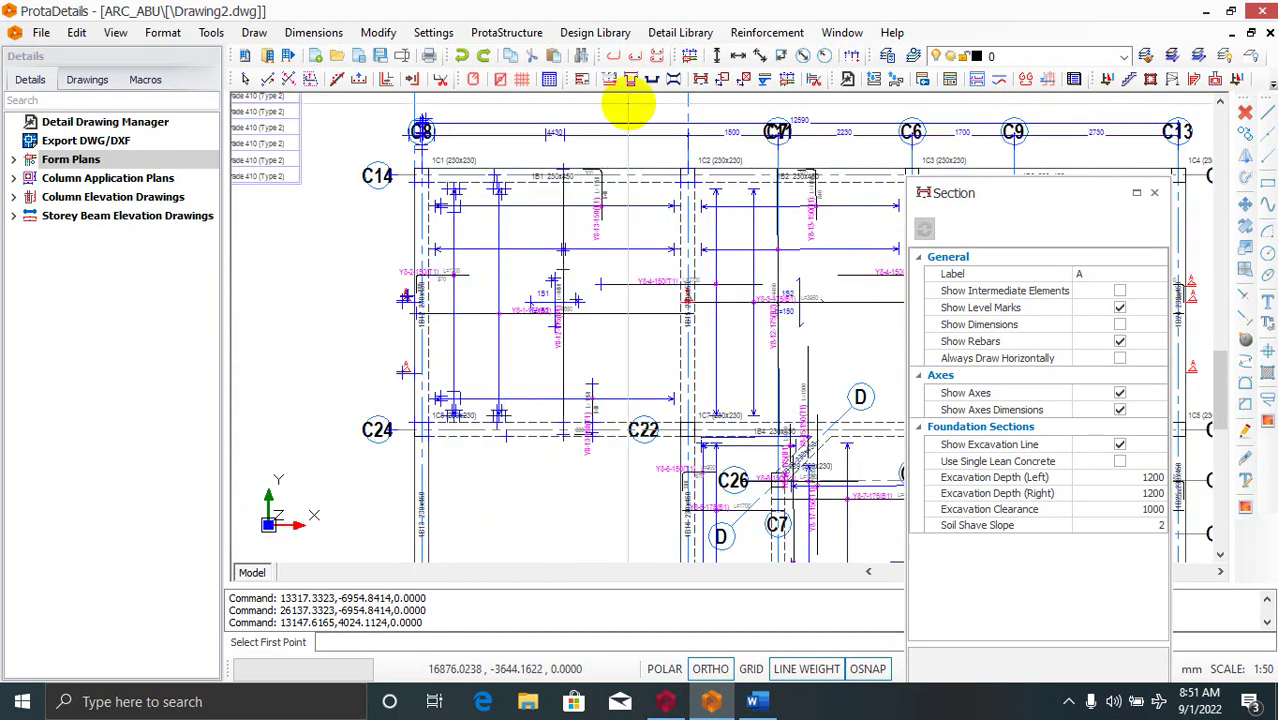
- Begin a Plan Section cut with its first point on beam 1B1, zooming toward 1C8
left_click(680, 33)
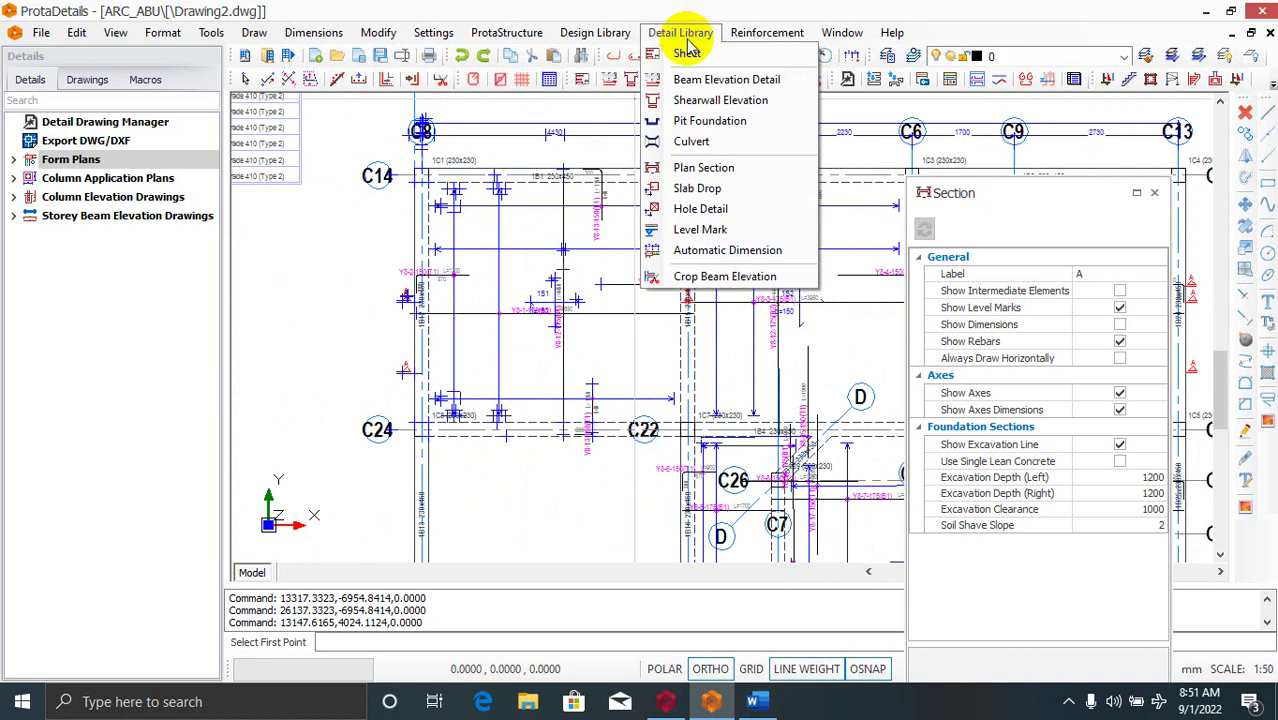
left_click(705, 168)
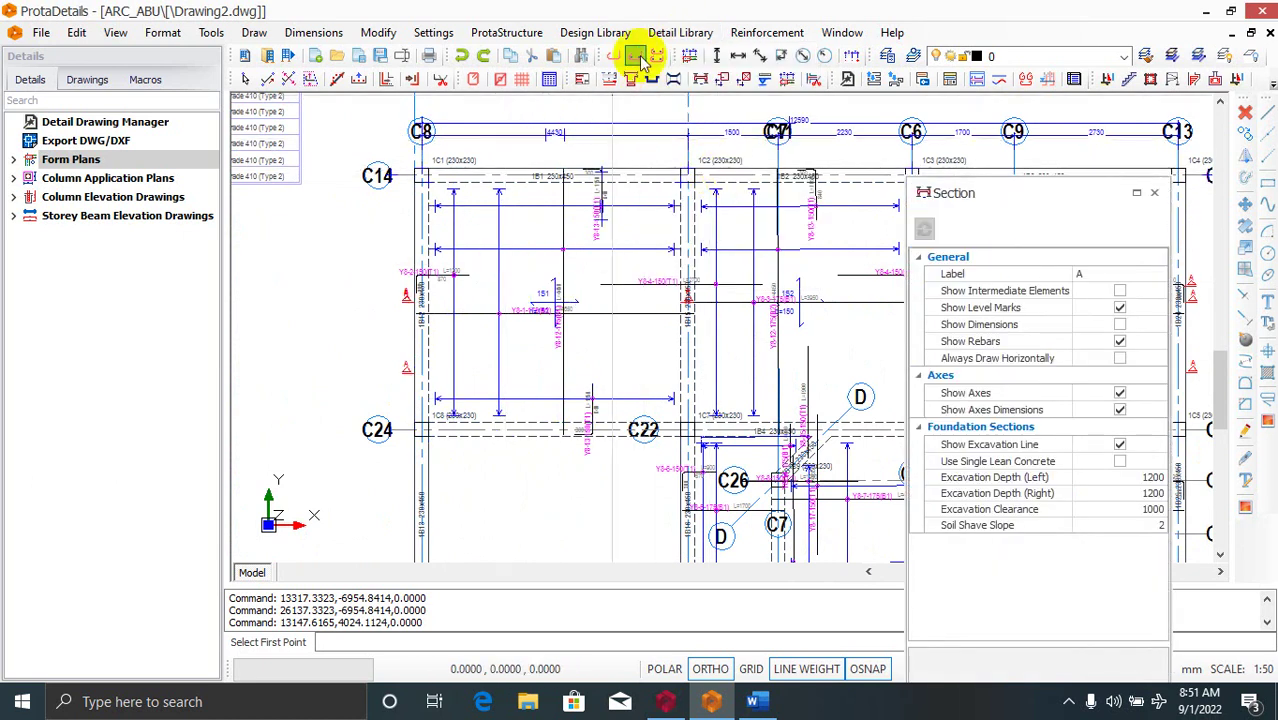
scroll(459, 175, "up", 2)
scroll(540, 160, "up", 1)
left_click(568, 155)
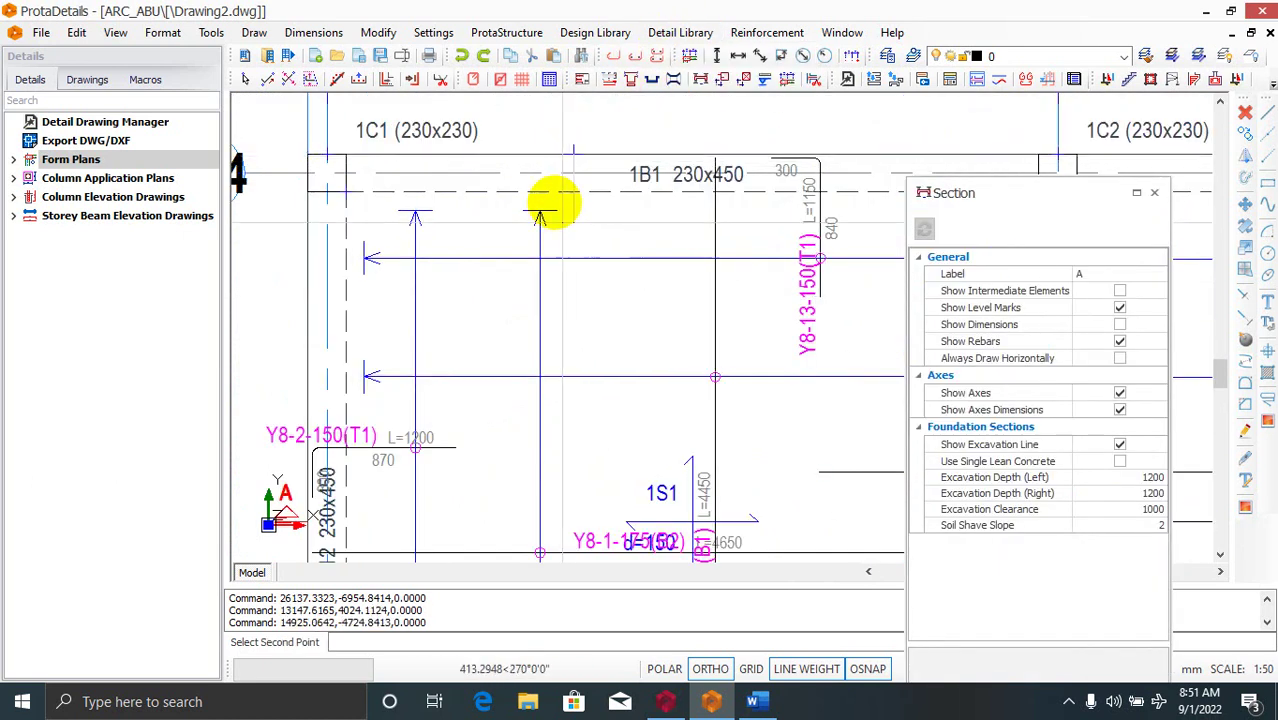
scroll(560, 260, "down", 2)
scroll(556, 354, "up", 1)
scroll(543, 395, "up", 1)
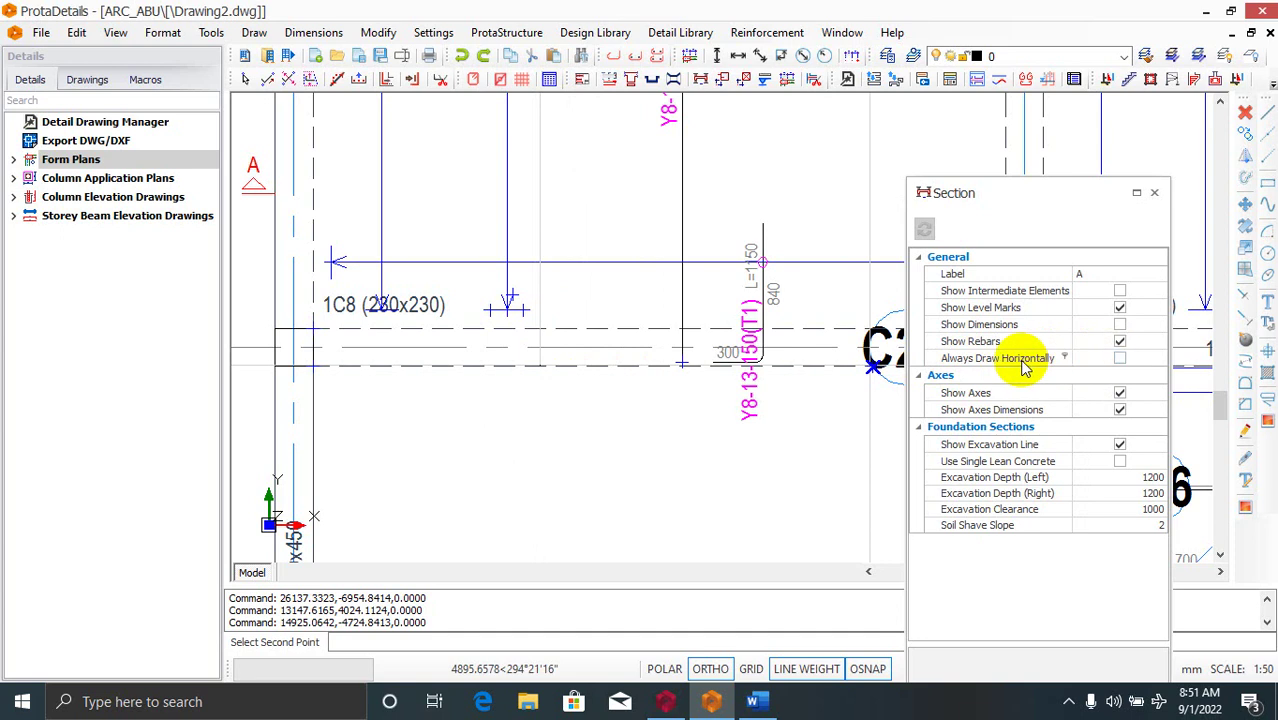
- Finish the vertical cut at the lower beam and place section B-B horizontally left of the plan between C14 and C24
left_click(1120, 360)
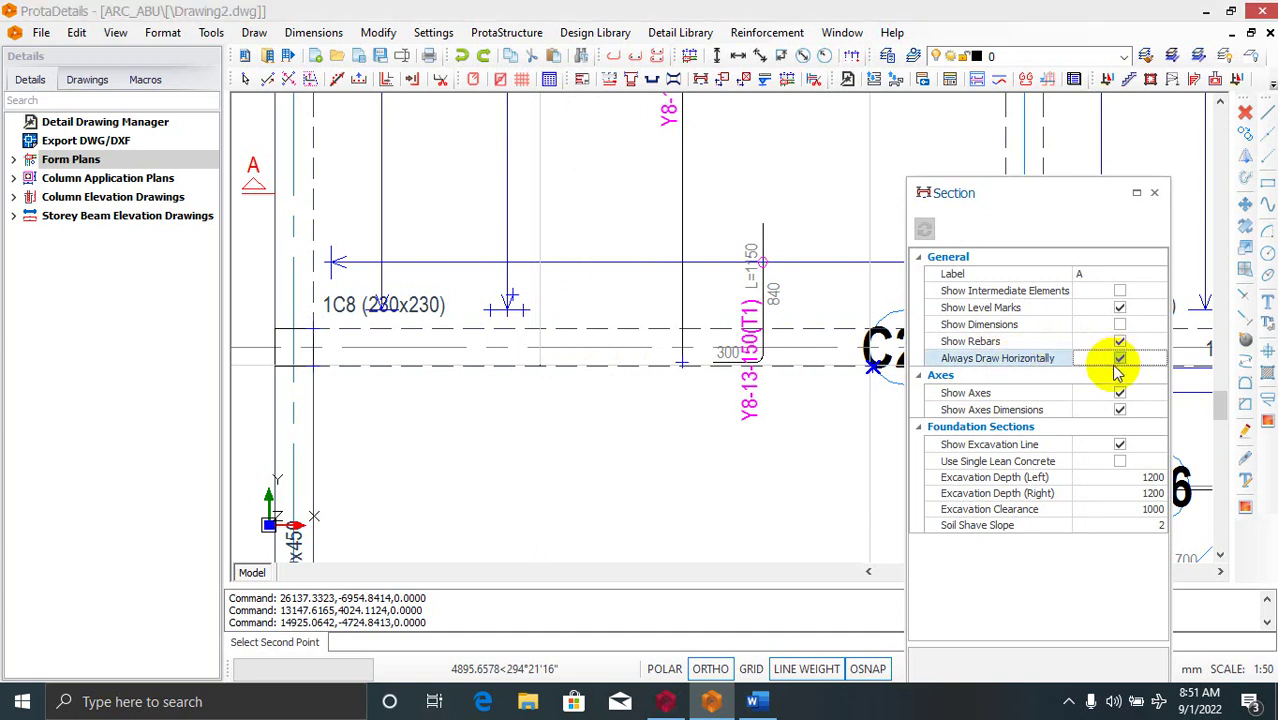
left_click(540, 367)
scroll(713, 336, "down", 1)
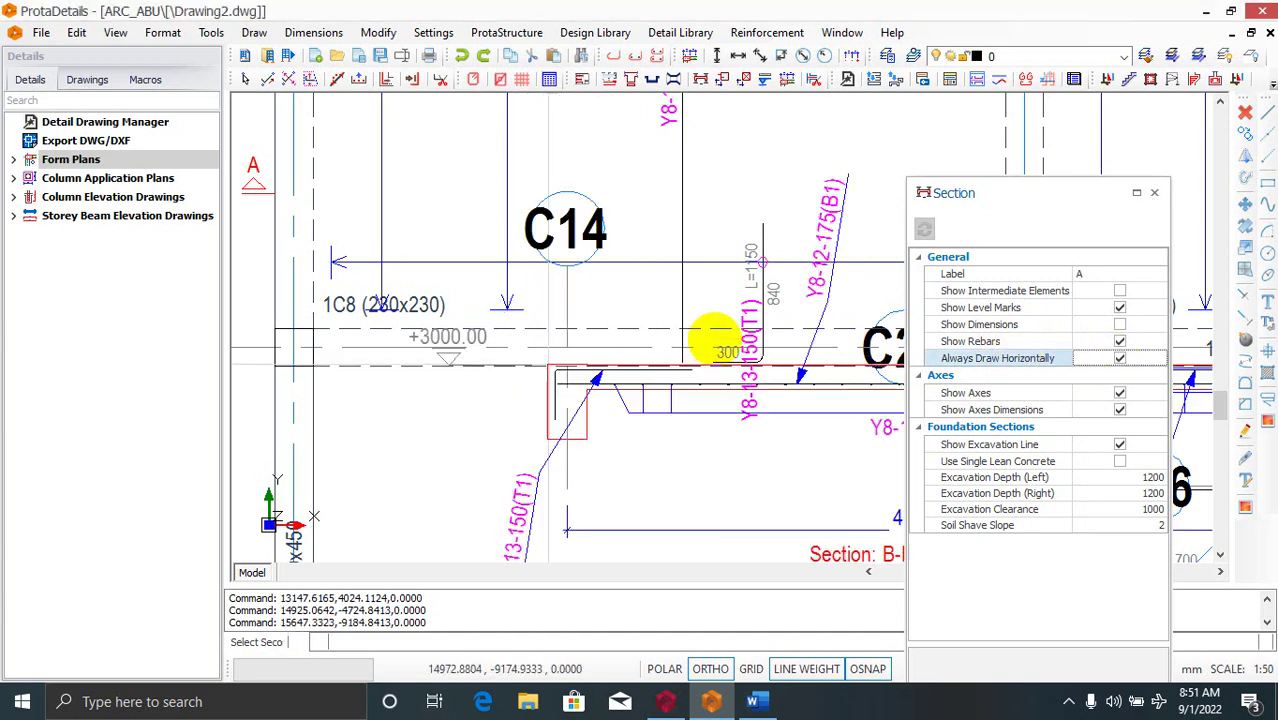
scroll(378, 251, "down", 3)
scroll(313, 462, "down", 2)
scroll(313, 462, "up", 3)
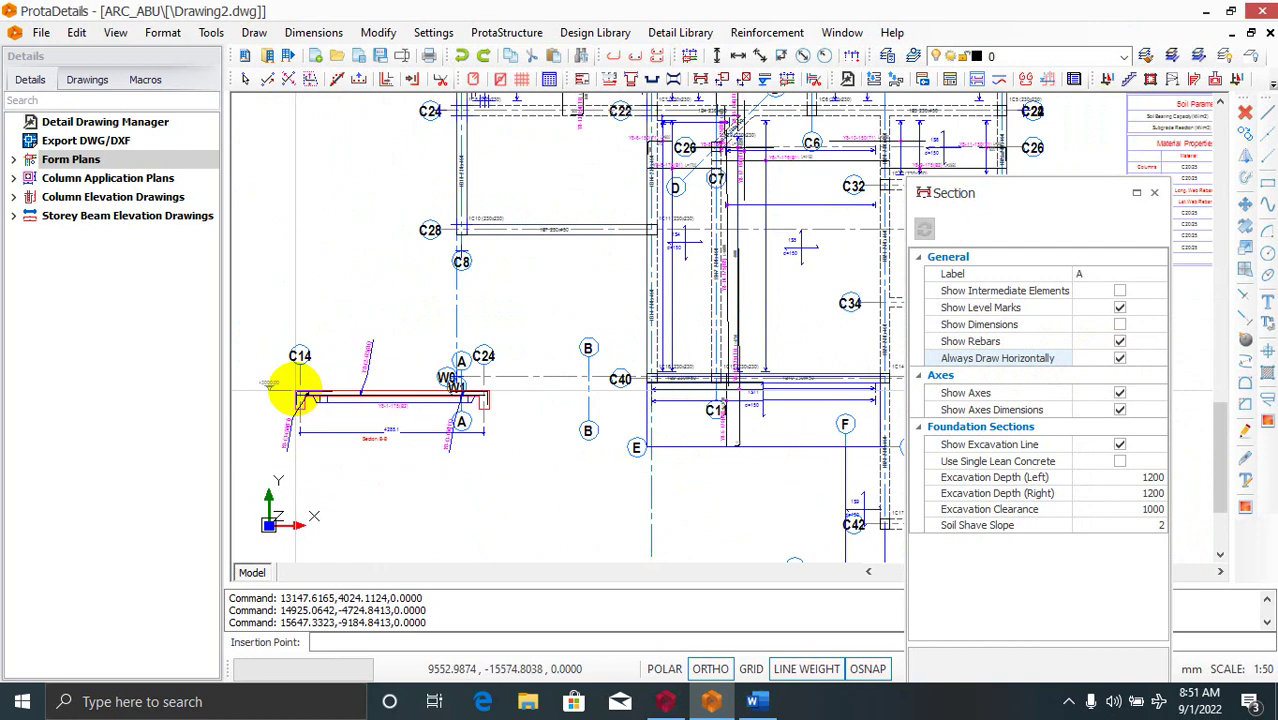
scroll(628, 422, "down", 1)
scroll(450, 348, "up", 2)
scroll(368, 355, "up", 1)
left_click(368, 355)
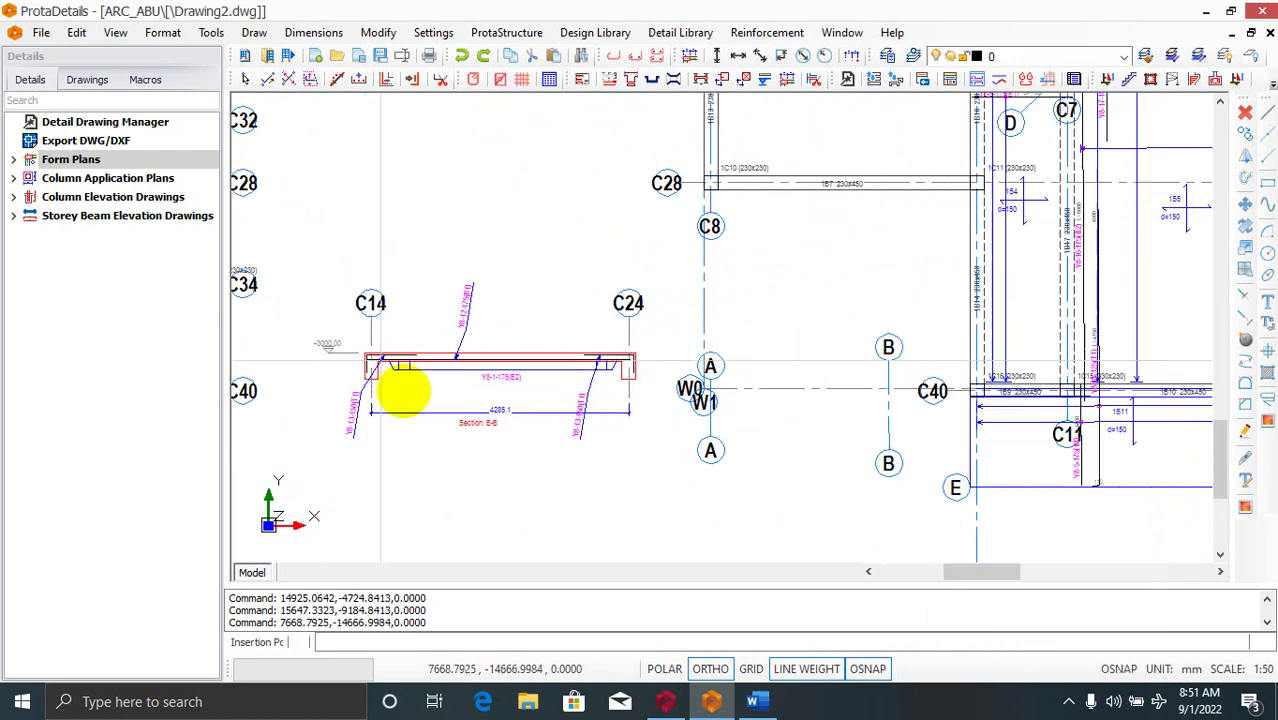
- Turn off Always Draw Horizontally so the next section follows its cut direction
scroll(499, 350, "up", 2)
scroll(639, 420, "down", 3)
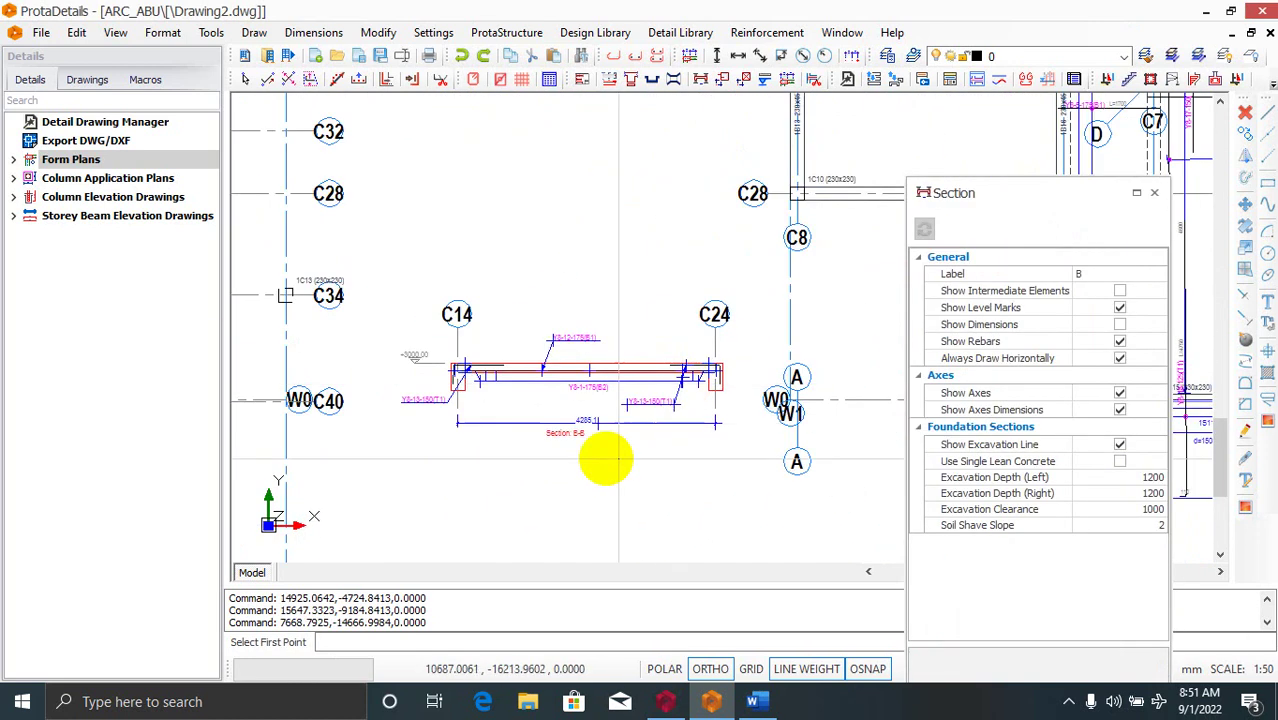
scroll(533, 371, "up", 3)
scroll(365, 330, "up", 2)
scroll(545, 398, "down", 2)
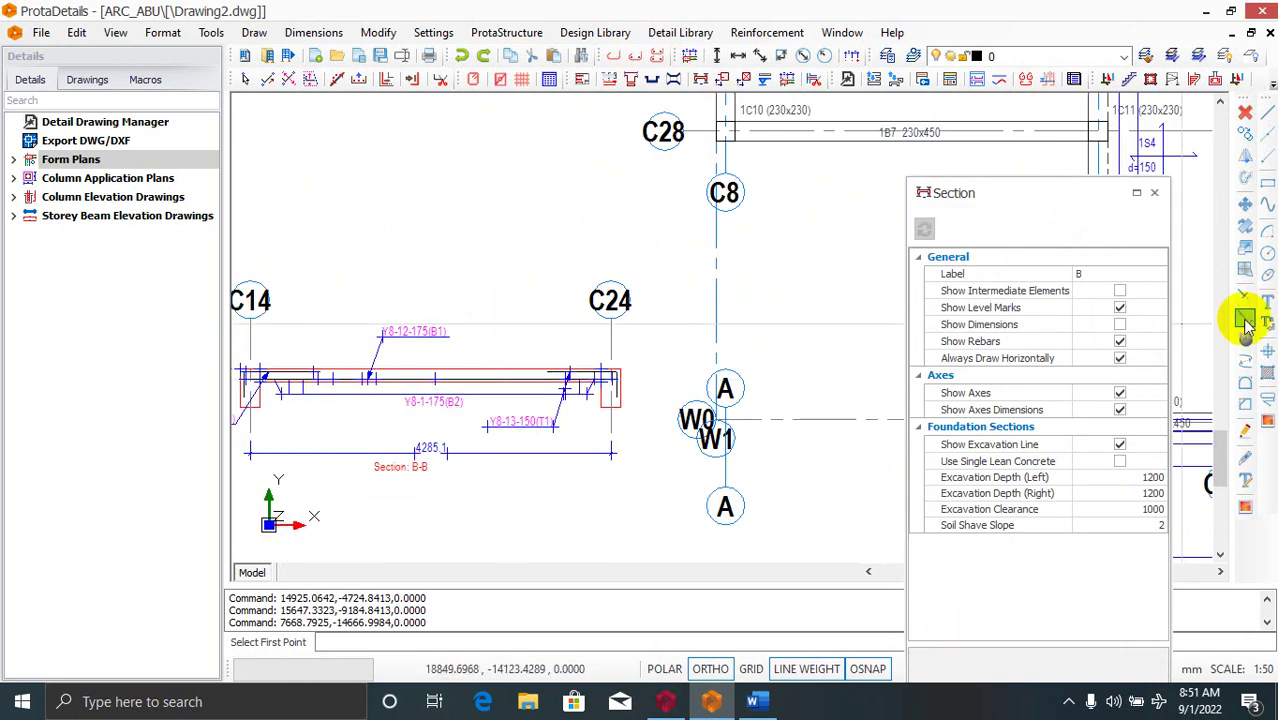
left_click(1120, 360)
- Trial a slanted cut from beam 1B1 to near column C22, previewing the section at the cut's angle
scroll(713, 380, "down", 2)
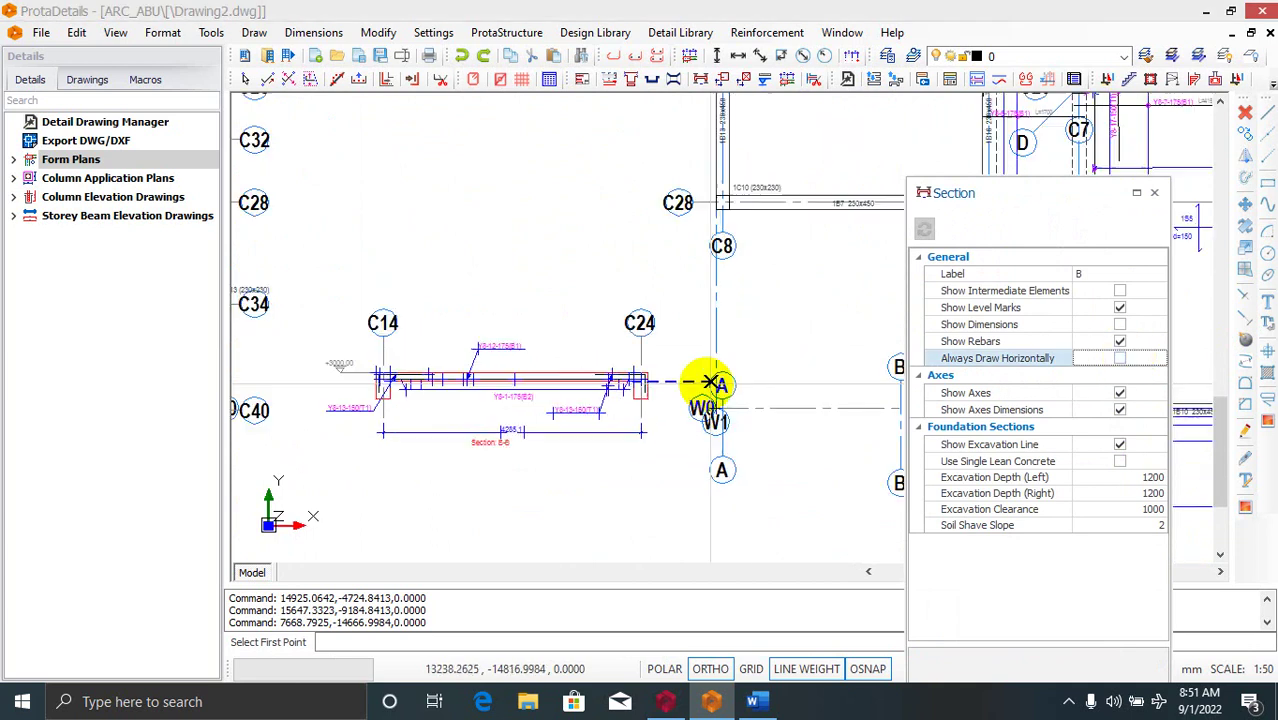
scroll(399, 365, "down", 2)
scroll(567, 257, "down", 1)
scroll(530, 253, "up", 2)
scroll(620, 251, "up", 2)
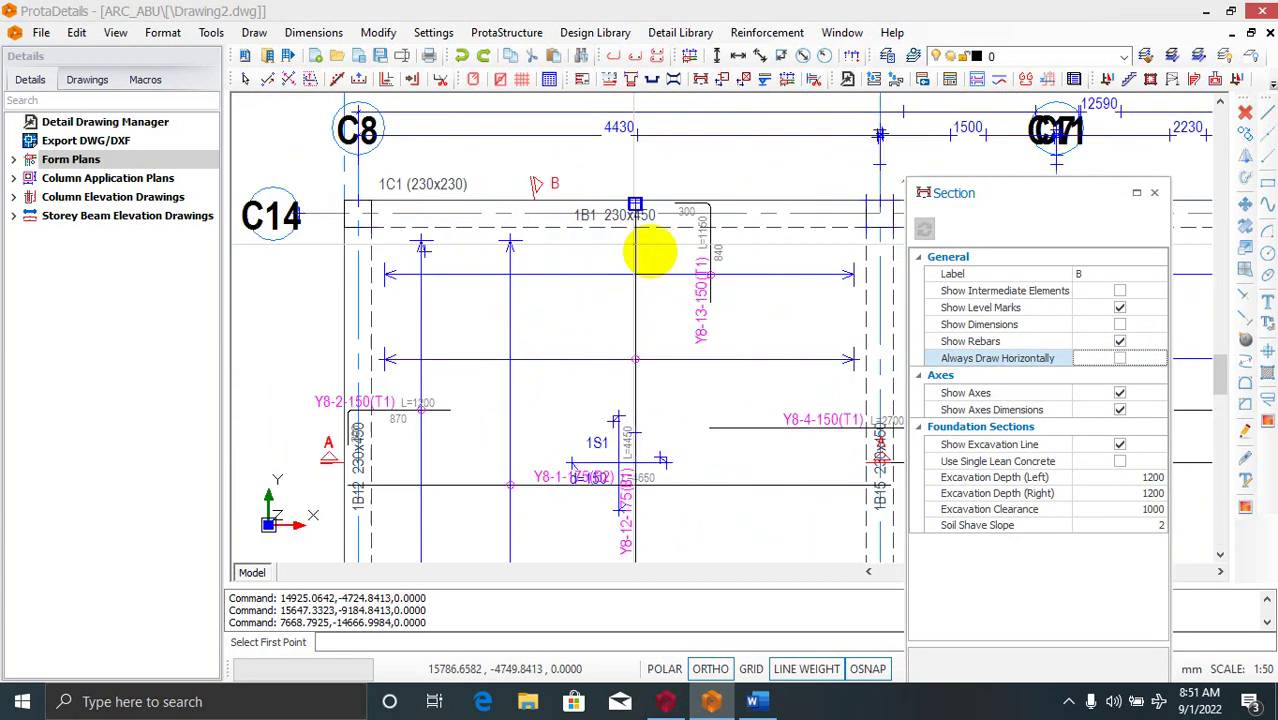
scroll(719, 240, "up", 1)
left_click(746, 187)
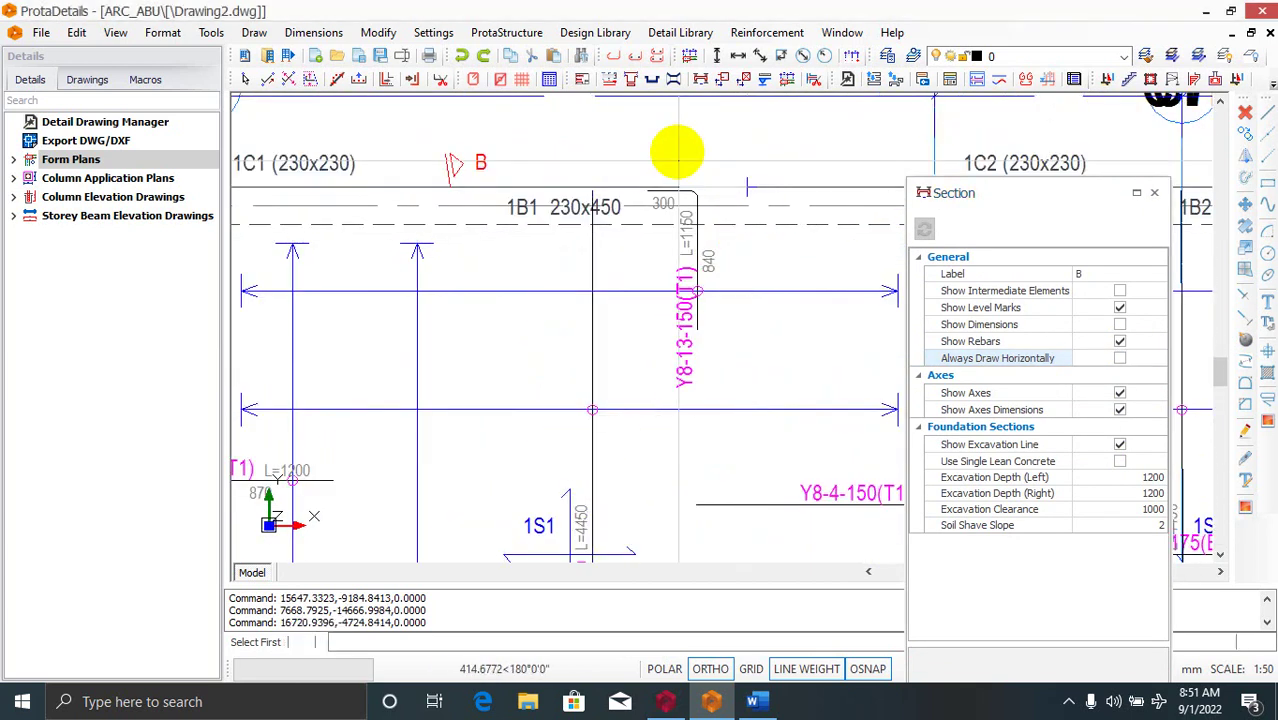
scroll(776, 456, "down", 3)
scroll(700, 499, "up", 2)
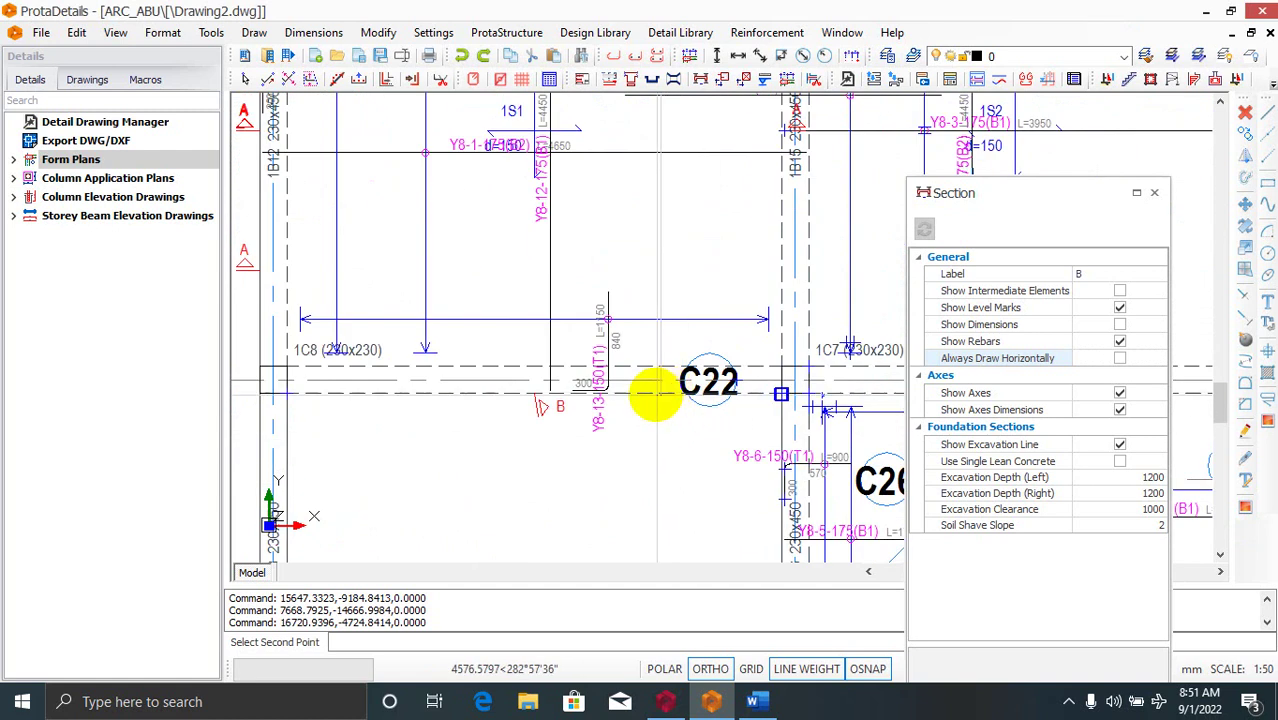
scroll(654, 393, "up", 3)
left_click(670, 397)
scroll(670, 397, "down", 1)
scroll(699, 379, "down", 2)
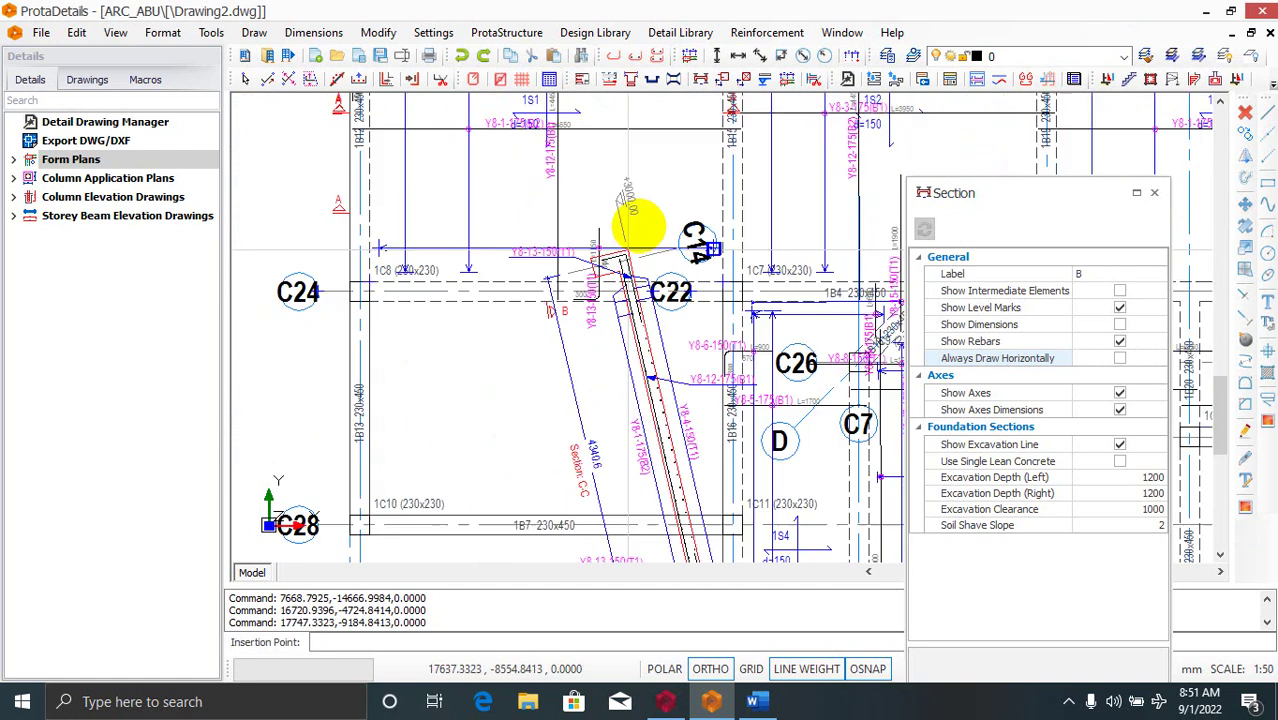
scroll(641, 228, "down", 2)
- Cancel the slanted section and start a new Plan Section with horizontal drawing turned off
key("Escape")
key("Escape")
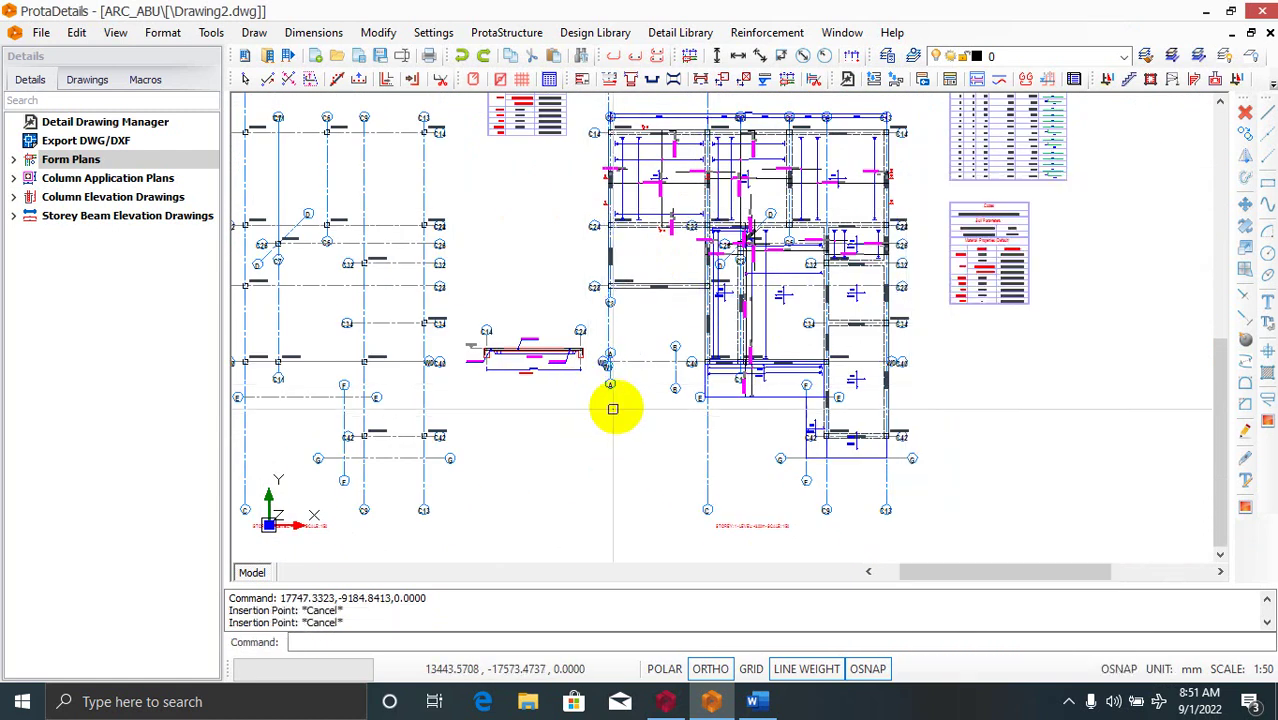
scroll(698, 105, "up", 2)
left_click(700, 35)
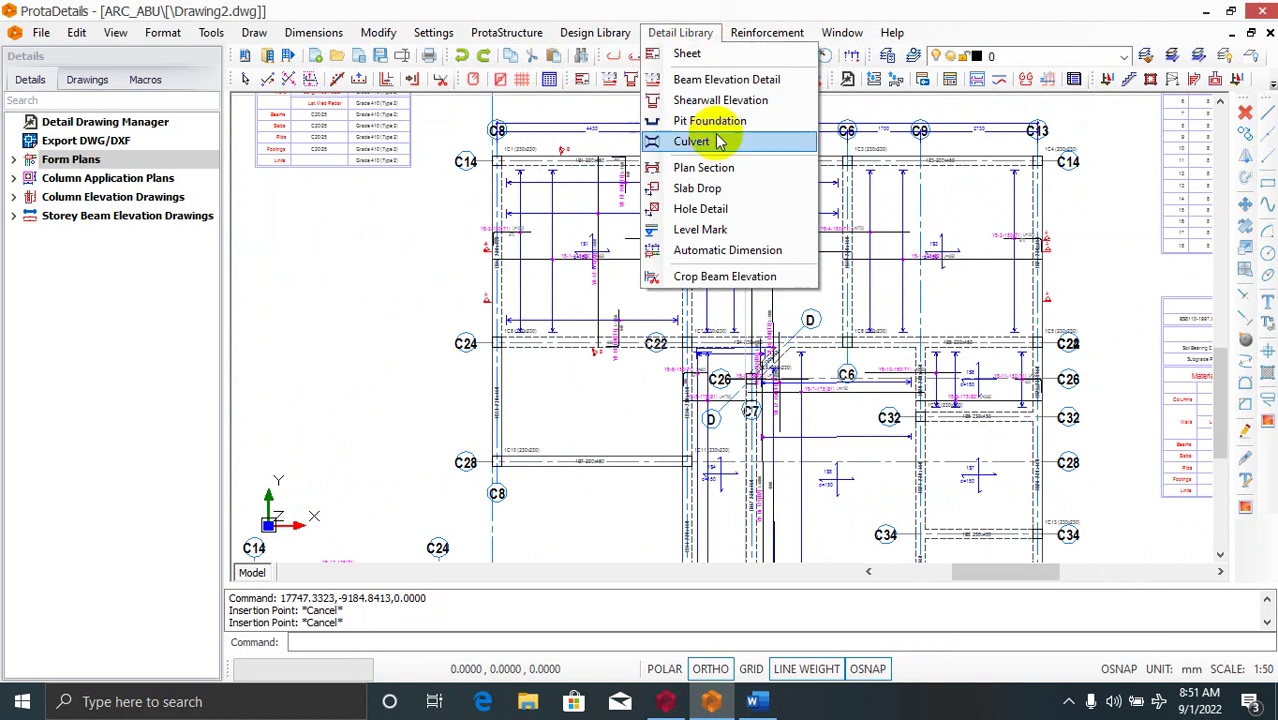
left_click(705, 167)
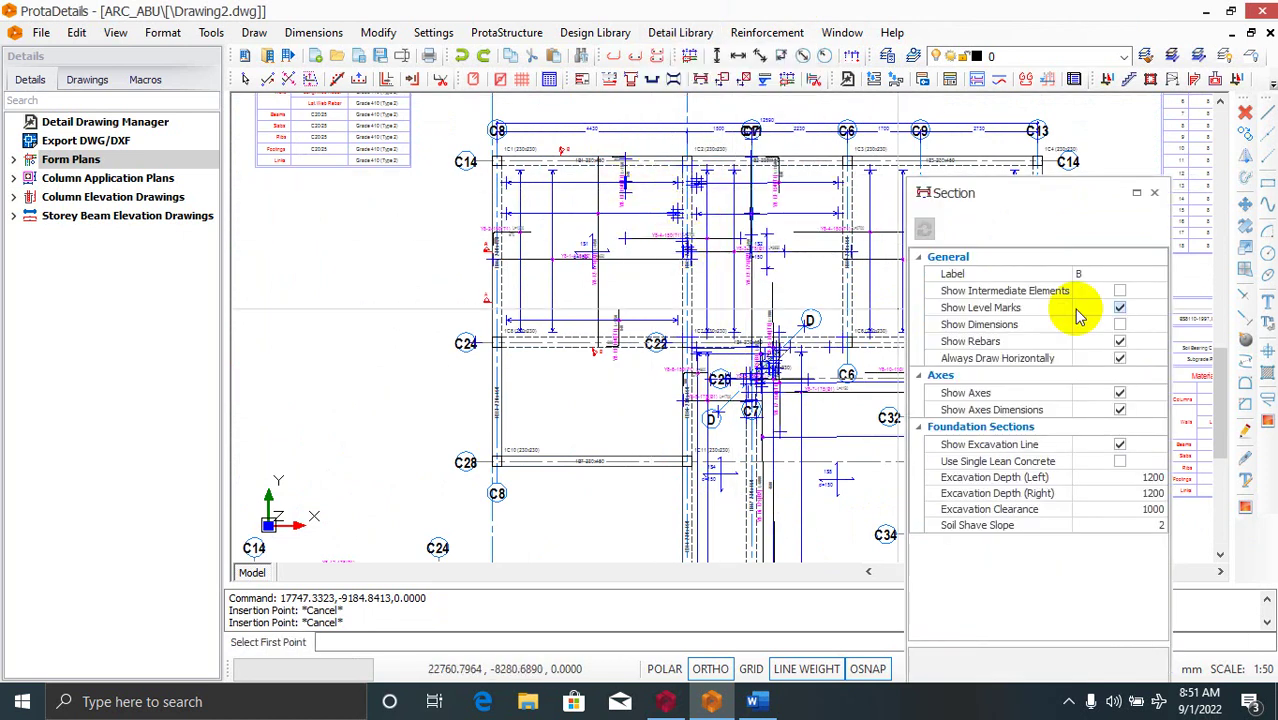
left_click(1121, 360)
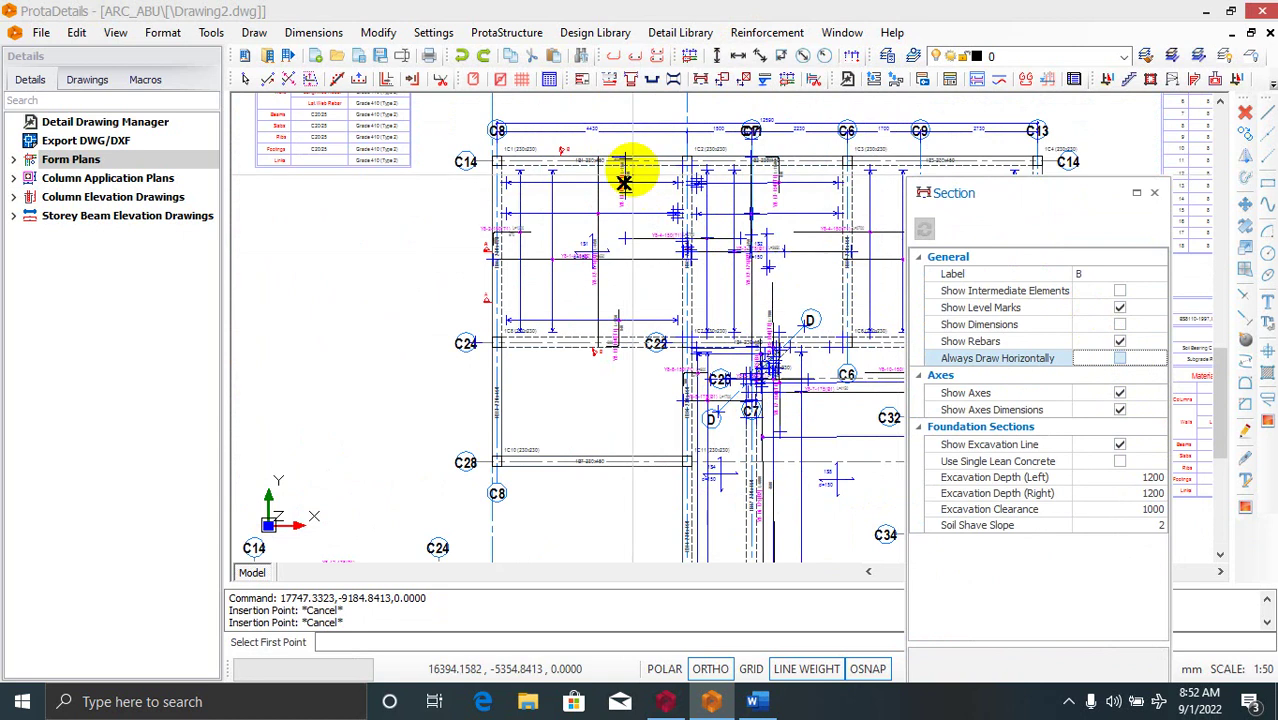
- Cut a section from near column 1C1 along beam 1B1
scroll(632, 120, "up", 2)
scroll(660, 170, "up", 2)
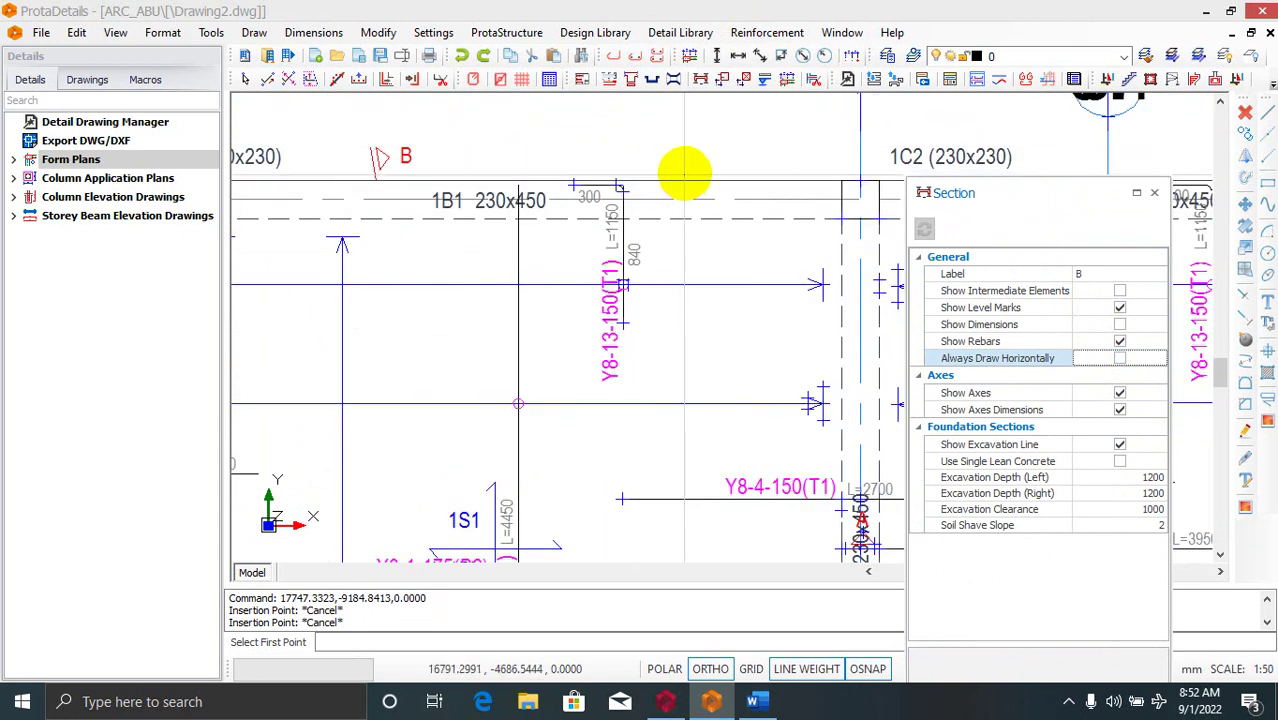
scroll(600, 185, "down", 3)
scroll(687, 164, "up", 3)
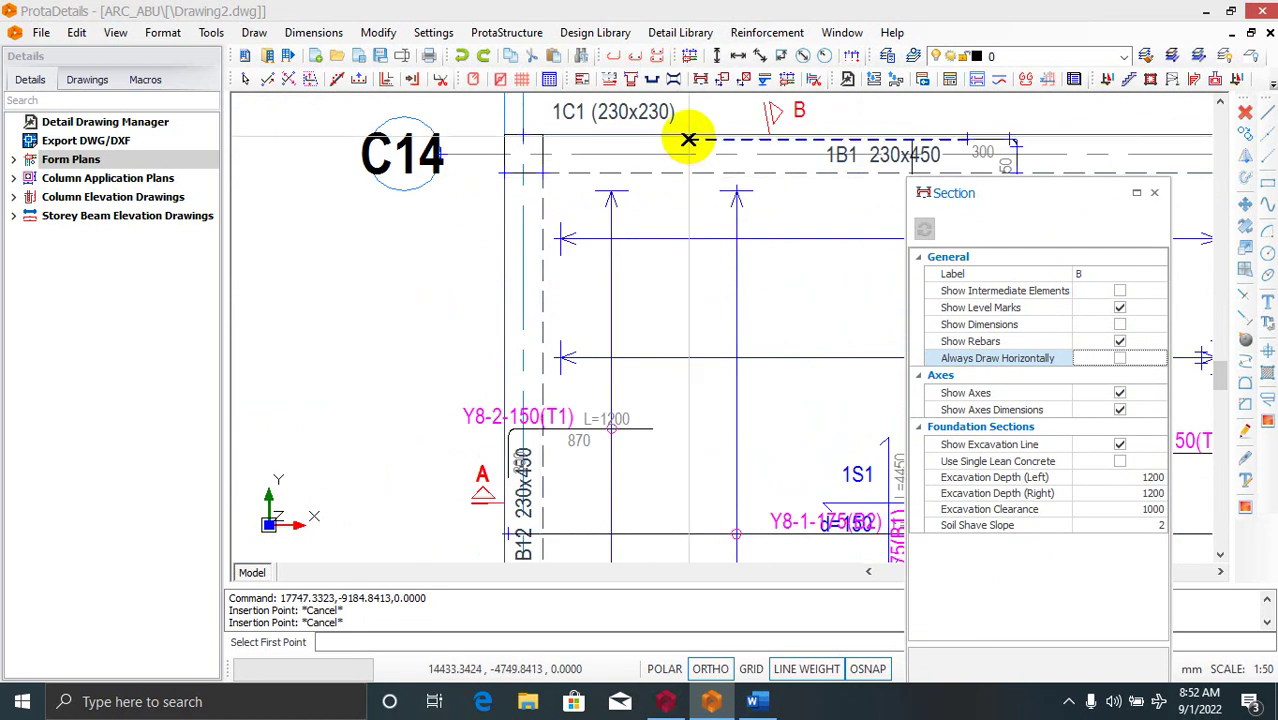
scroll(693, 113, "up", 3)
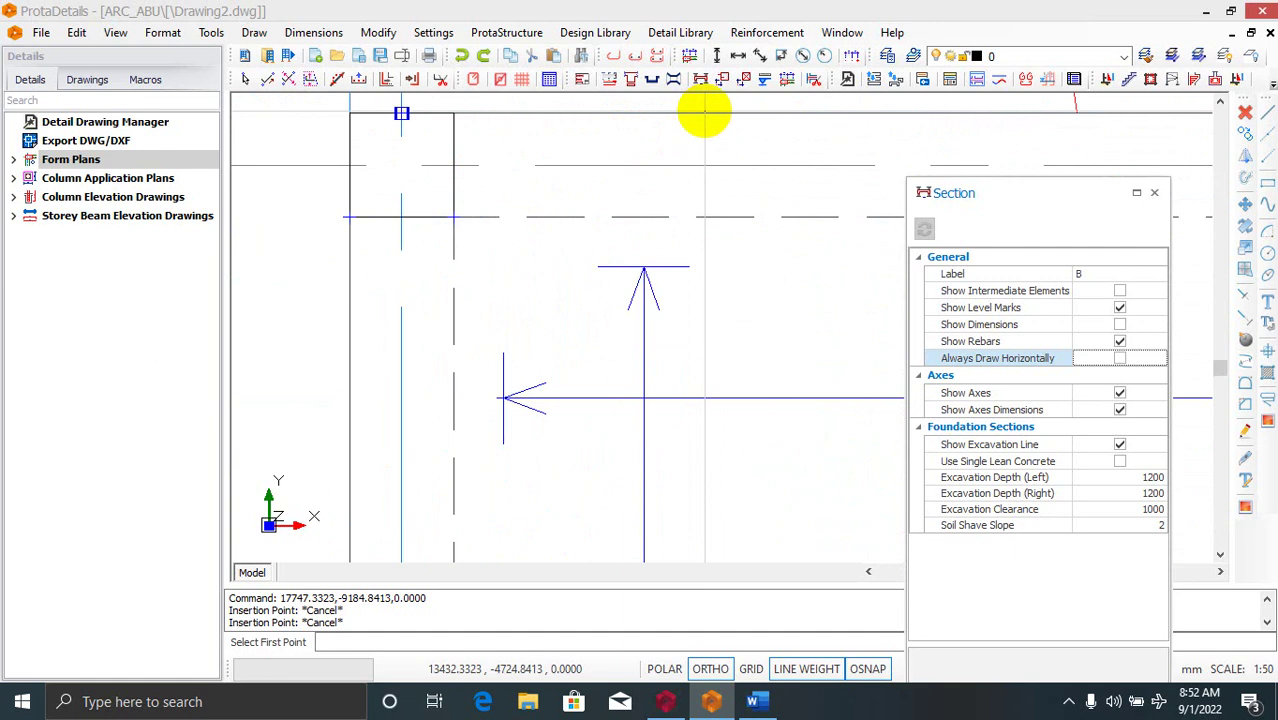
left_click(704, 113)
scroll(640, 200, "down", 3)
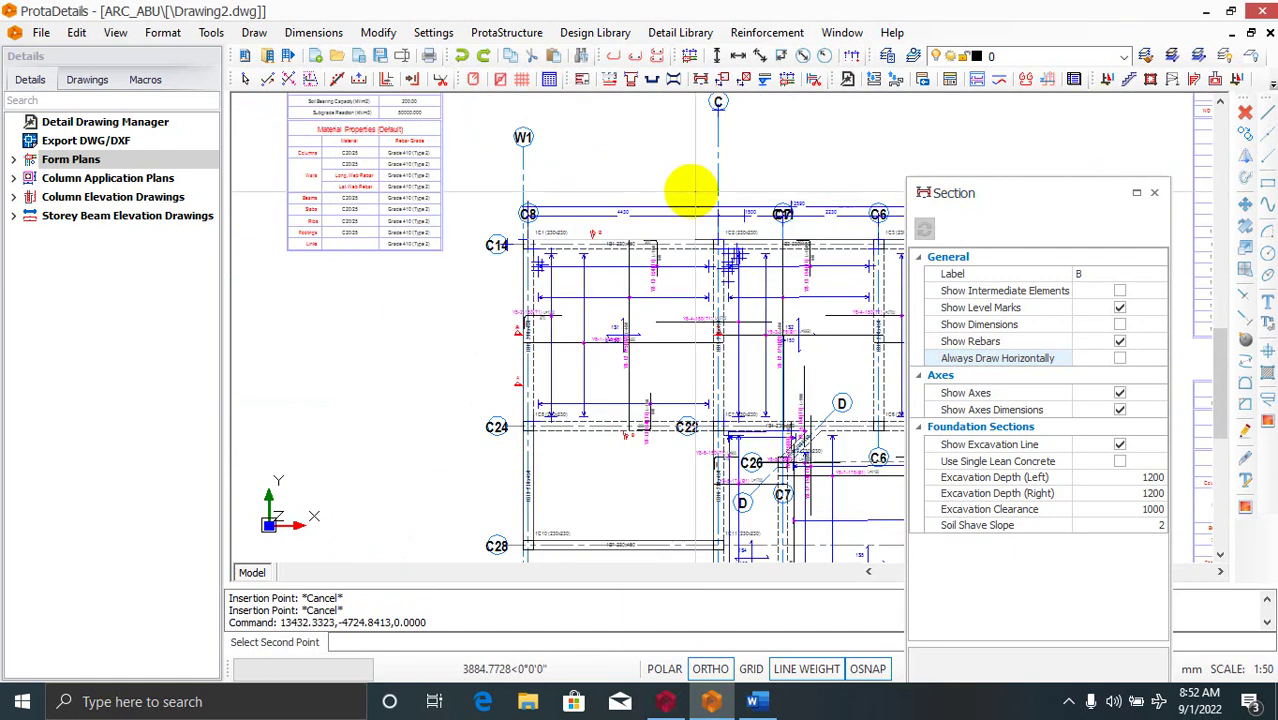
scroll(690, 188, "up", 3)
scroll(675, 240, "up", 3)
left_click(693, 211)
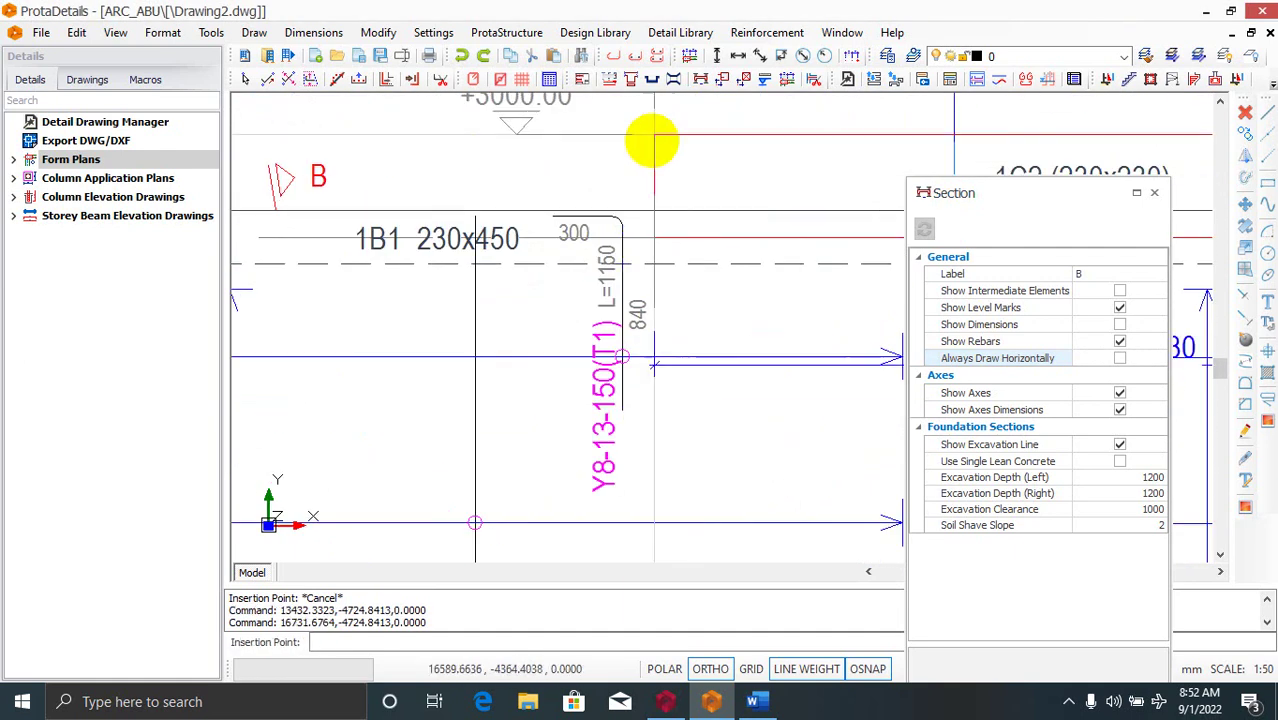
- Cancel that section before placement and bring back the Detail Library command list
scroll(414, 191, "down", 3)
scroll(447, 228, "down", 3)
key("Escape")
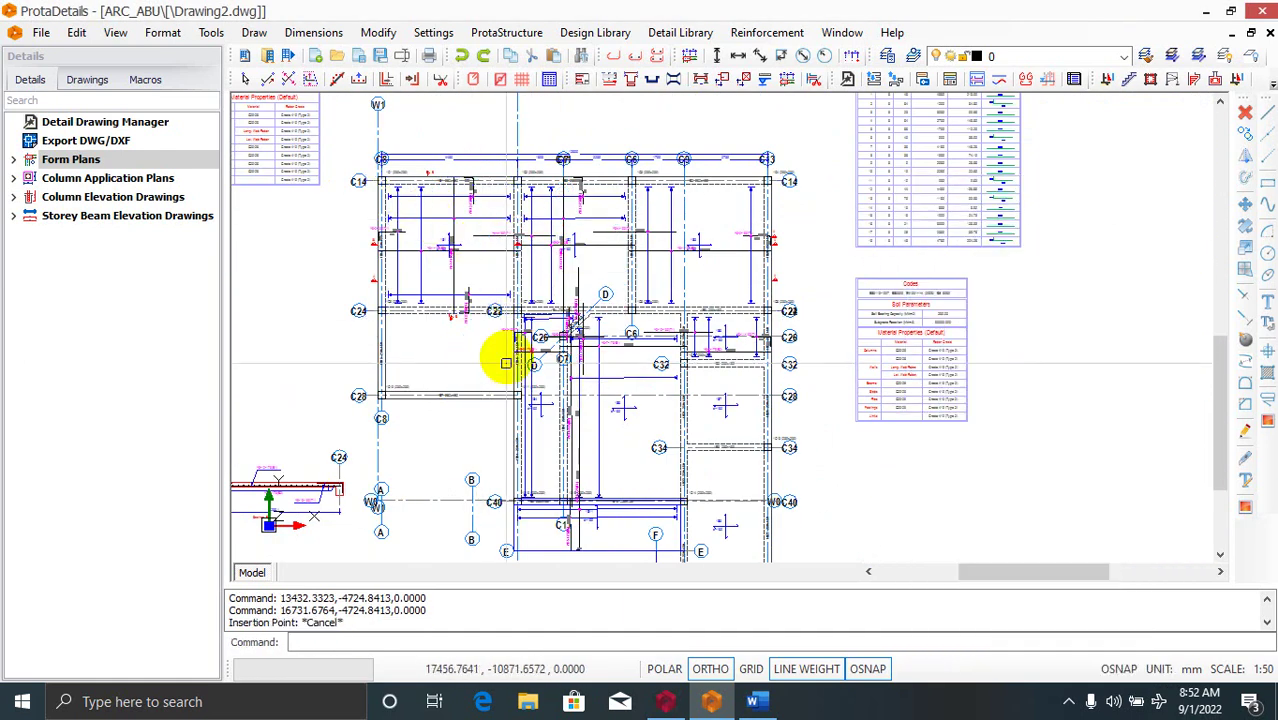
left_click(679, 34)
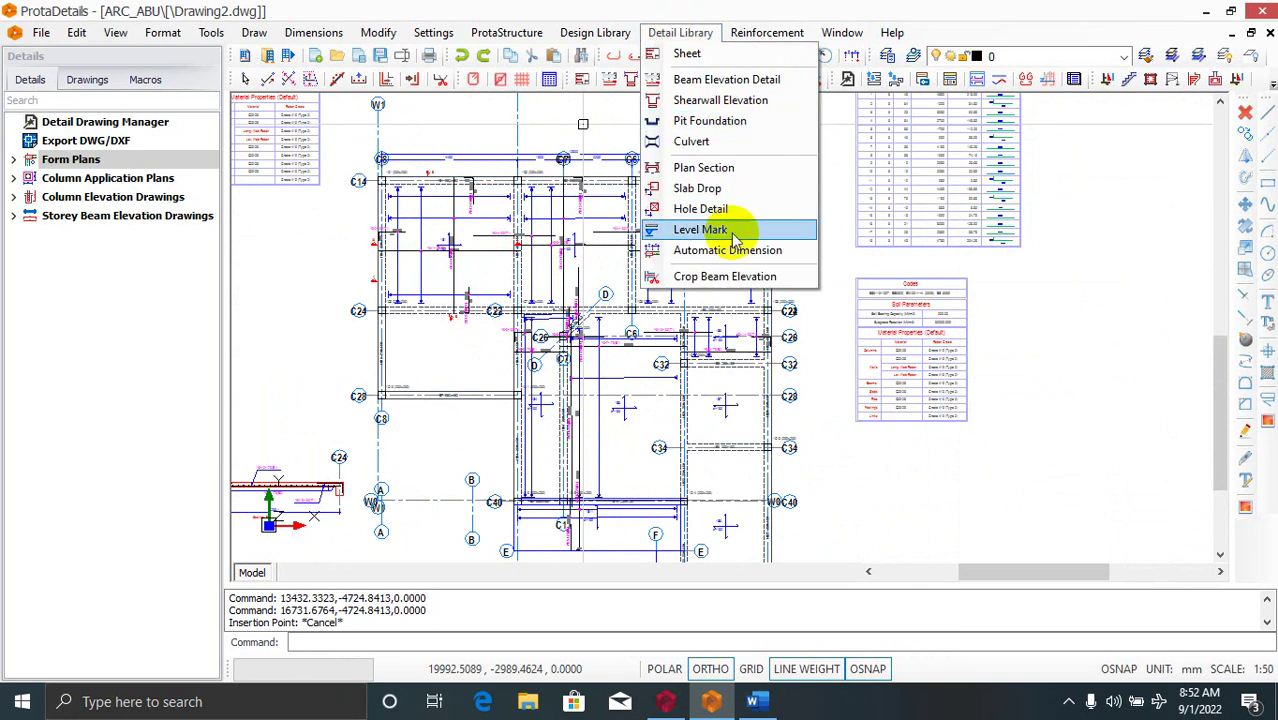
- Try a Plan Section cut from near column 1C2 to beam 1B1, then cancel it
left_click(745, 172)
scroll(491, 171, "up", 3)
scroll(517, 157, "up", 2)
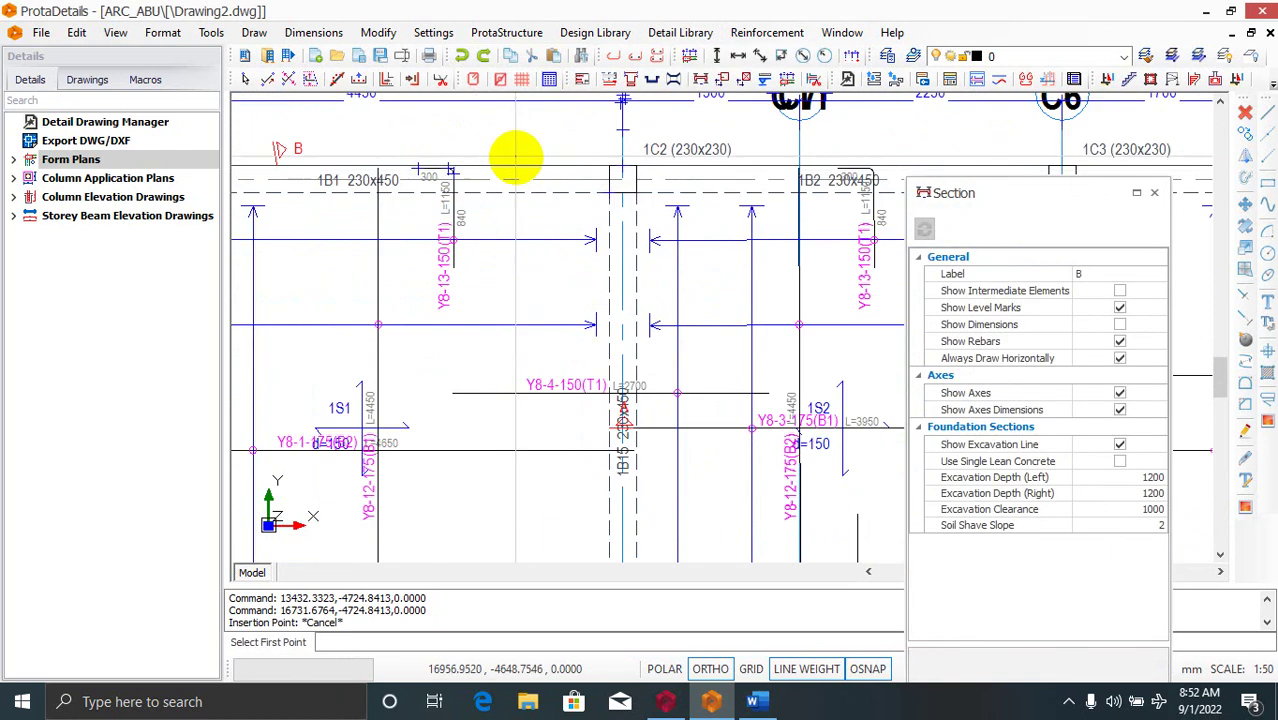
scroll(505, 165, "up", 2)
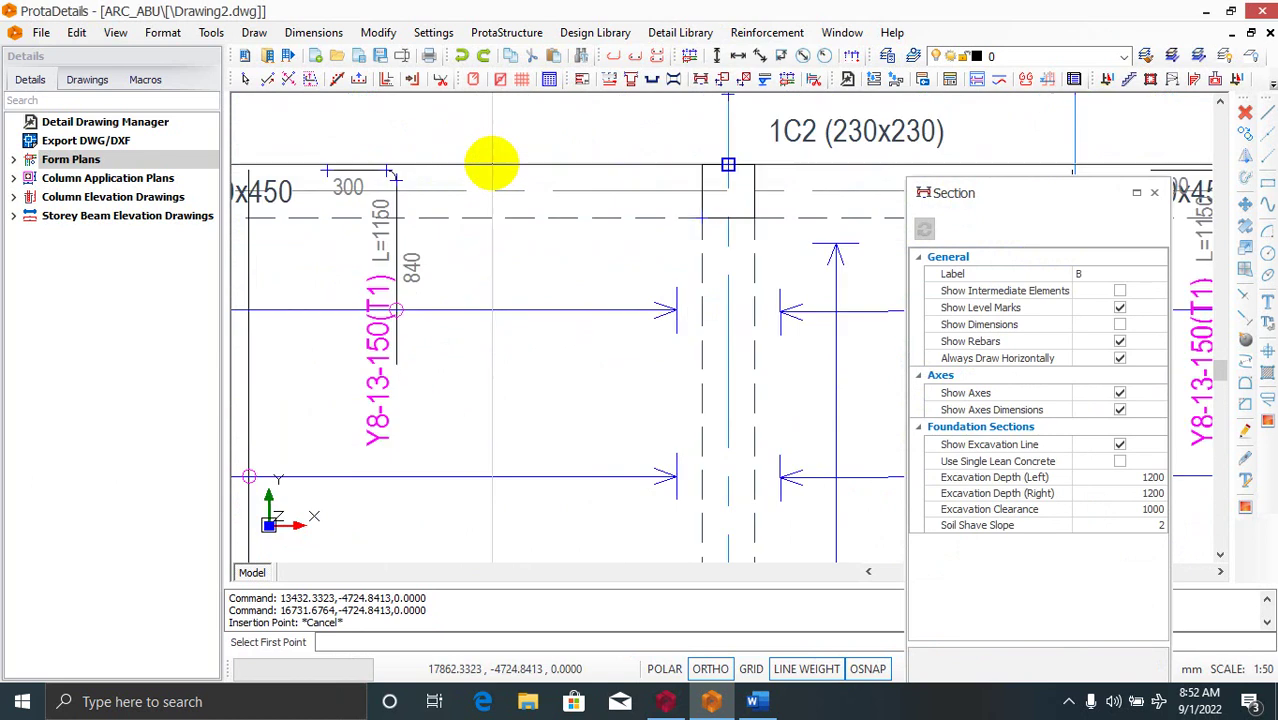
left_click(492, 167)
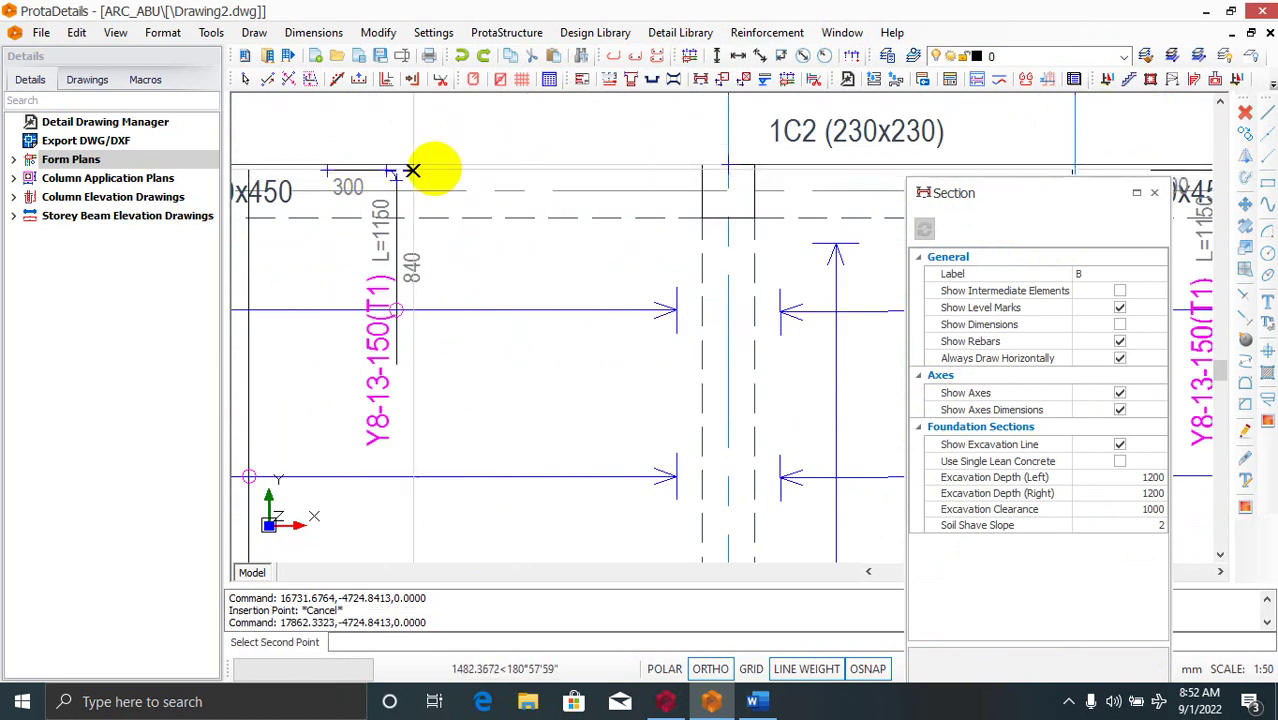
scroll(447, 390, "down", 5)
scroll(450, 173, "up", 5)
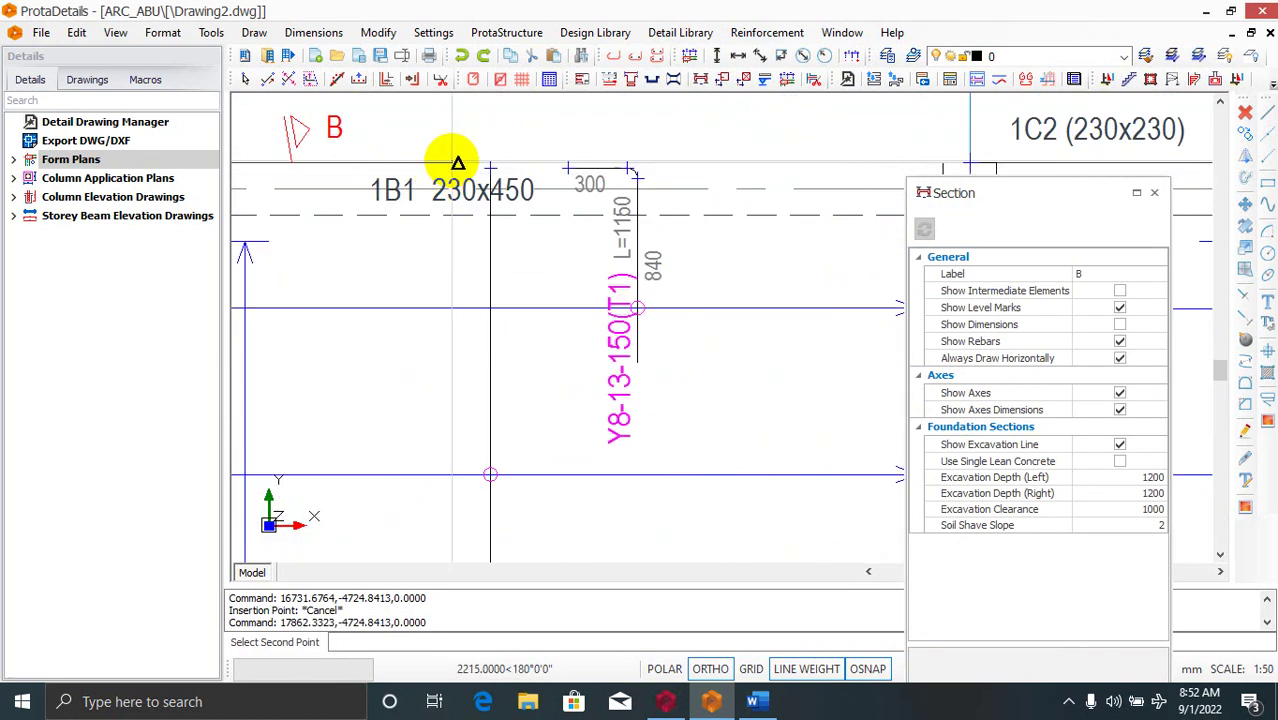
left_click(457, 163)
scroll(419, 262, "down", 3)
scroll(305, 362, "down", 3)
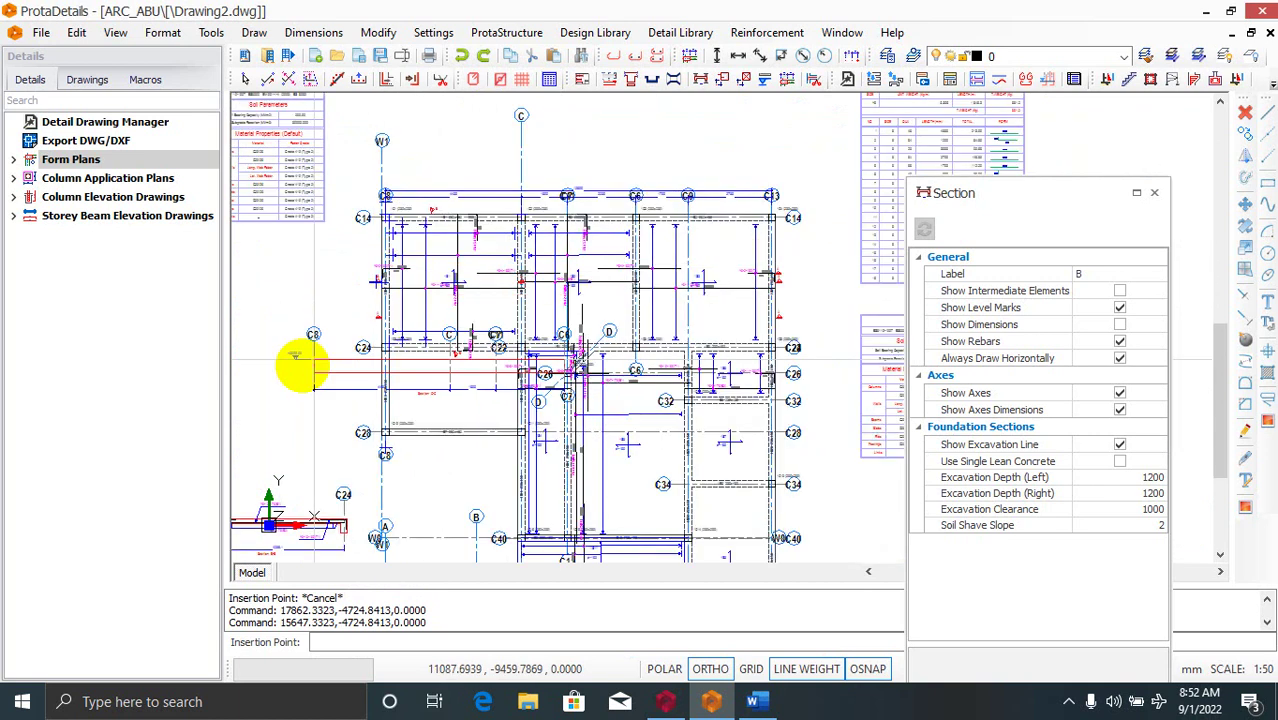
scroll(220, 452, "down", 2)
scroll(328, 388, "up", 2)
key("Escape")
scroll(422, 214, "up", 2)
scroll(421, 214, "up", 3)
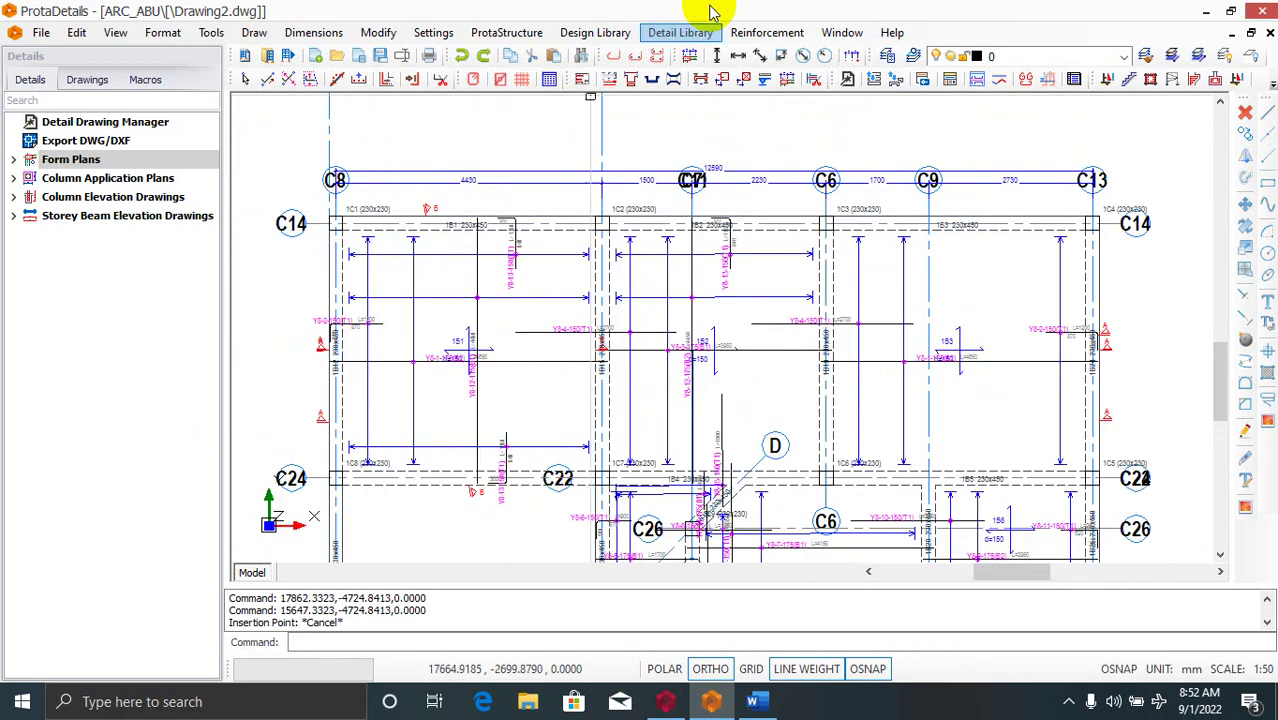
- Start a new Plan Section with its first point at beam 1B1
left_click(714, 33)
left_click(710, 165)
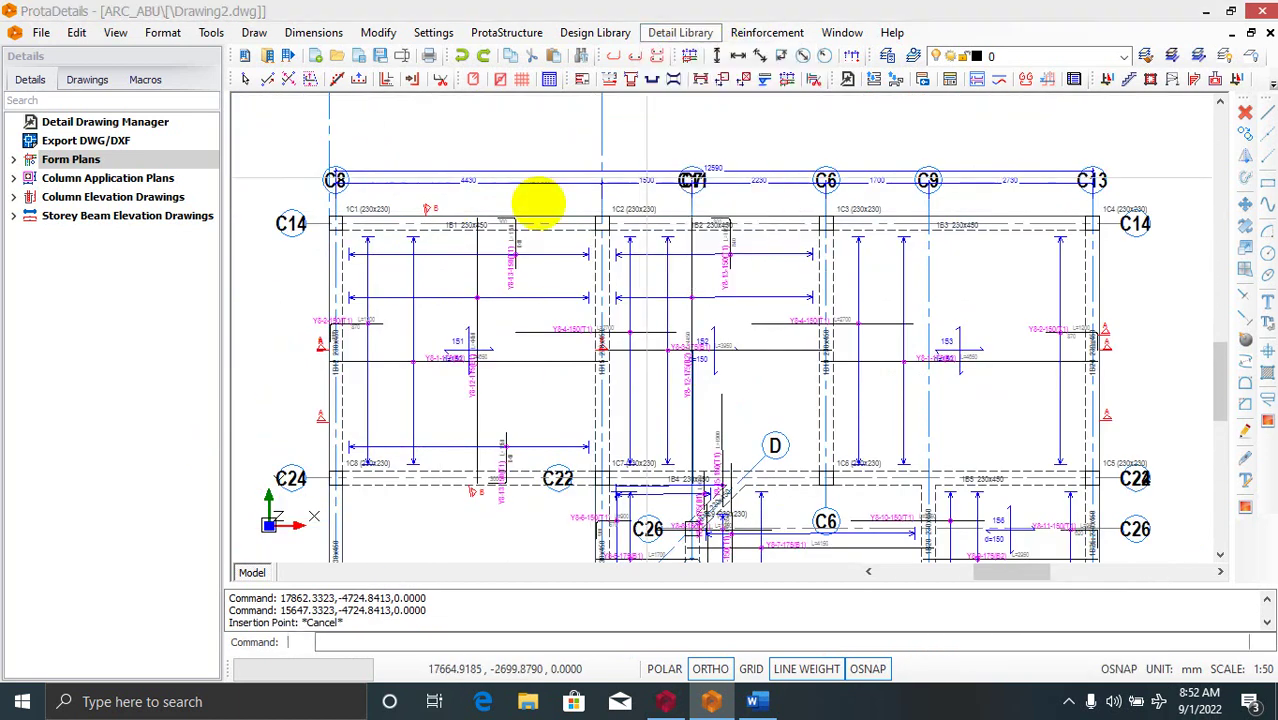
scroll(475, 245, "up", 4)
scroll(475, 245, "up", 1)
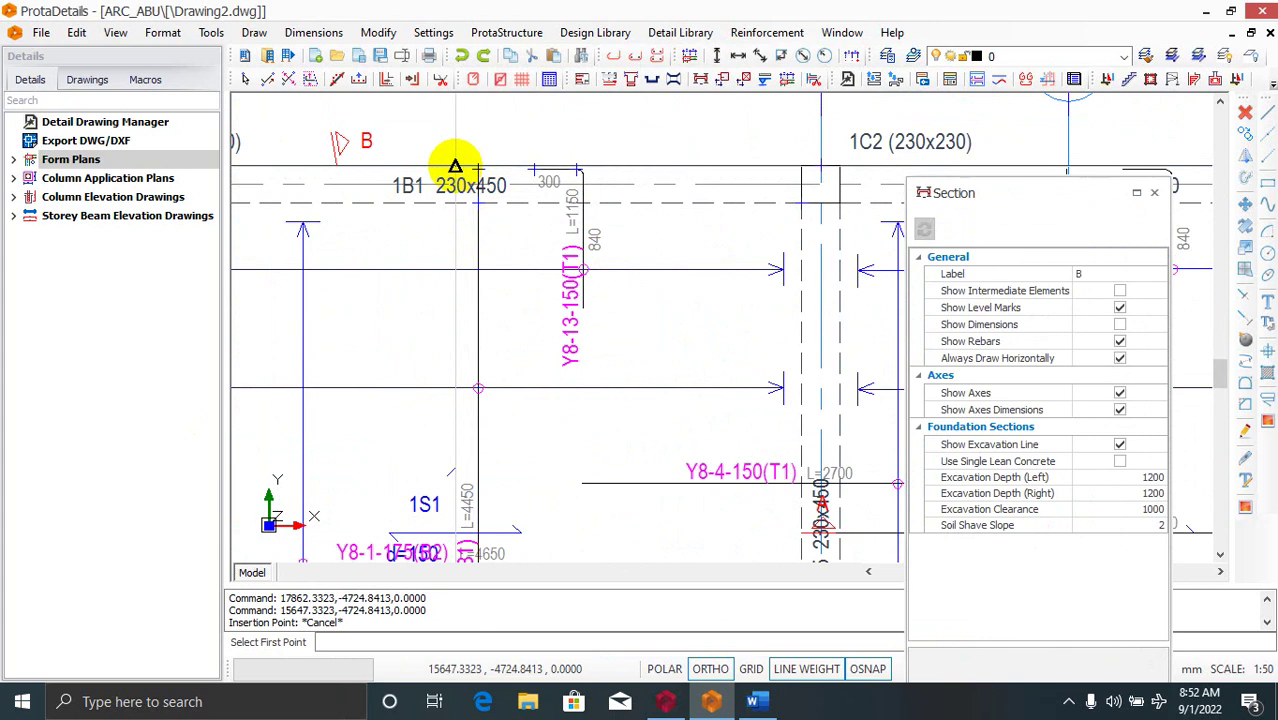
left_click(455, 165)
scroll(570, 242, "down", 3)
scroll(499, 471, "up", 2)
scroll(500, 390, "up", 2)
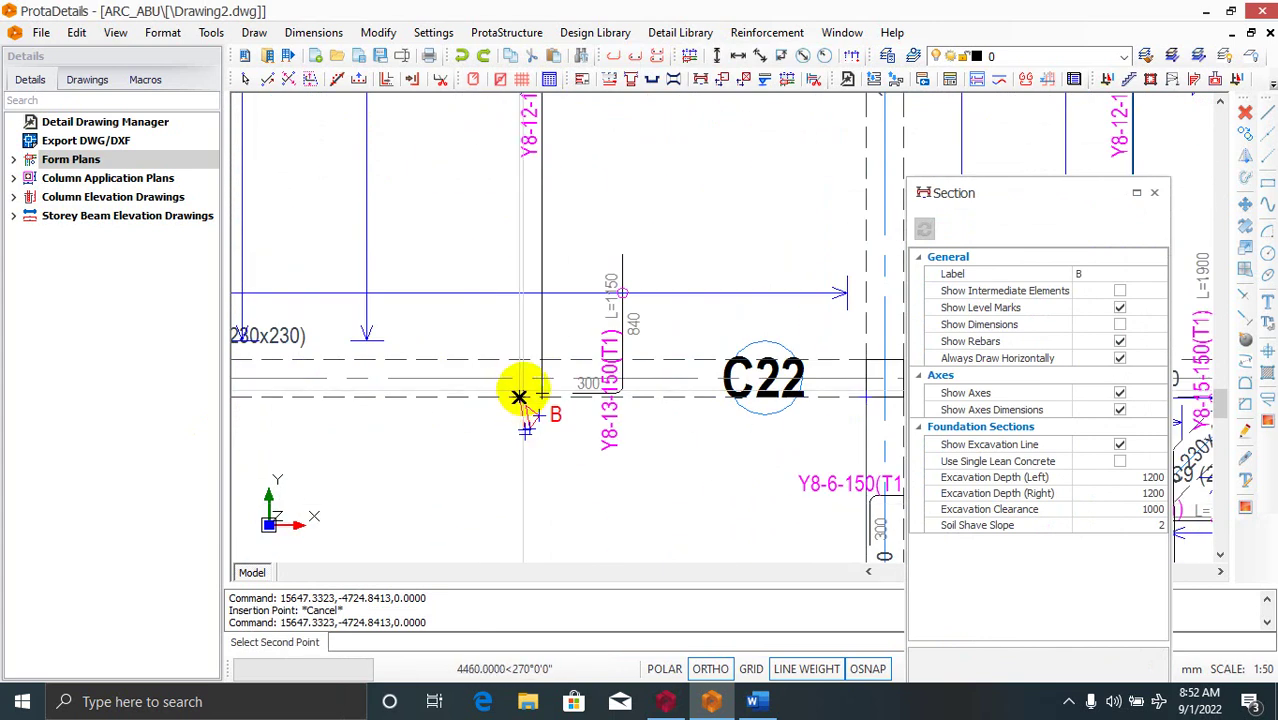
- End the vertical cut near C22 and place the horizontal section below section B-B
left_click(519, 397)
scroll(540, 360, "down", 1)
scroll(456, 322, "down", 3)
scroll(427, 372, "down", 2)
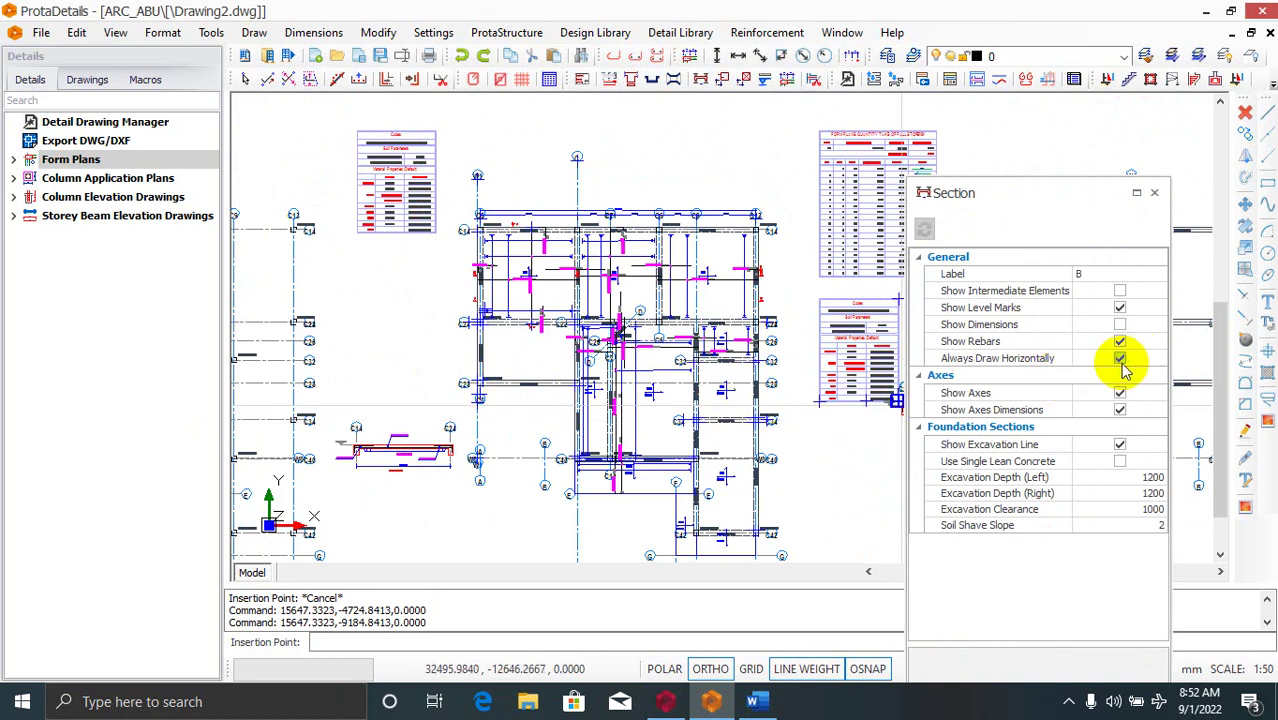
scroll(395, 505, "up", 3)
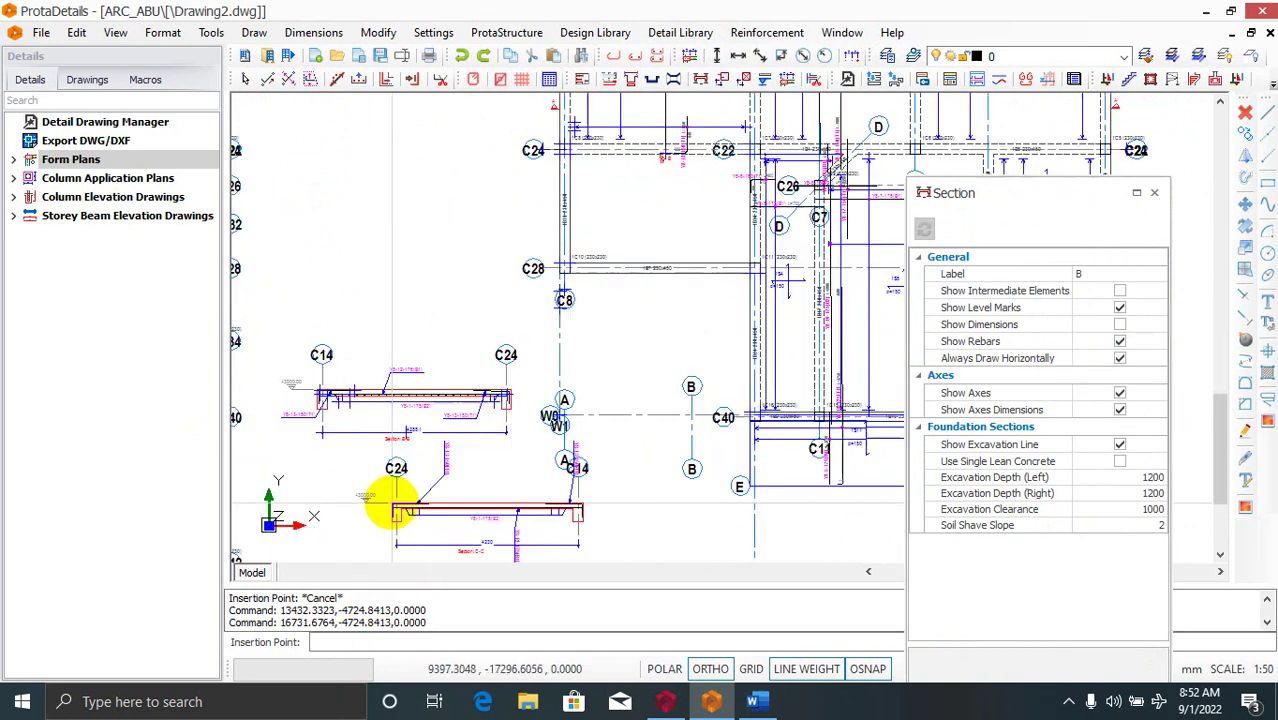
scroll(460, 400, "down", 3)
left_click(470, 513)
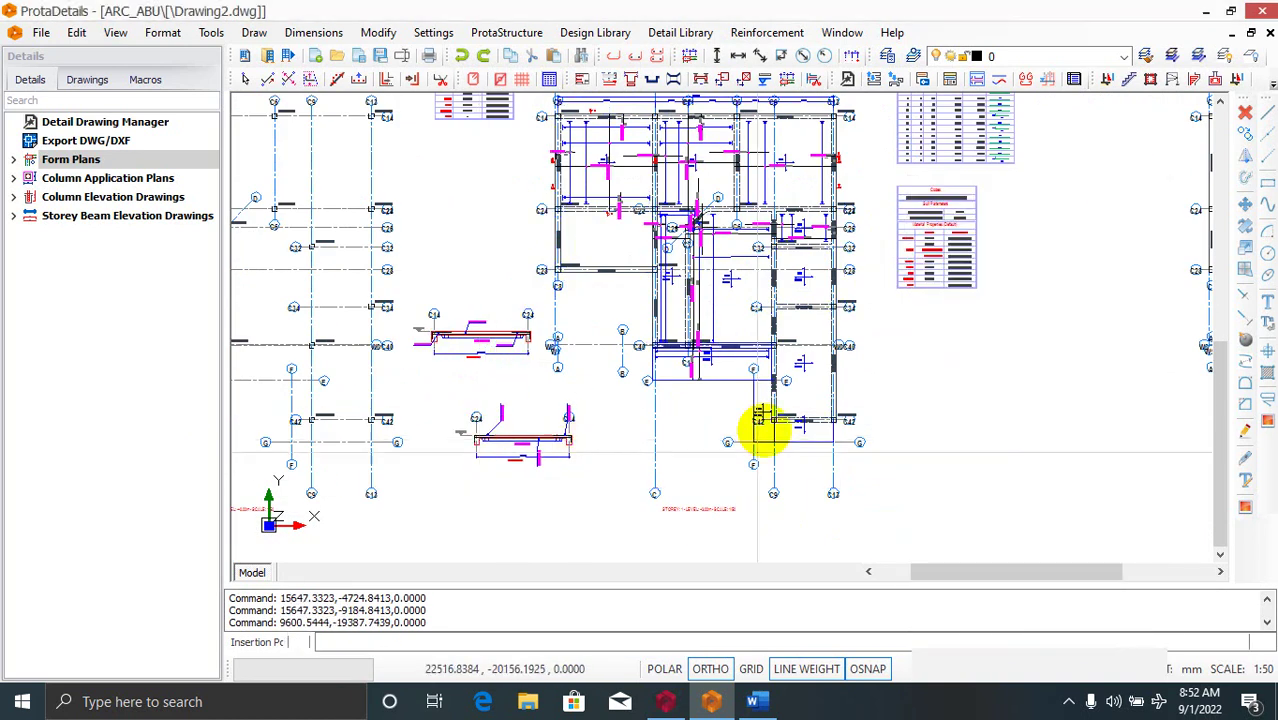
key("Escape")
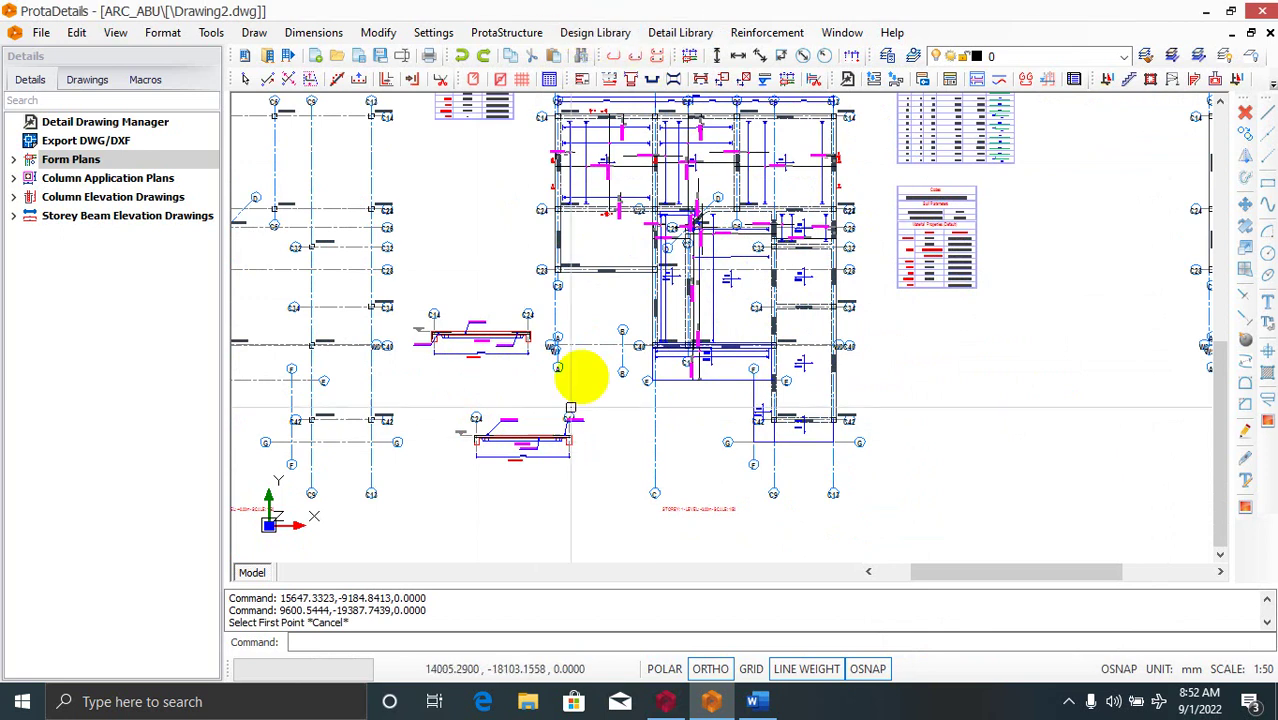
- Start another Plan Section with Always Draw Horizontally unticked
left_click(617, 35)
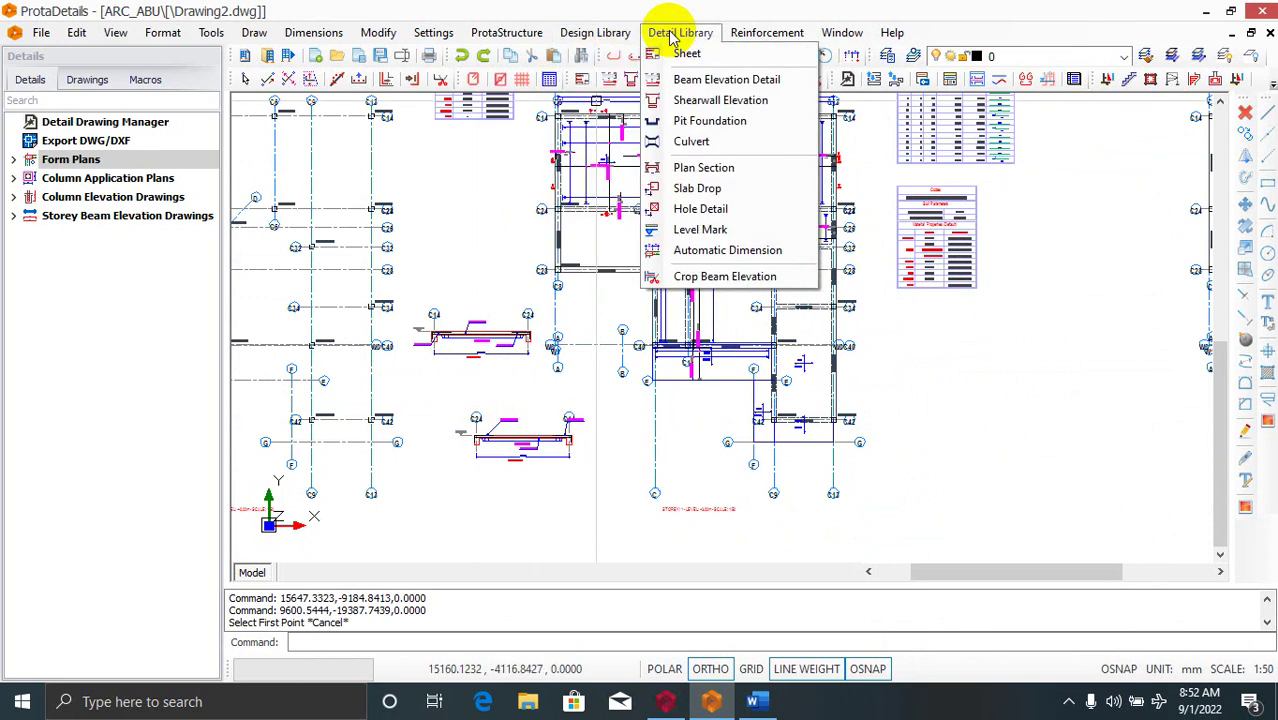
left_click(678, 33)
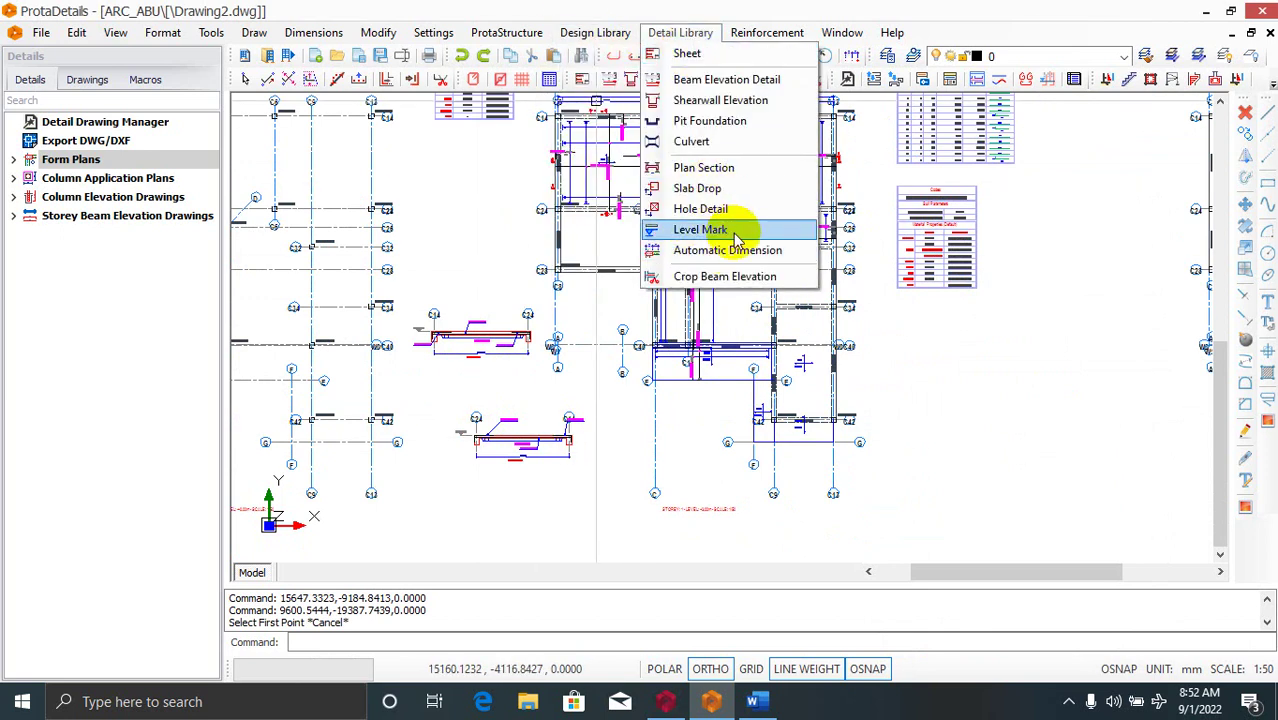
left_click(728, 168)
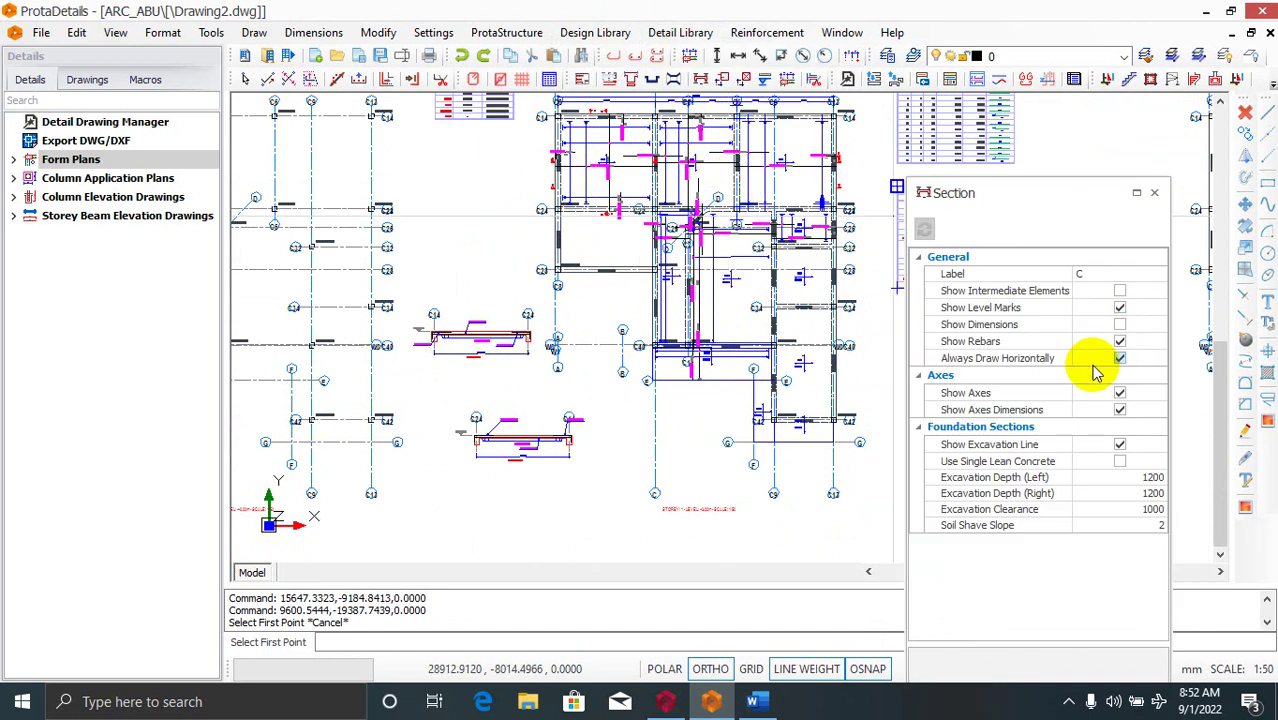
left_click(1120, 358)
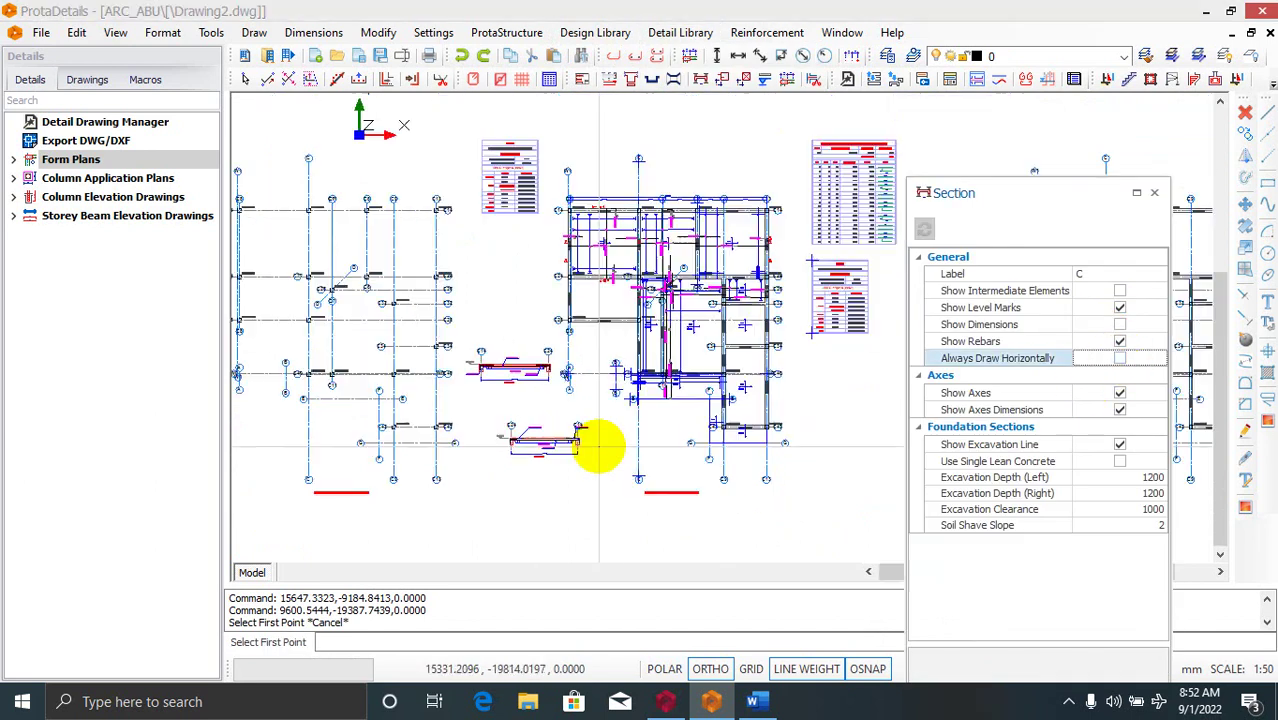
scroll(485, 337, "up", 3)
scroll(556, 177, "up", 2)
scroll(403, 215, "up", 2)
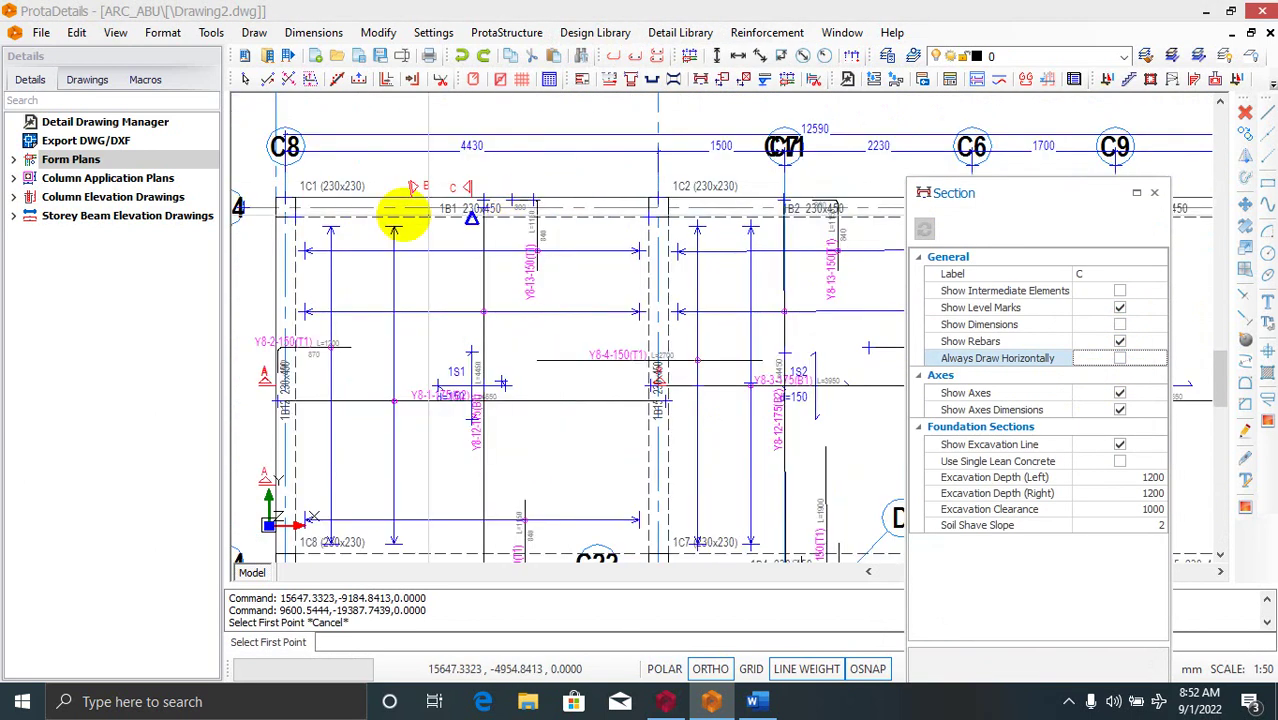
scroll(392, 200, "up", 2)
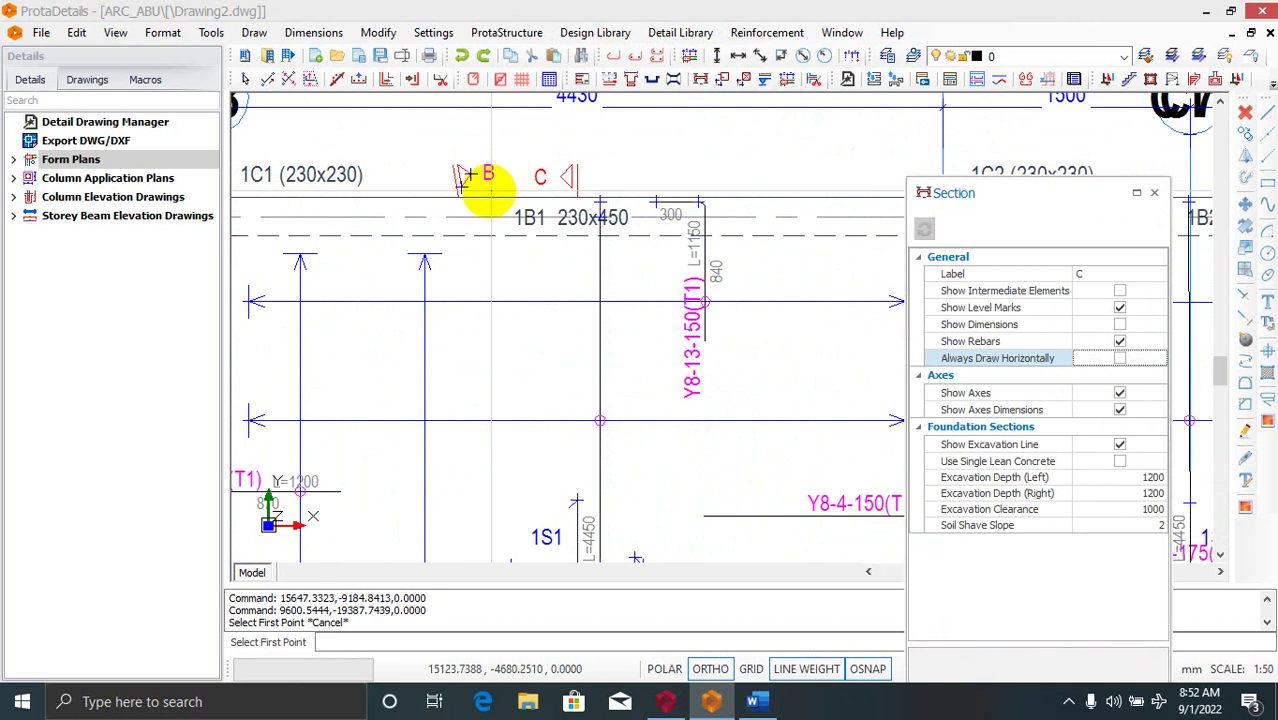
- Cut from near 1C1 to near C22 and place the upright section left of the plan
left_click(577, 198)
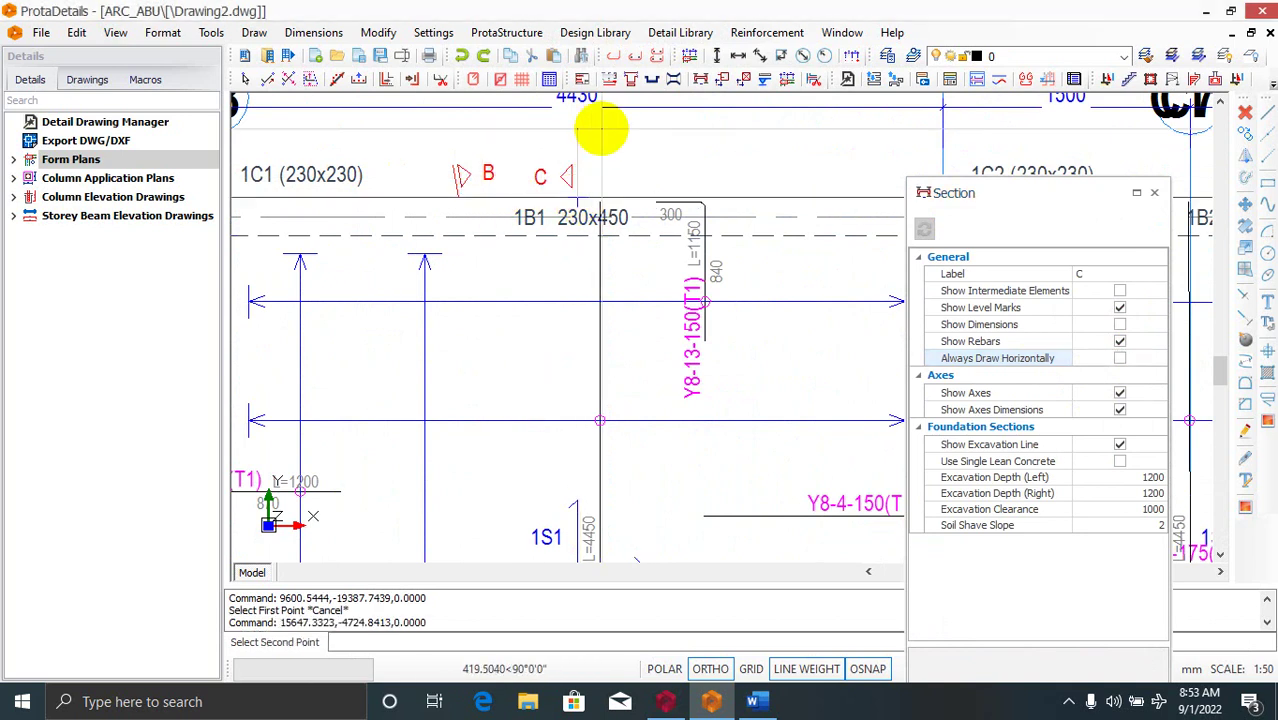
scroll(599, 128, "down", 3)
scroll(693, 508, "up", 3)
scroll(589, 385, "up", 1)
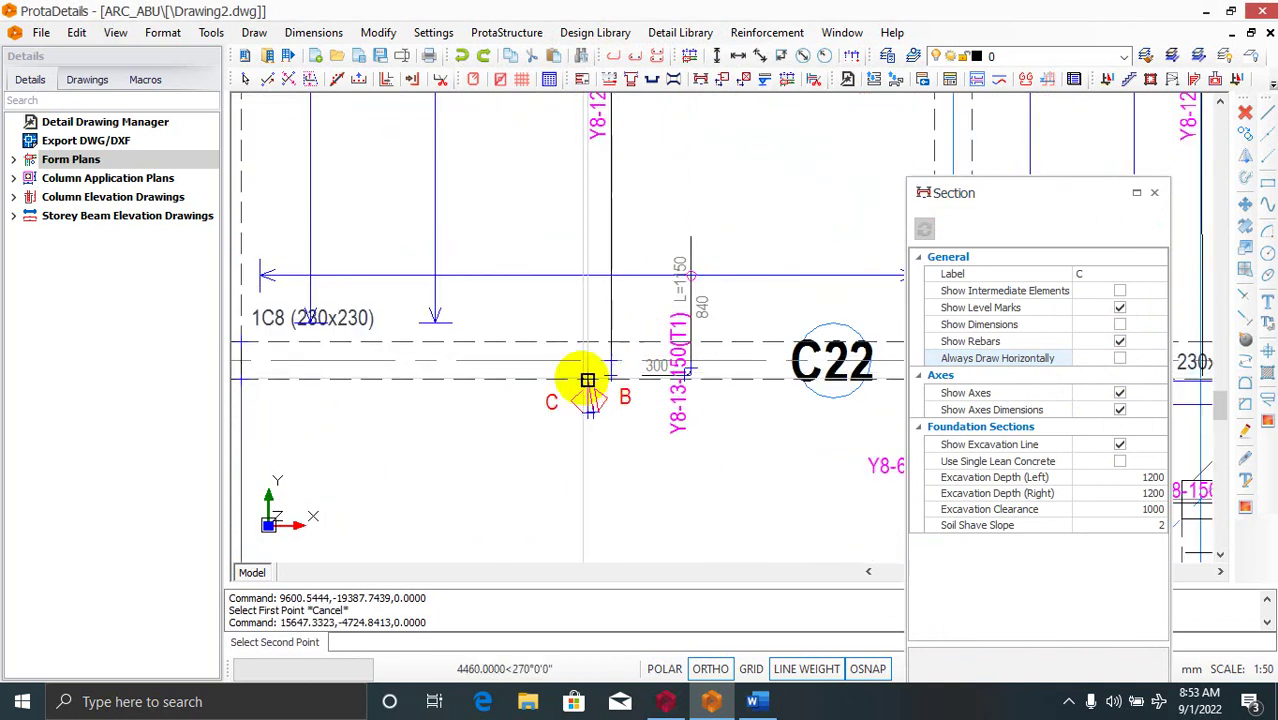
left_click(589, 378)
scroll(622, 271, "down", 3)
scroll(568, 456, "down", 2)
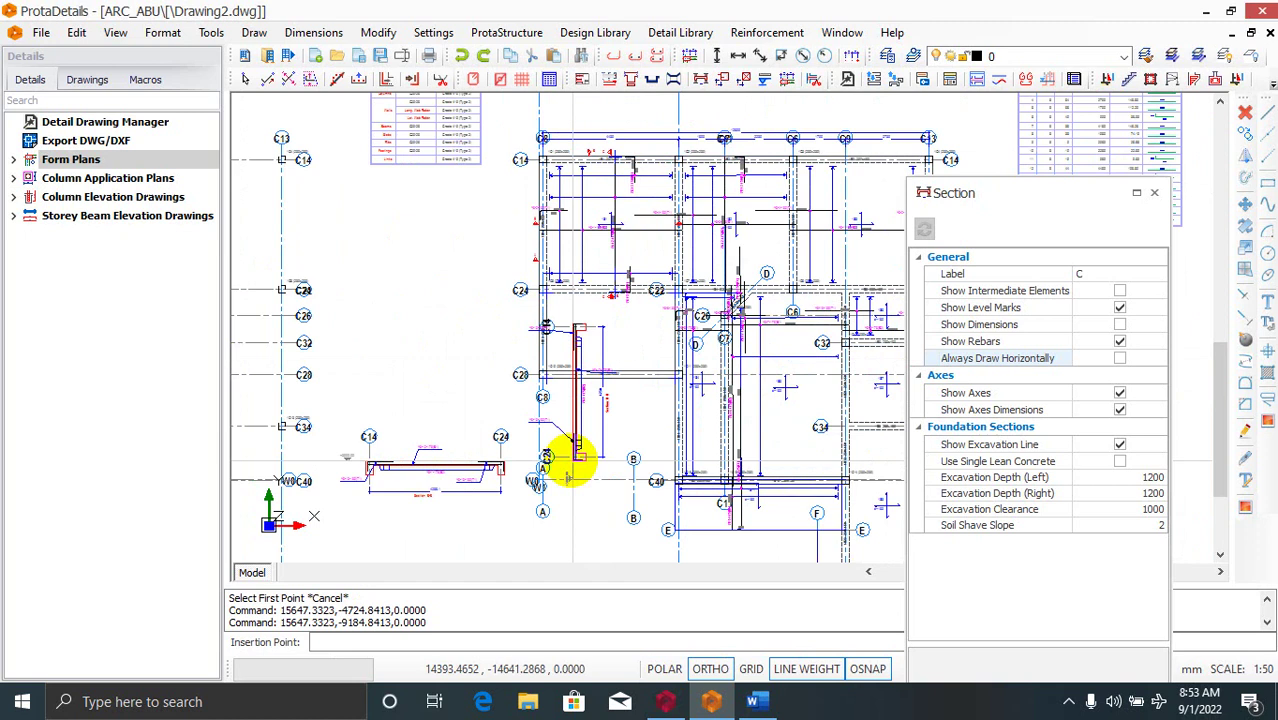
scroll(471, 365, "up", 1)
scroll(502, 375, "up", 1)
left_click(504, 378)
- Re-enable Always Draw Horizontally for subsequent sections
scroll(536, 300, "up", 2)
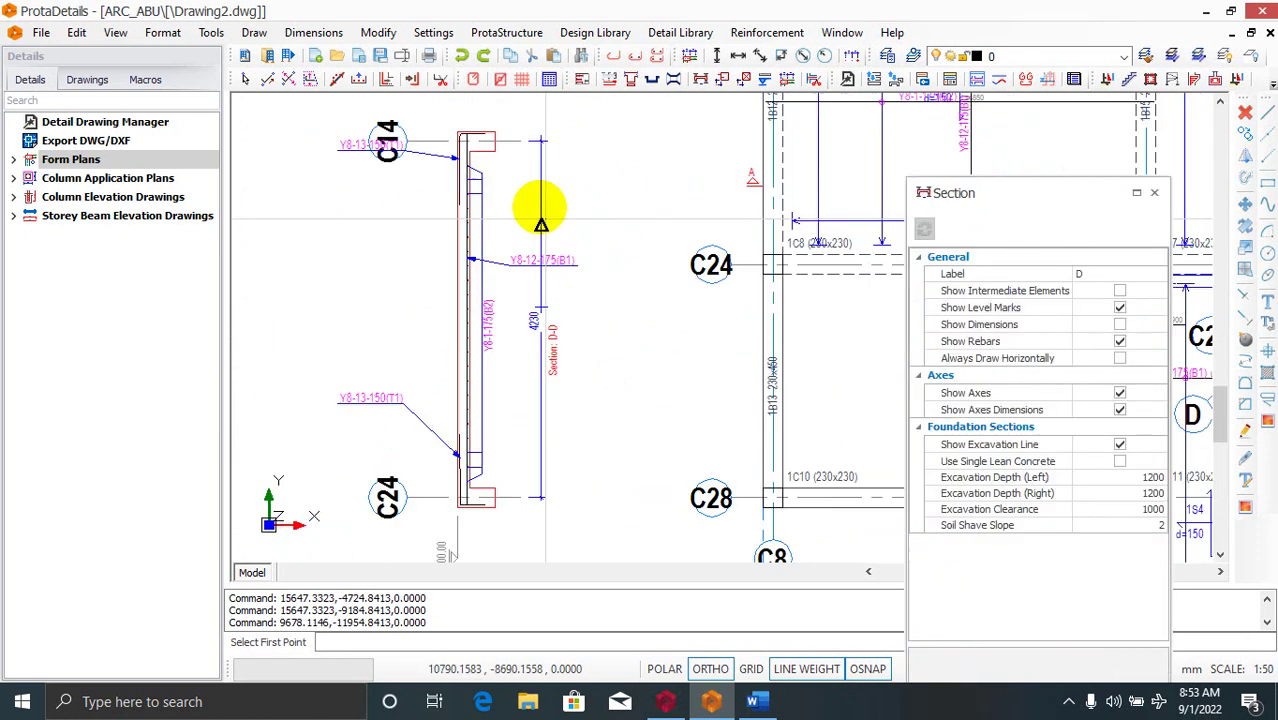
scroll(560, 240, "up", 2)
scroll(530, 300, "up", 1)
scroll(519, 322, "down", 2)
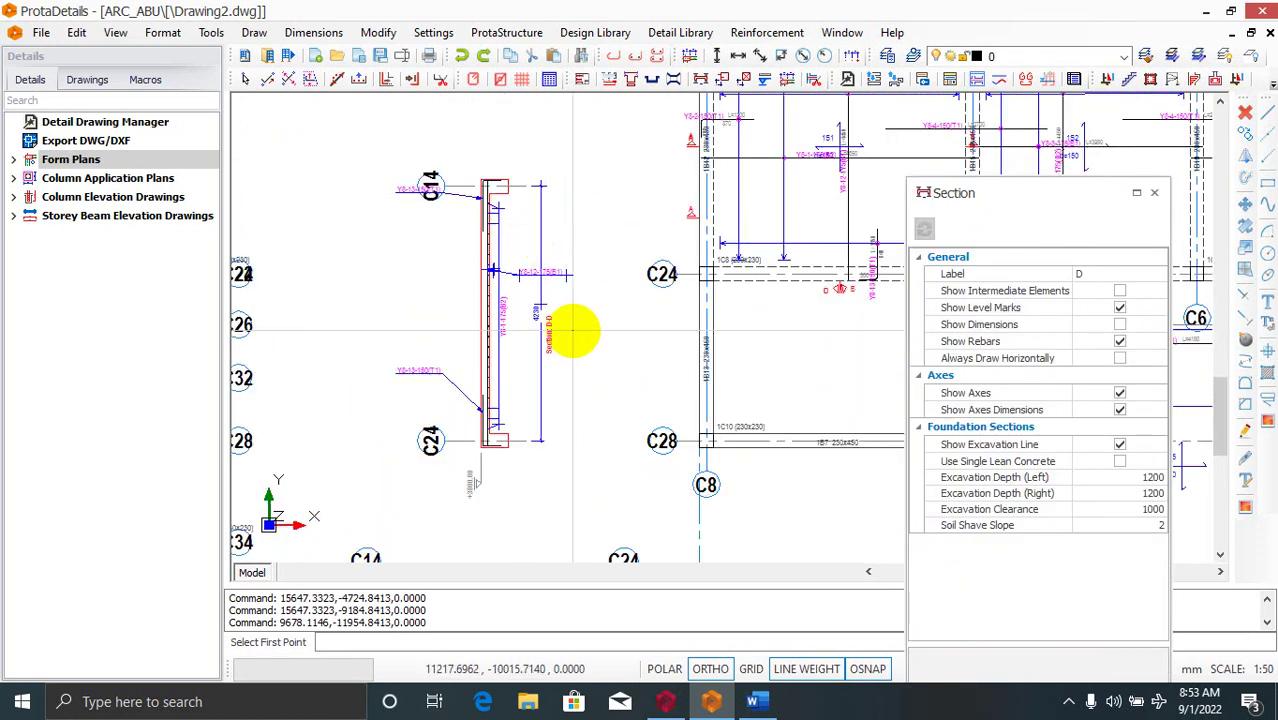
left_click(1119, 358)
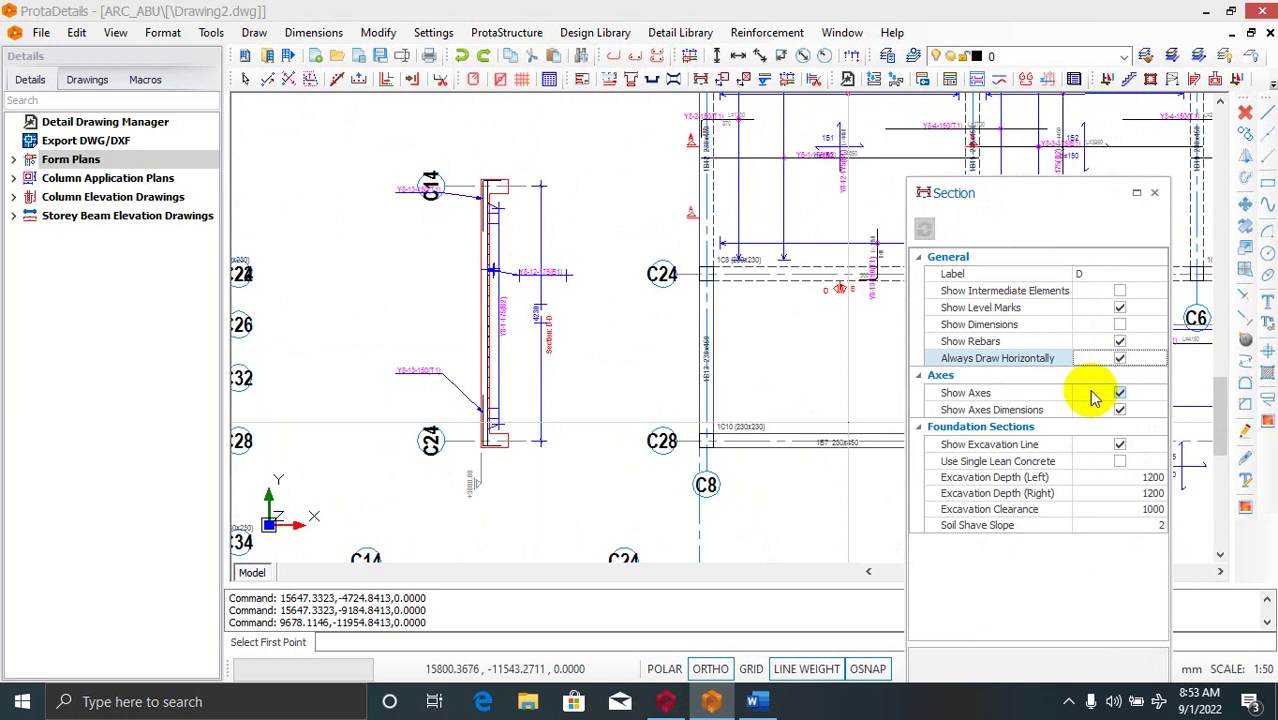
scroll(400, 380, "down", 3)
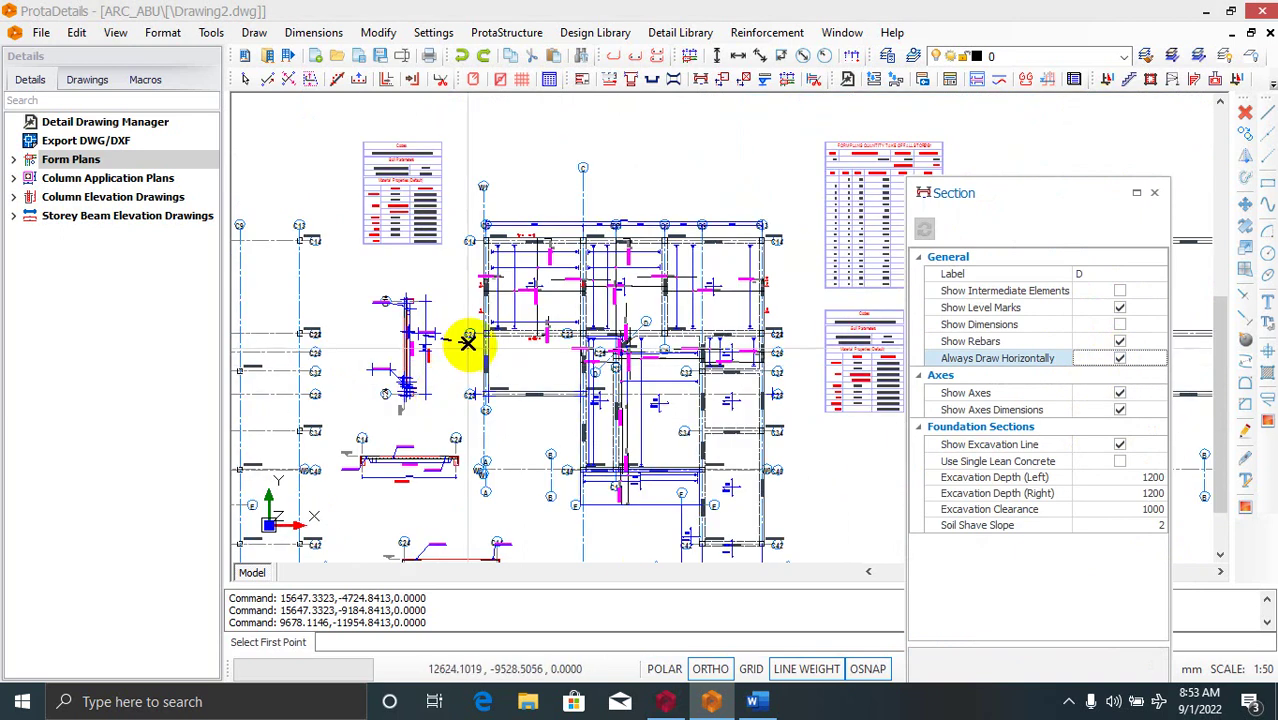
scroll(480, 360, "down", 3)
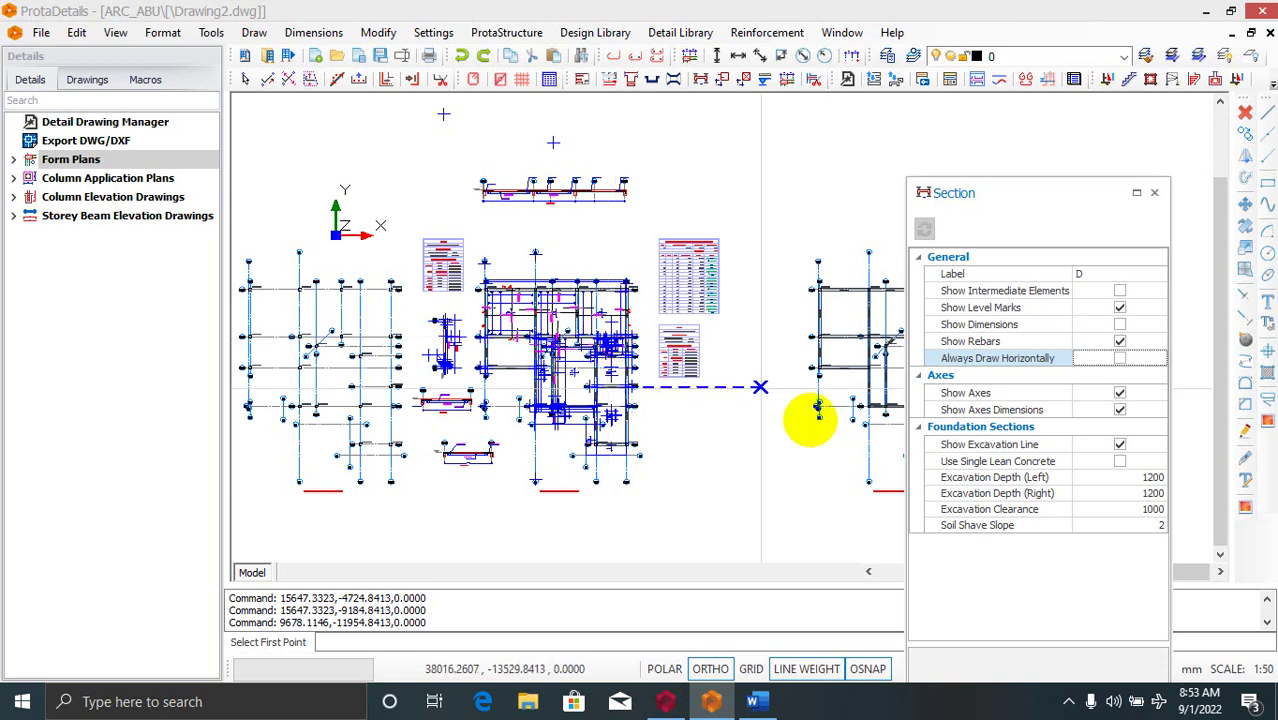
- Expand the taskbar's hidden system-tray icons
left_click(1069, 705)
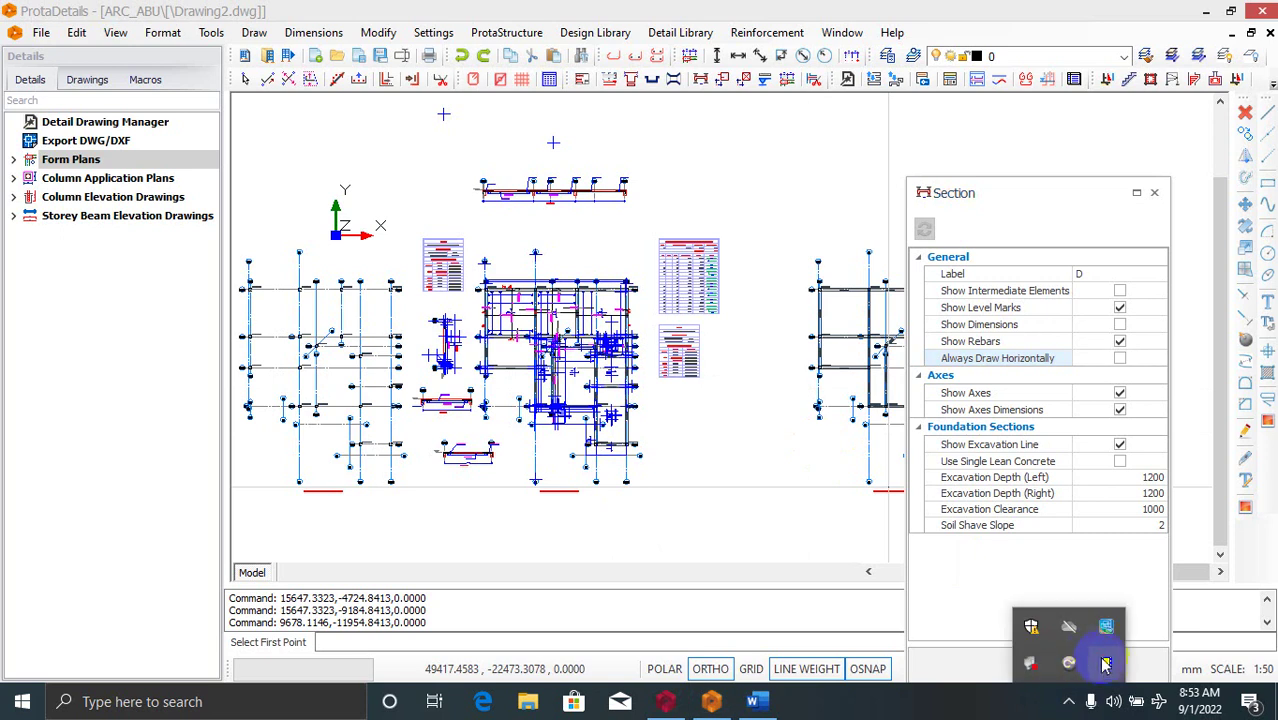